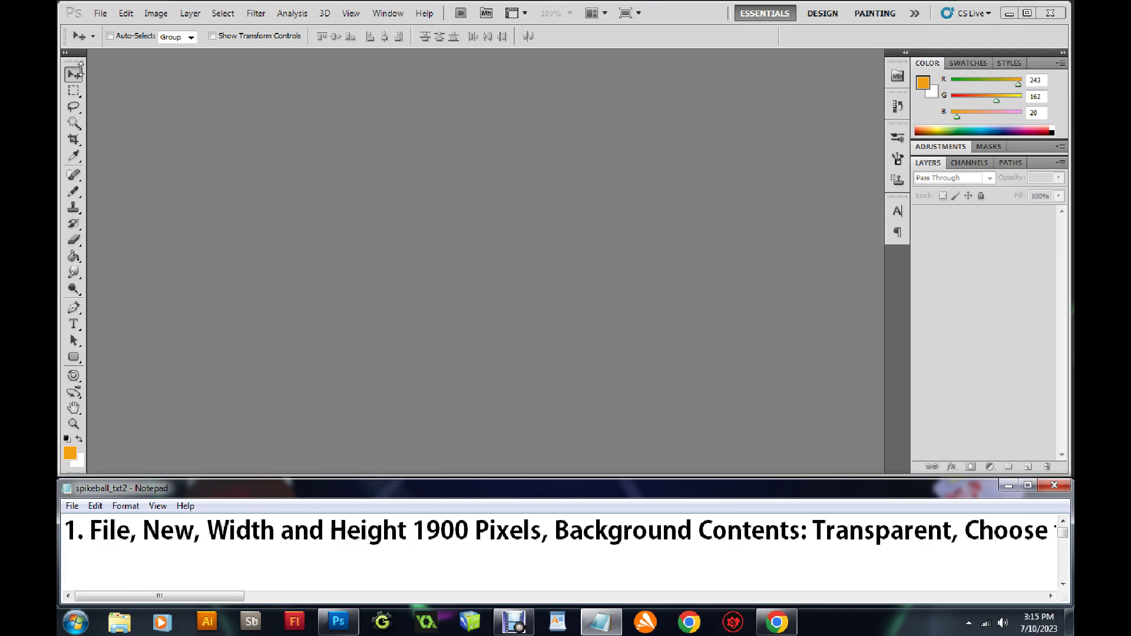
# Create a new 1900 × 1900 pixel document with a Transparent background.
pyautogui.click(101, 14)
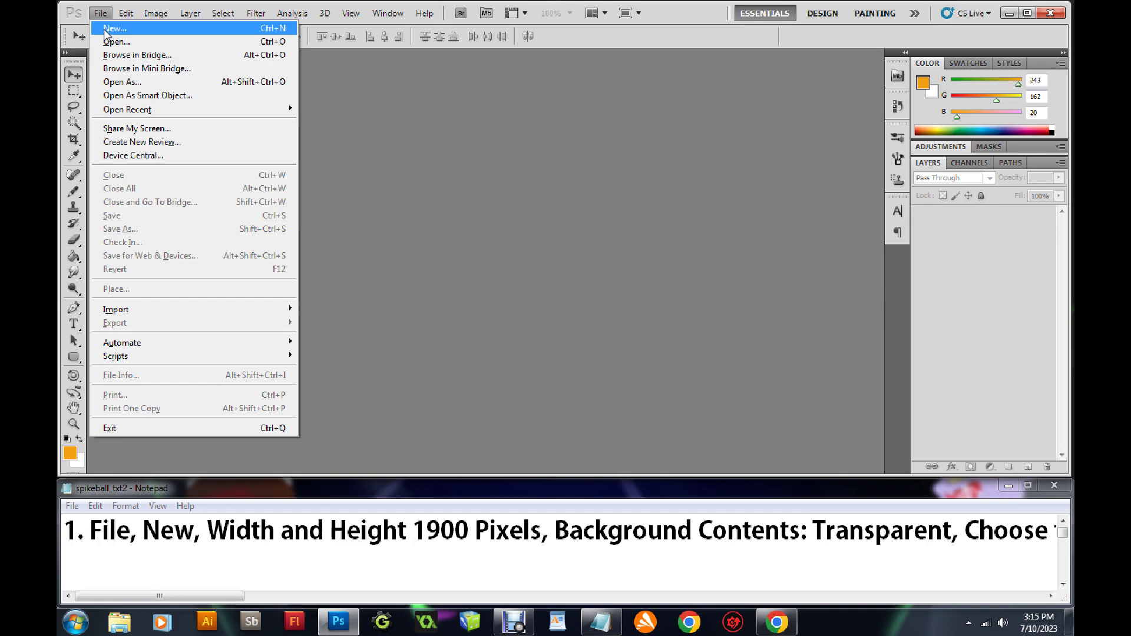
pyautogui.click(108, 31)
pyautogui.moveTo(464, 200); pyautogui.dragTo(364, 201)
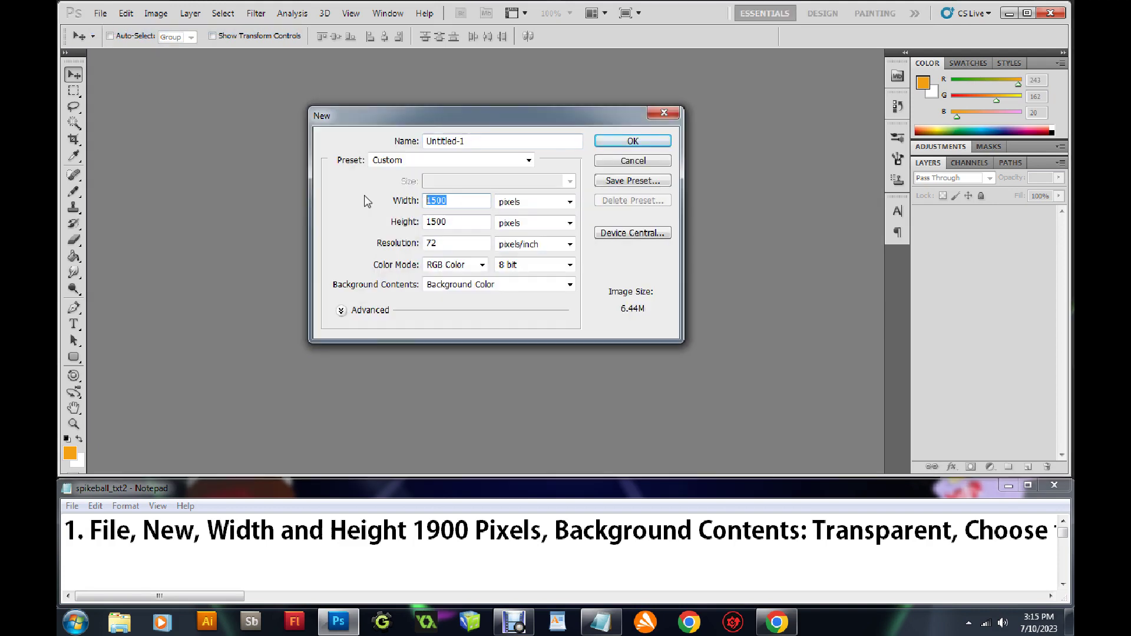
pyautogui.write('1900')
pyautogui.moveTo(464, 222); pyautogui.dragTo(383, 223)
pyautogui.write('1900')
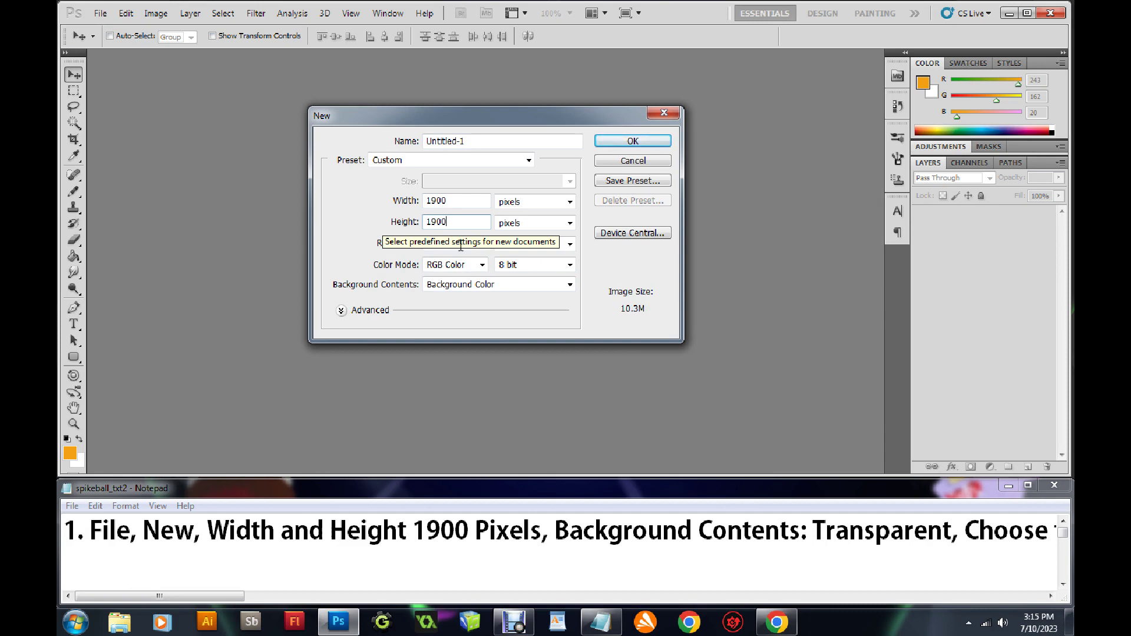
pyautogui.click(570, 285)
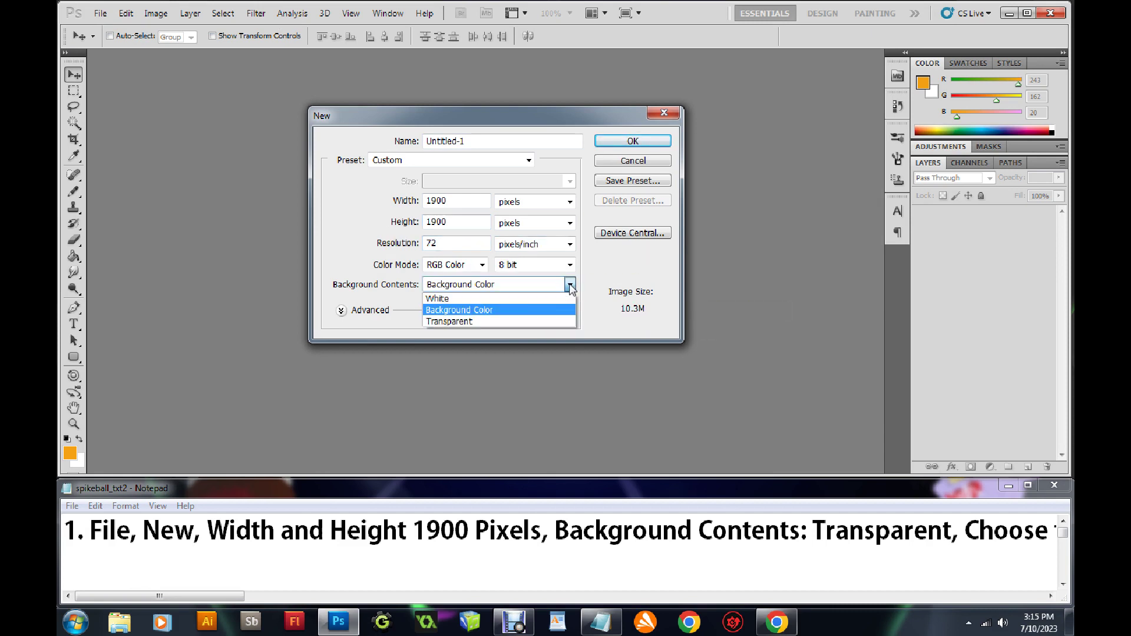
pyautogui.click(489, 321)
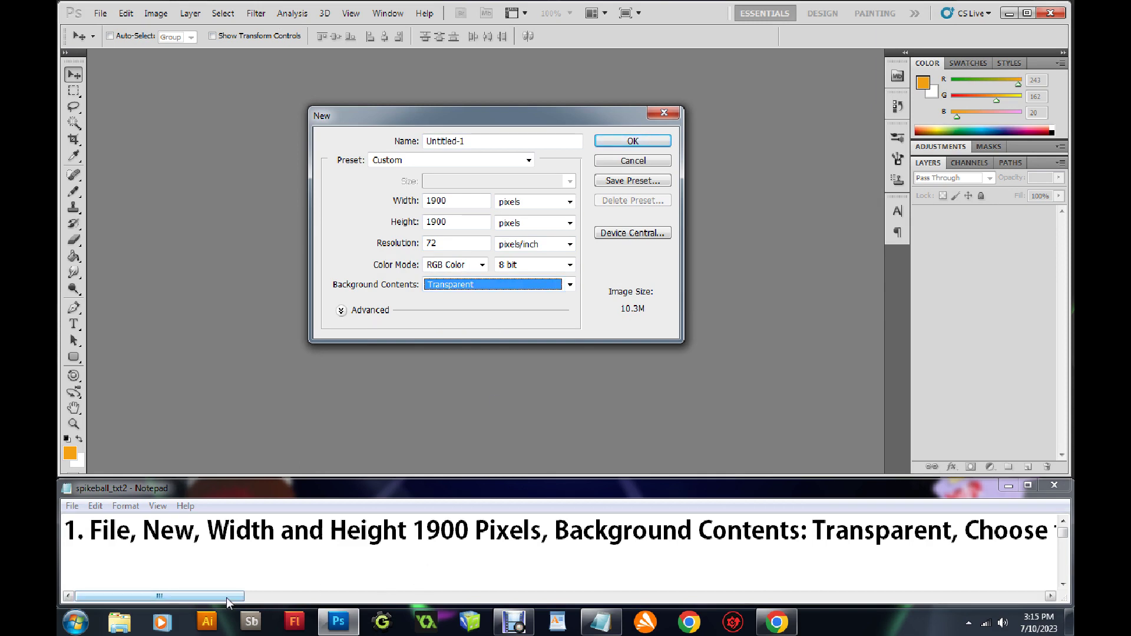
pyautogui.moveTo(227, 596); pyautogui.dragTo(293, 602)
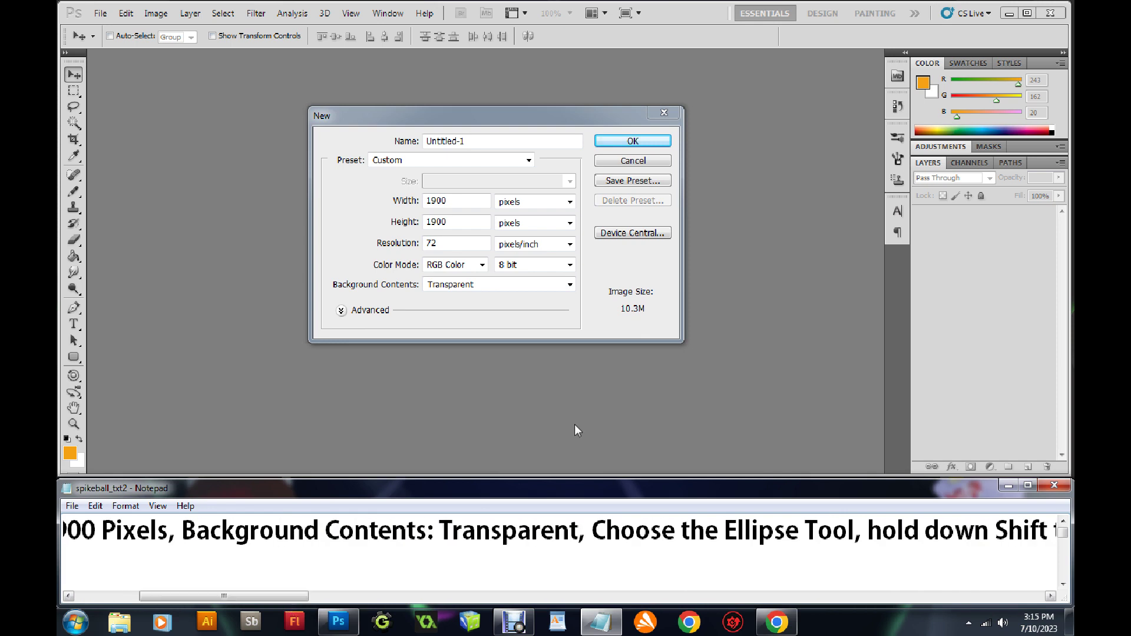
pyautogui.click(623, 146)
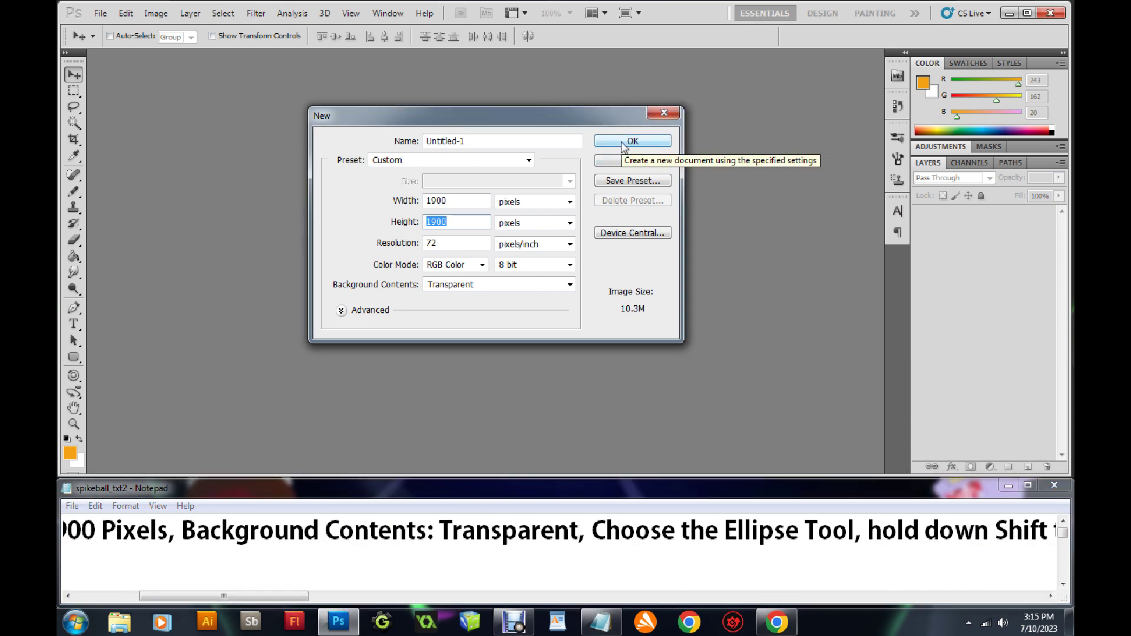
pyautogui.click(622, 143)
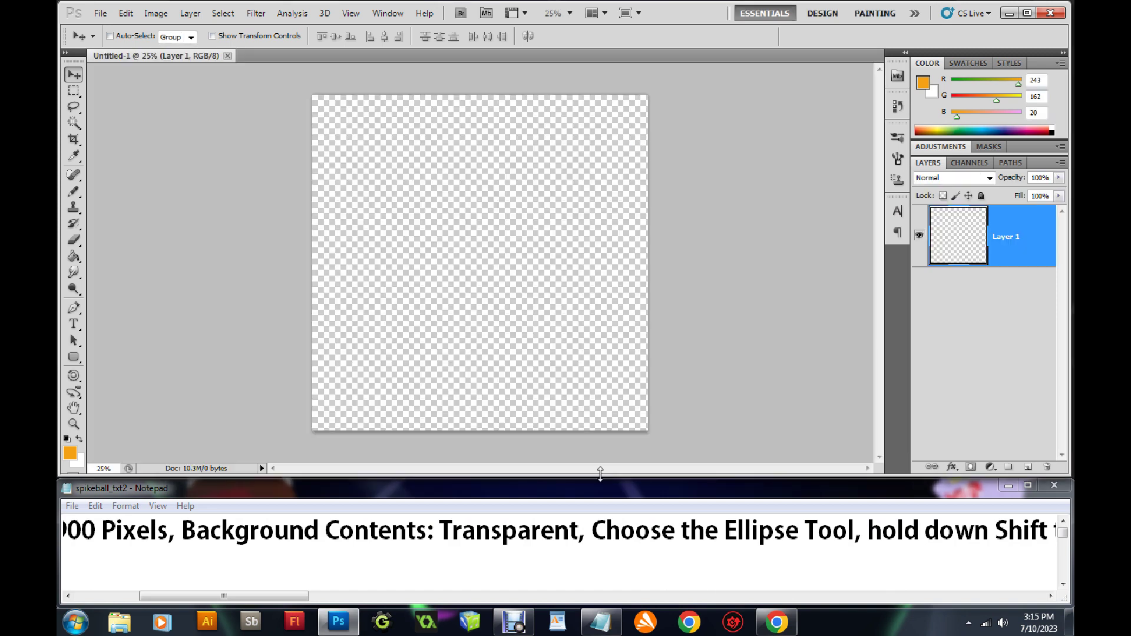
# Draw a perfect circle with the Ellipse Tool in the canvas's lower half.
pyautogui.moveTo(287, 598); pyautogui.dragTo(345, 597)
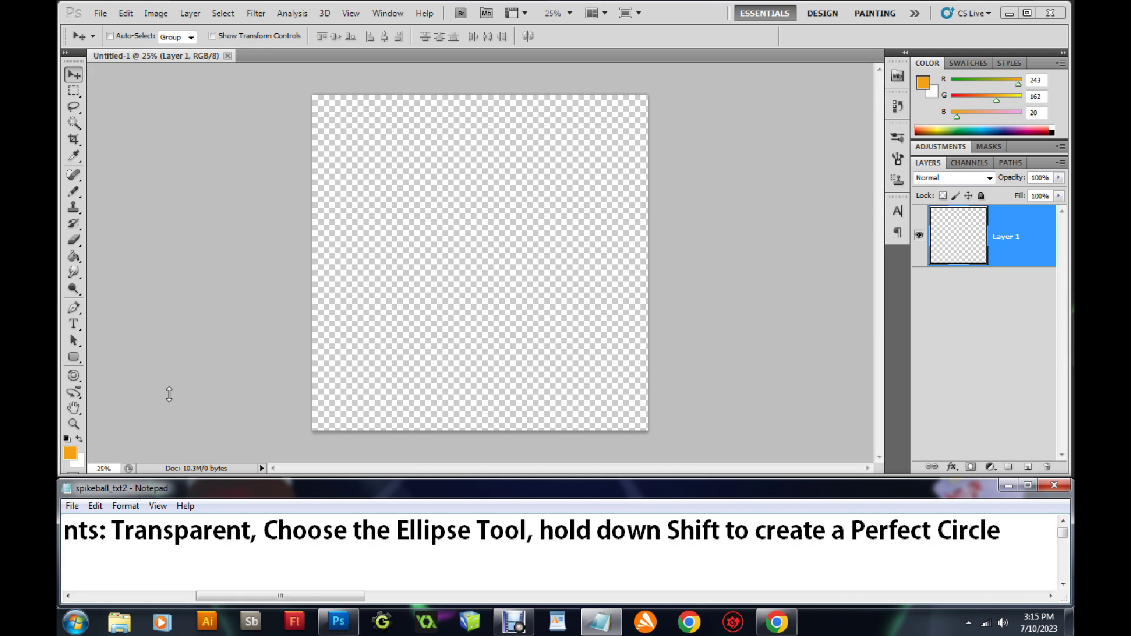
pyautogui.click(74, 357)
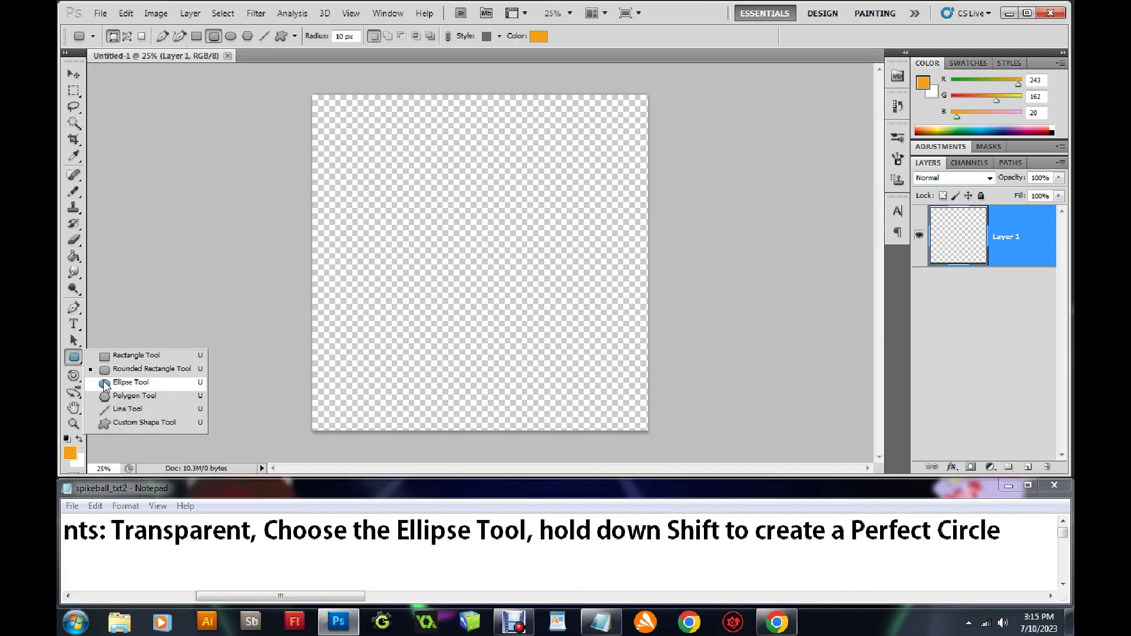
pyautogui.click(105, 385)
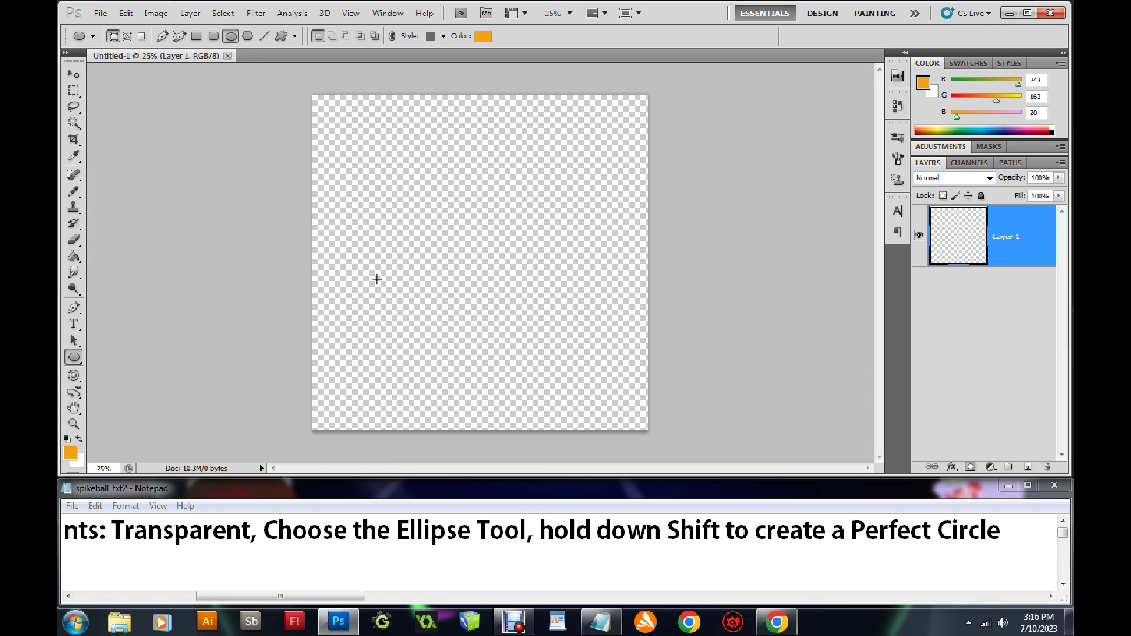
pyautogui.moveTo(380, 252); pyautogui.dragTo(534, 417)
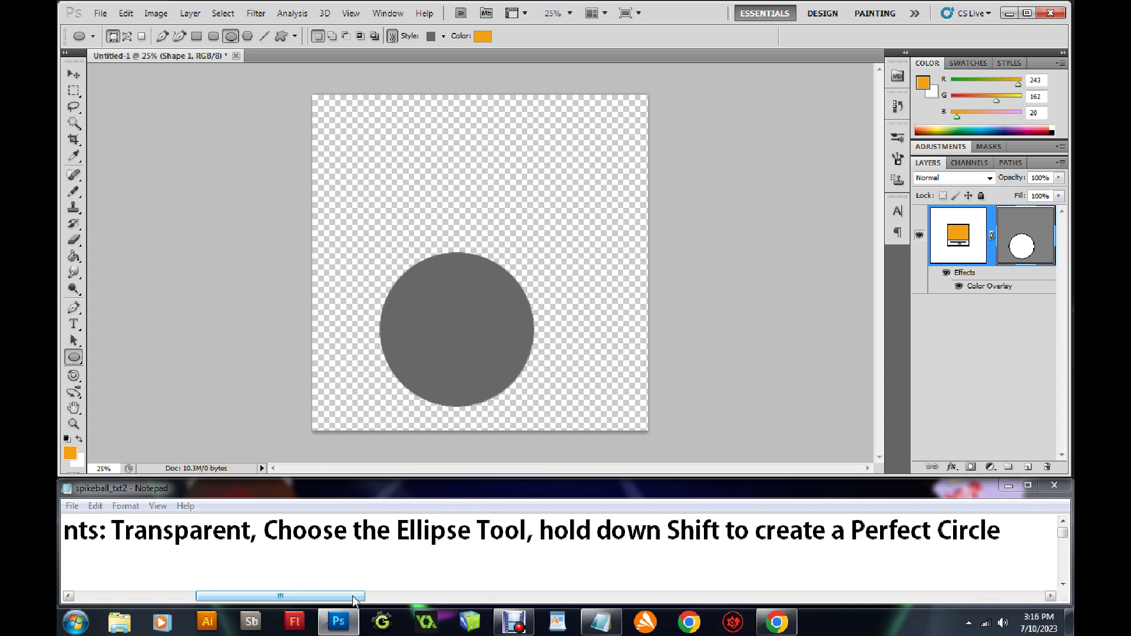
pyautogui.moveTo(353, 599); pyautogui.dragTo(233, 598)
pyautogui.click(1062, 585)
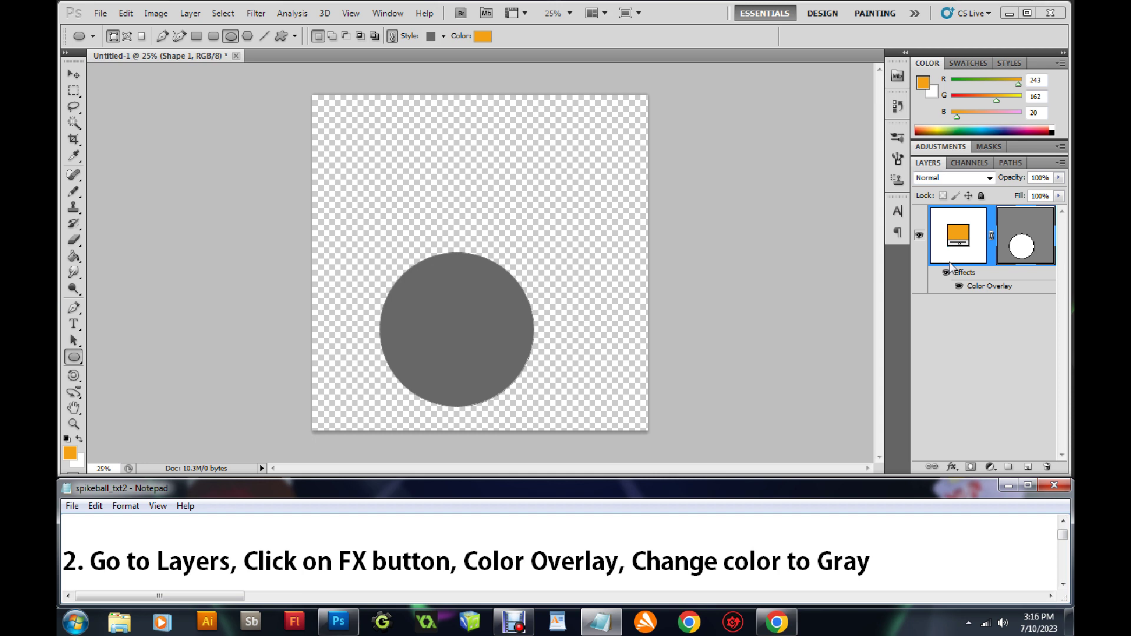
# Set the circle's Color Overlay effect to the lighter warm gray #868181.
pyautogui.click(952, 467)
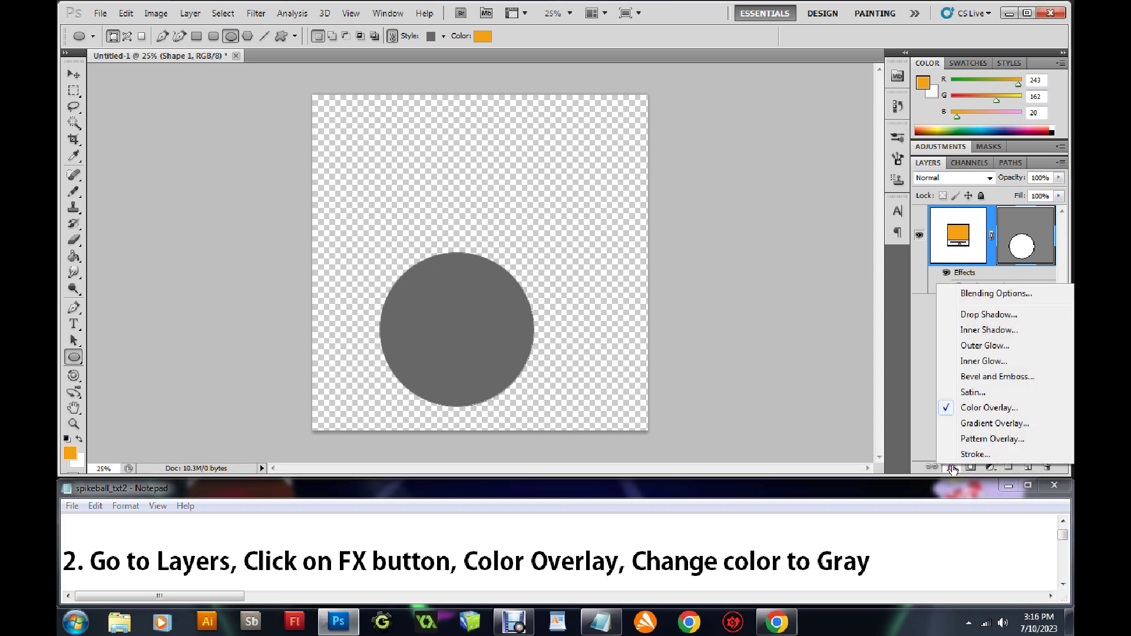
pyautogui.click(983, 407)
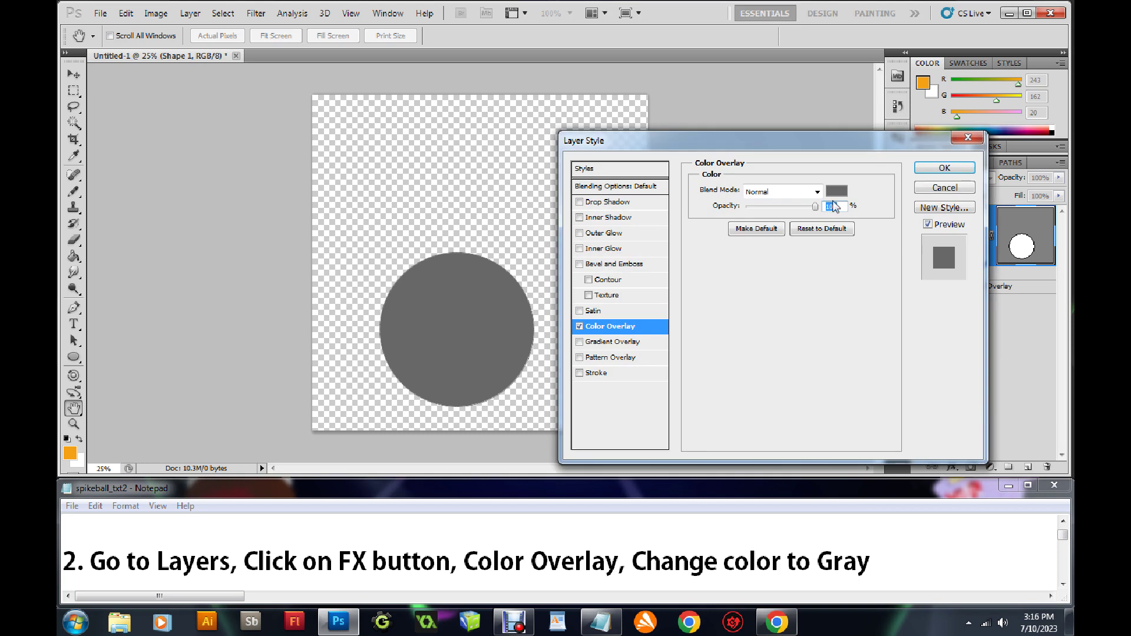
pyautogui.click(835, 196)
pyautogui.click(554, 234)
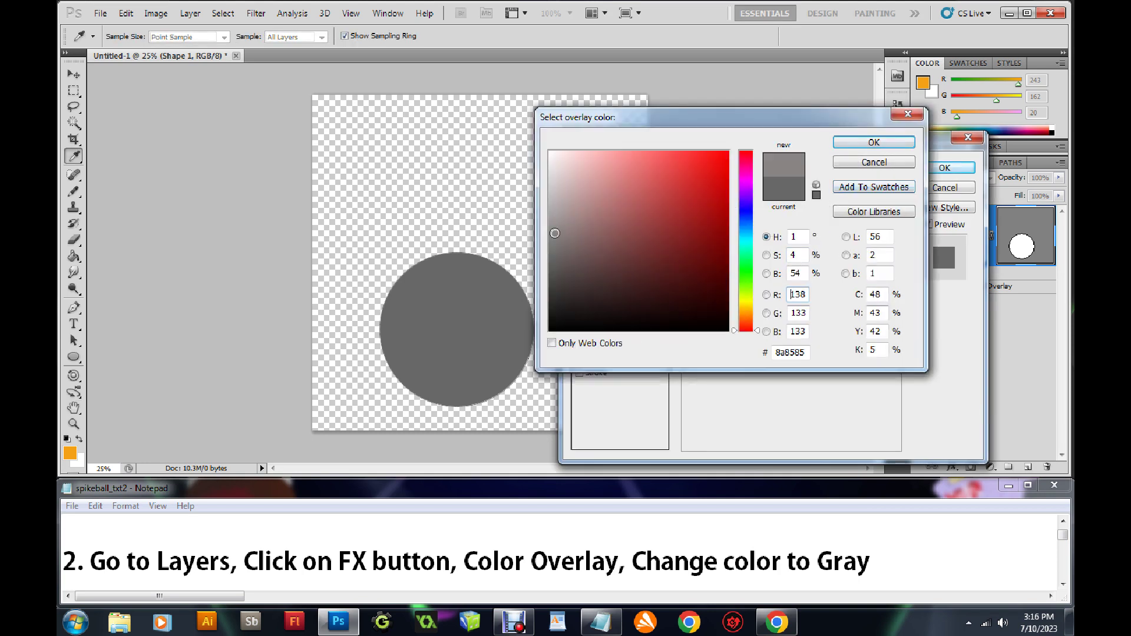
pyautogui.moveTo(554, 233); pyautogui.dragTo(555, 237)
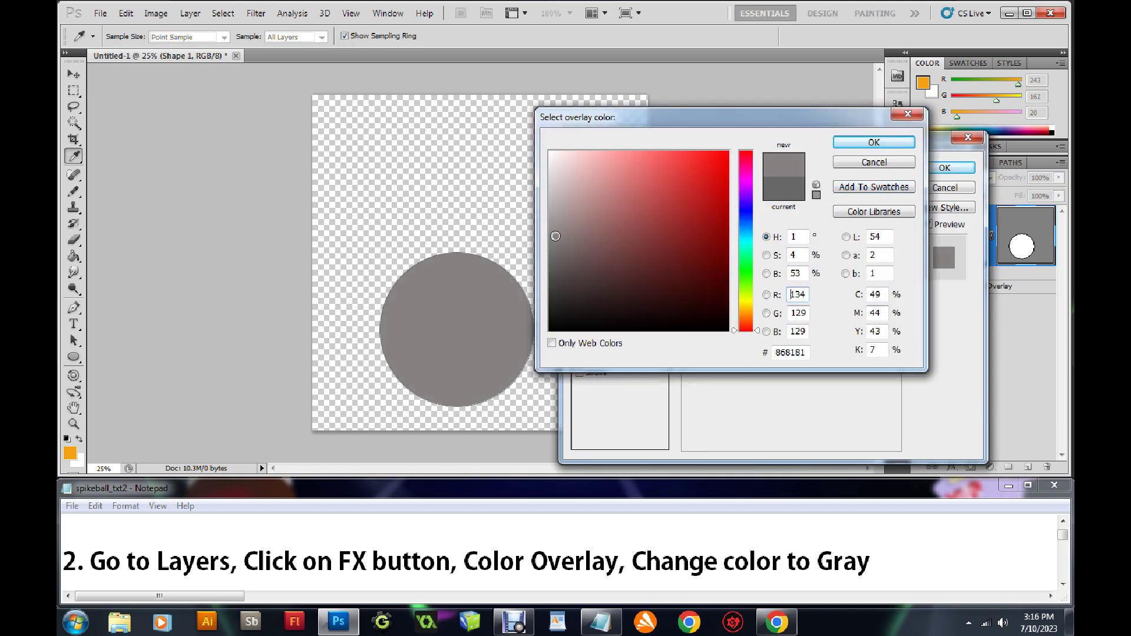
pyautogui.click(867, 144)
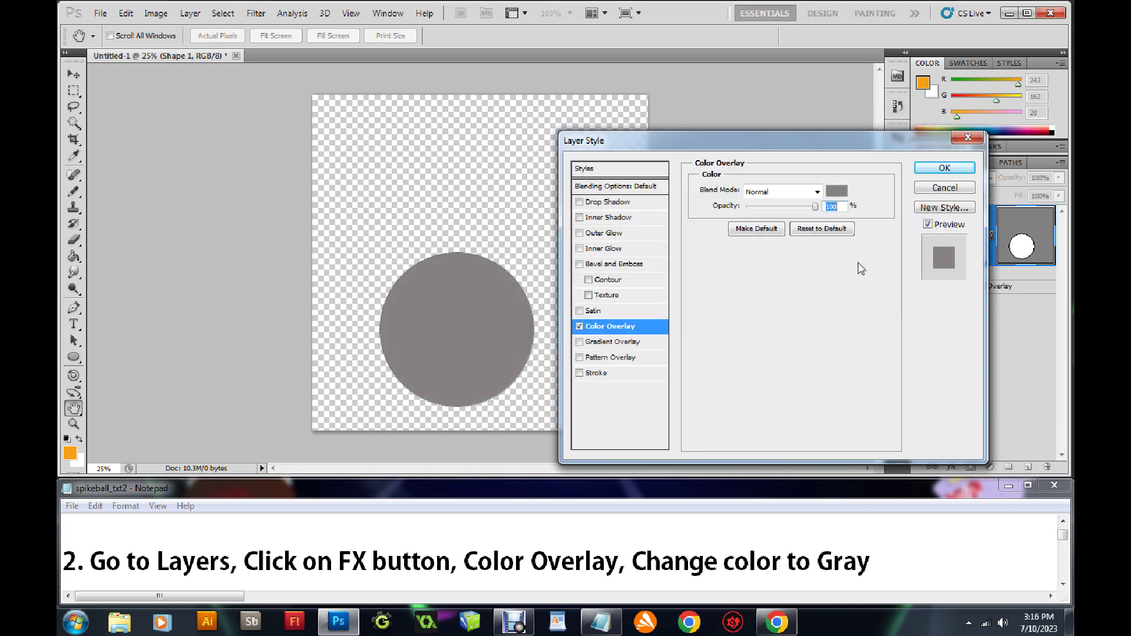
pyautogui.click(945, 171)
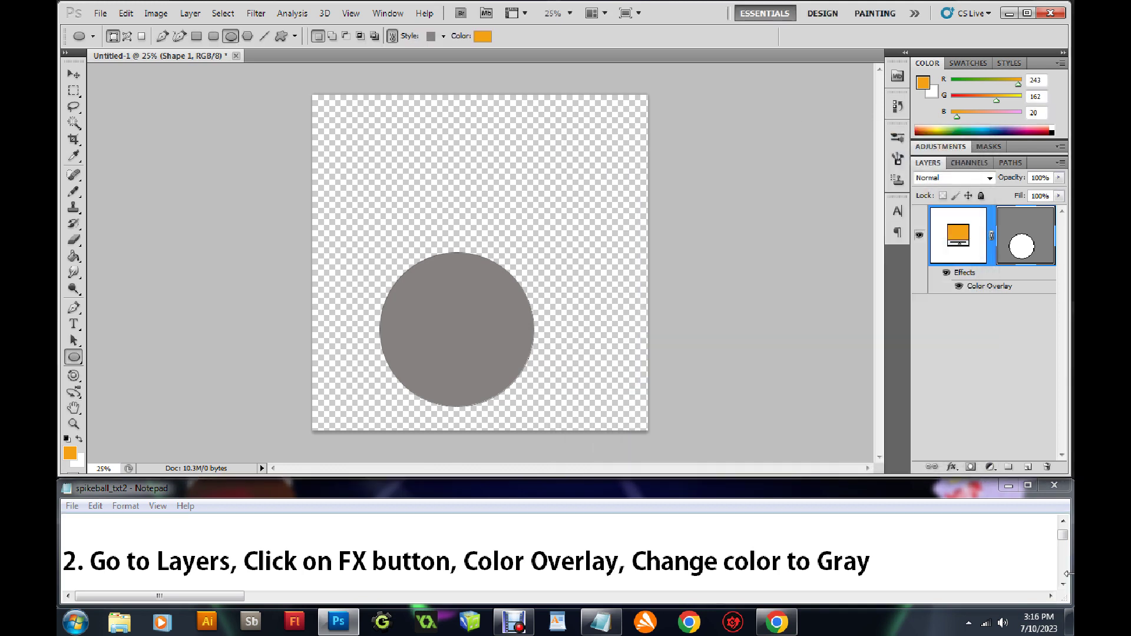
pyautogui.click(1063, 585)
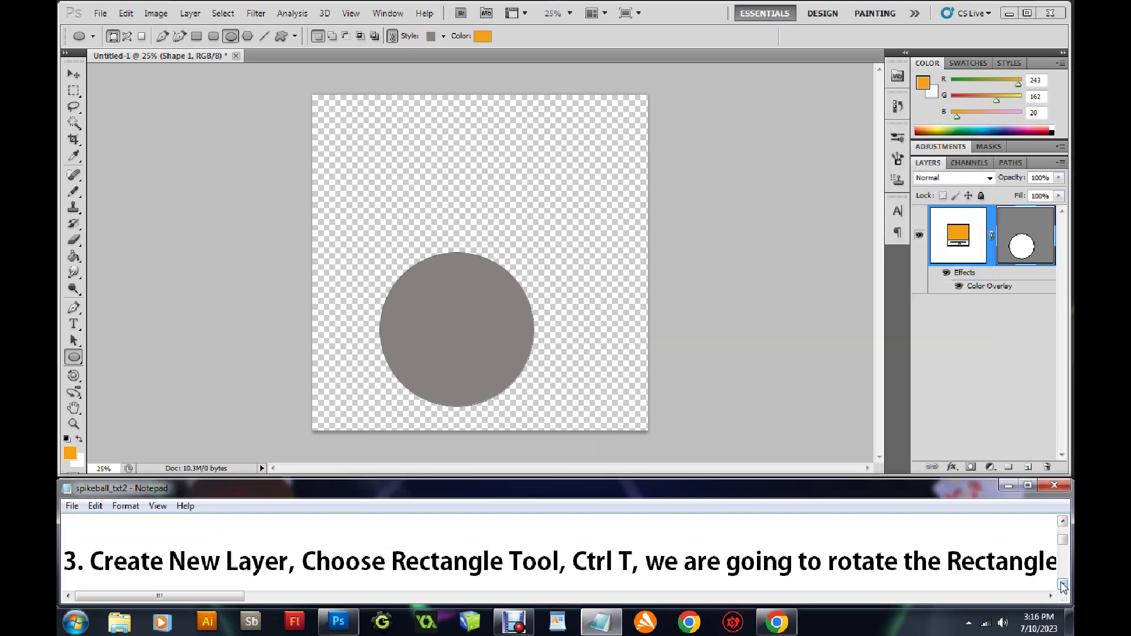
# Add a new empty layer above the circle and name it spike.
pyautogui.moveTo(221, 600)
pyautogui.mouseDown()
pyautogui.moveTo(232, 600)
pyautogui.moveTo(219, 602)
pyautogui.mouseUp()
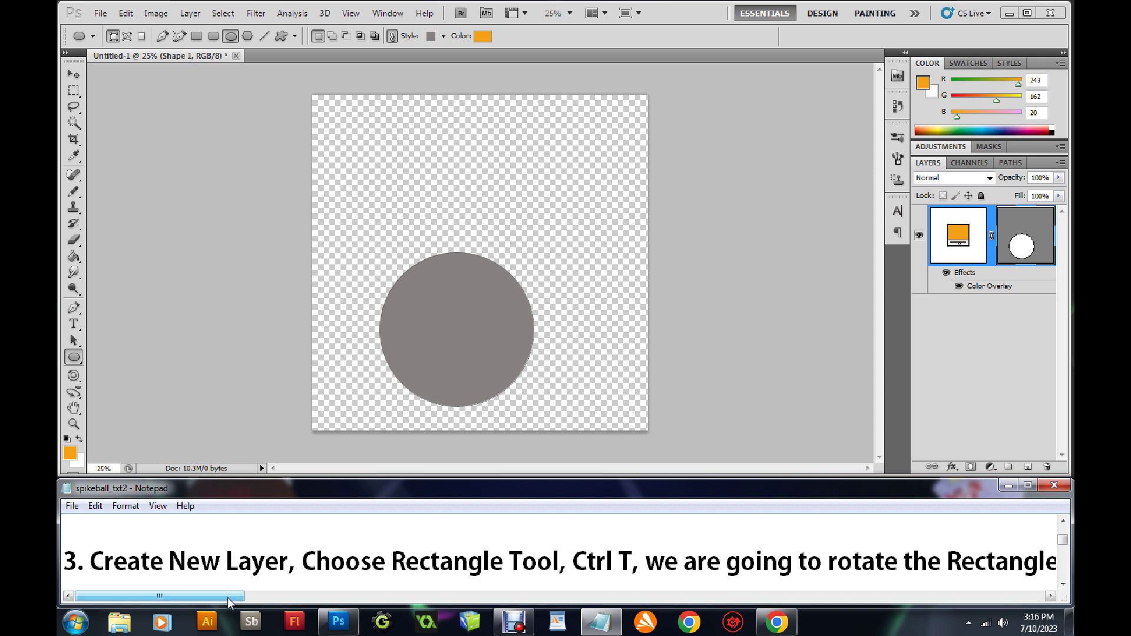
pyautogui.click(1027, 469)
pyautogui.click(1028, 468)
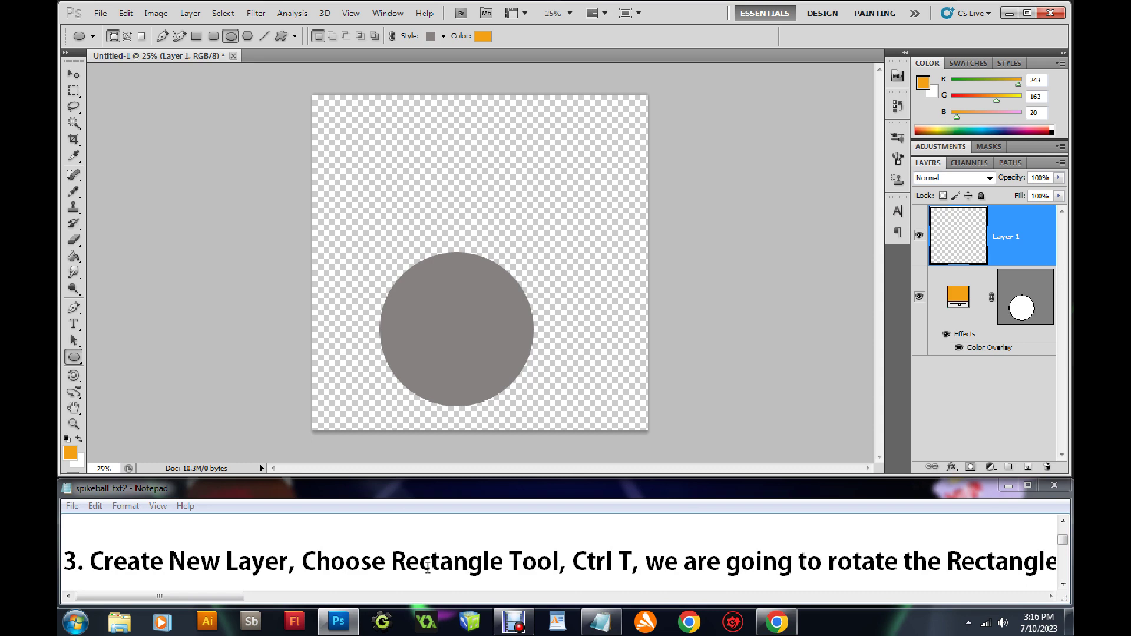
pyautogui.doubleClick(1012, 235)
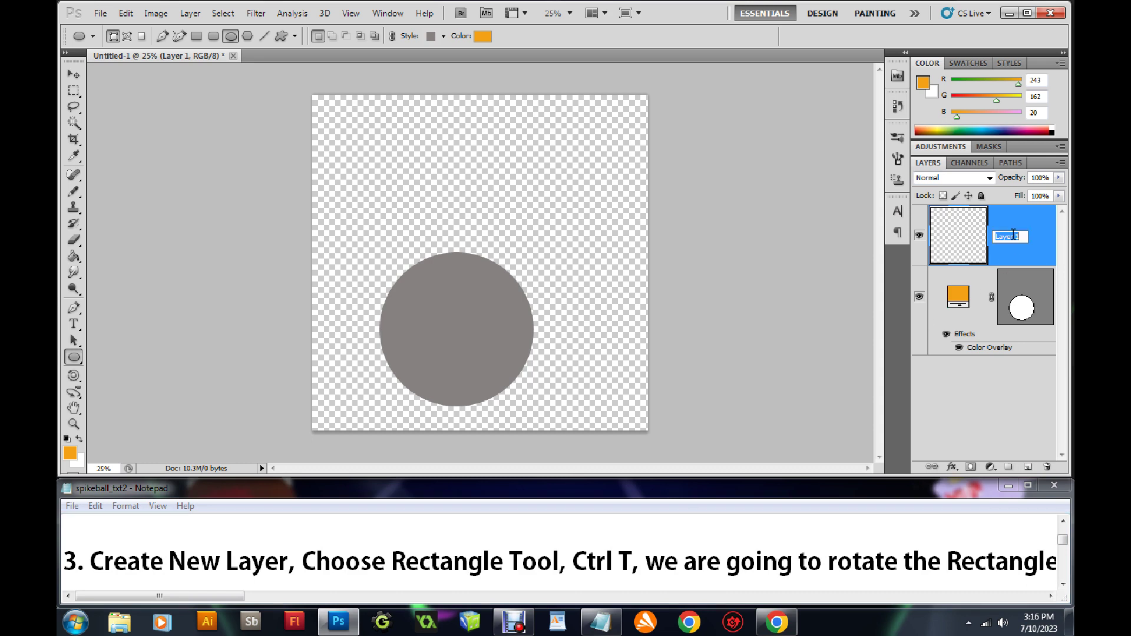
pyautogui.write('spike')
pyautogui.click(1025, 253)
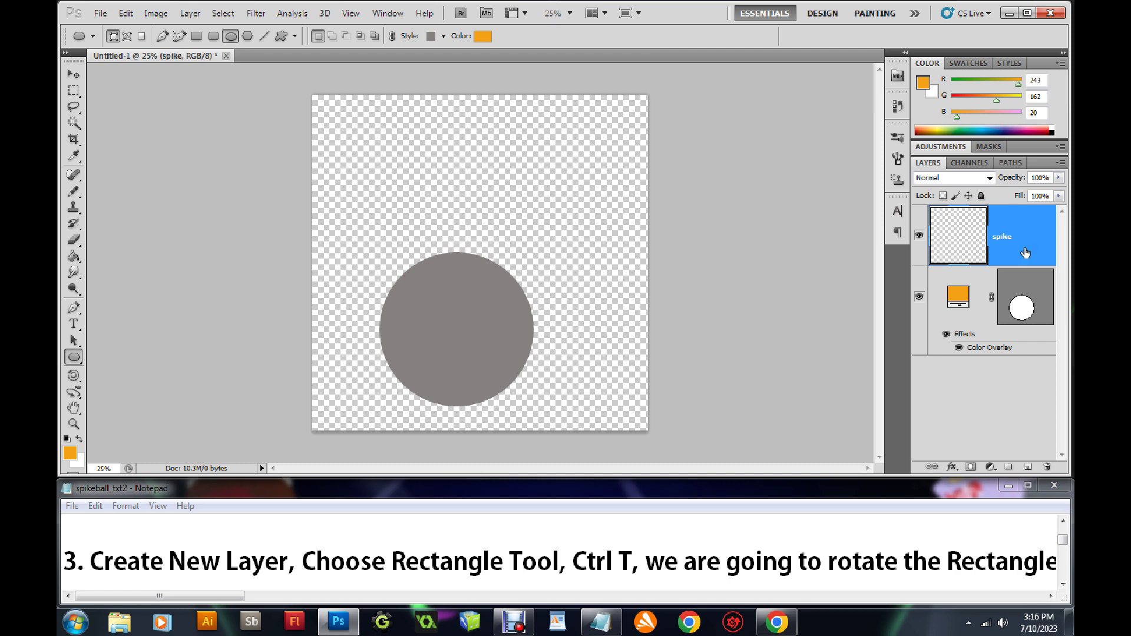
# In the notes, add ', name you're layers' after the word Layer.
pyautogui.click(290, 561)
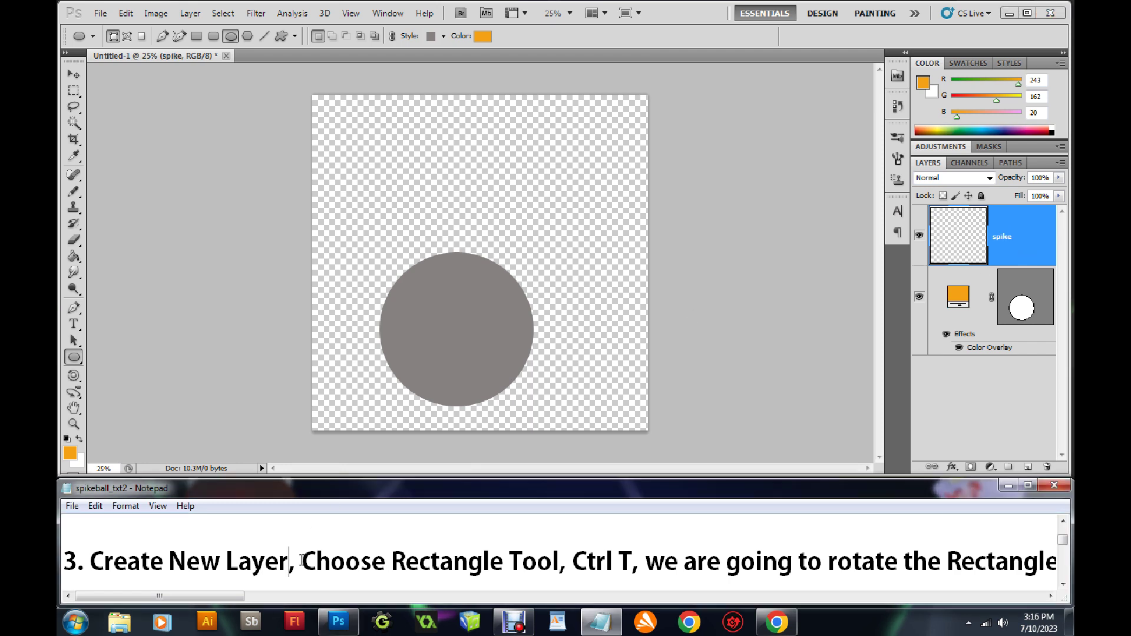
pyautogui.write('Rectan')
pyautogui.press('BackSpace')
pyautogui.press('BackSpace')
pyautogui.press('BackSpace')
pyautogui.write(', ')
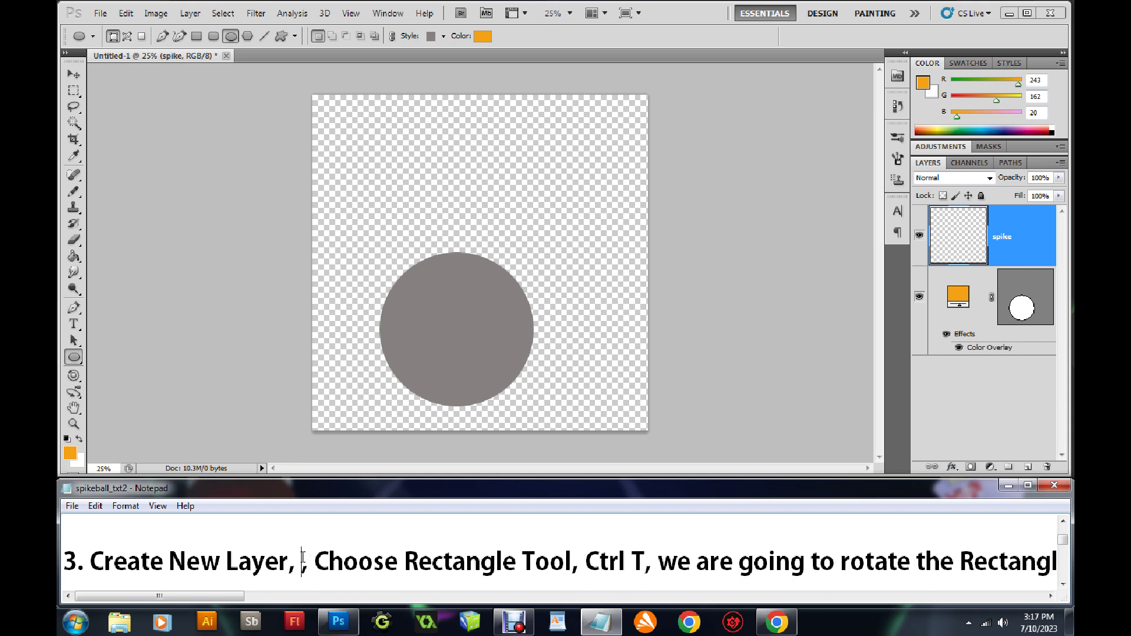
pyautogui.write('name you')
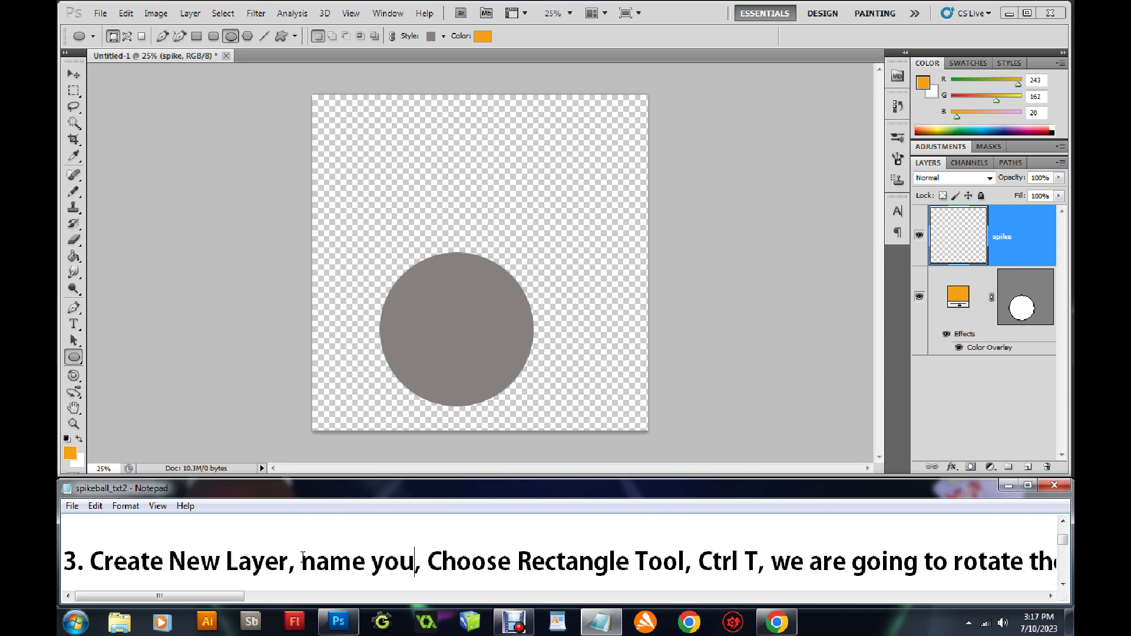
pyautogui.write("'re layers")
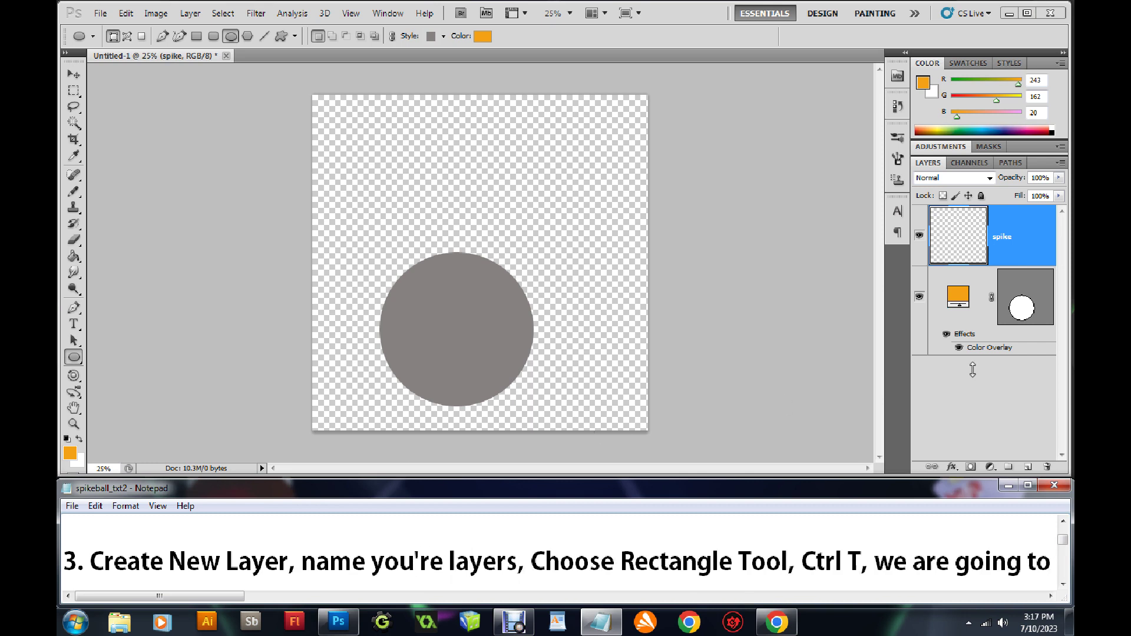
pyautogui.click(1031, 288)
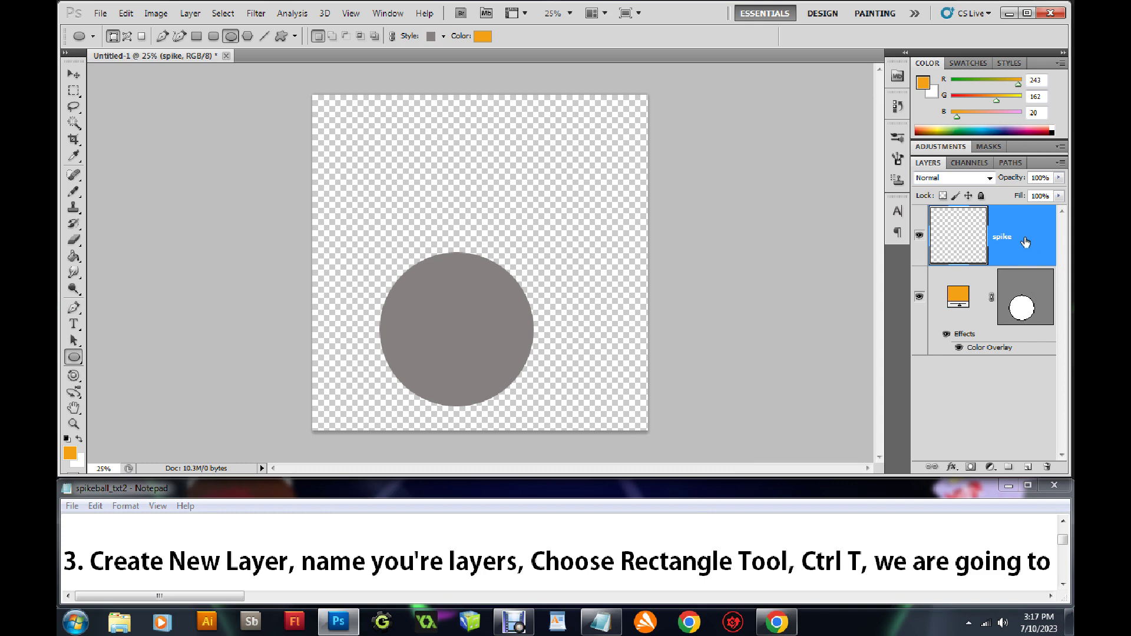
pyautogui.moveTo(222, 597); pyautogui.dragTo(265, 601)
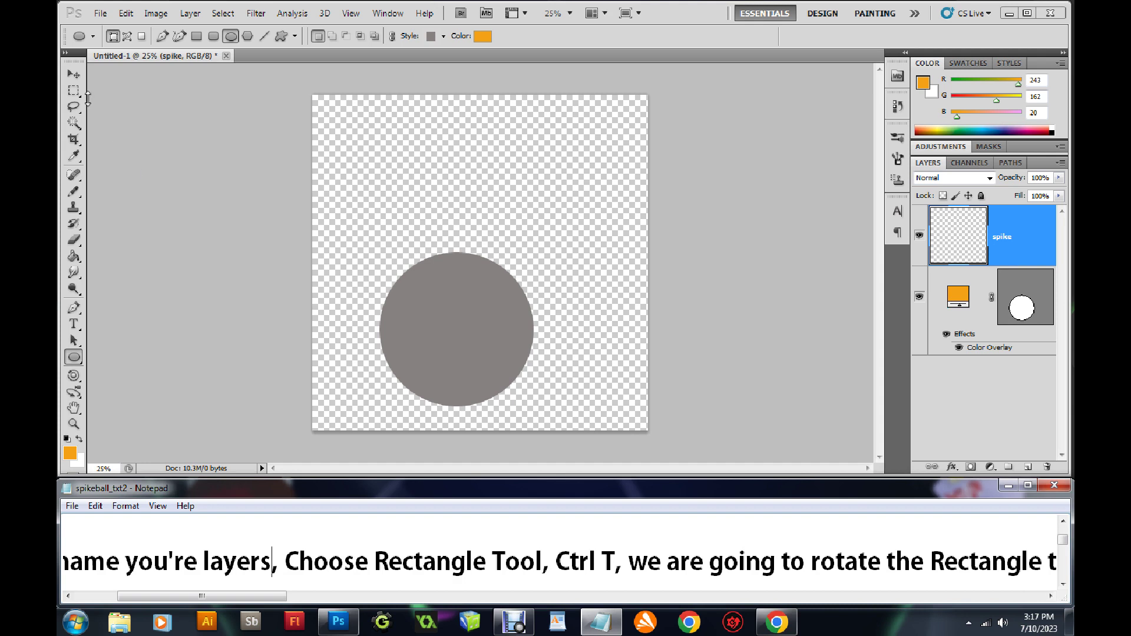
pyautogui.click(74, 358)
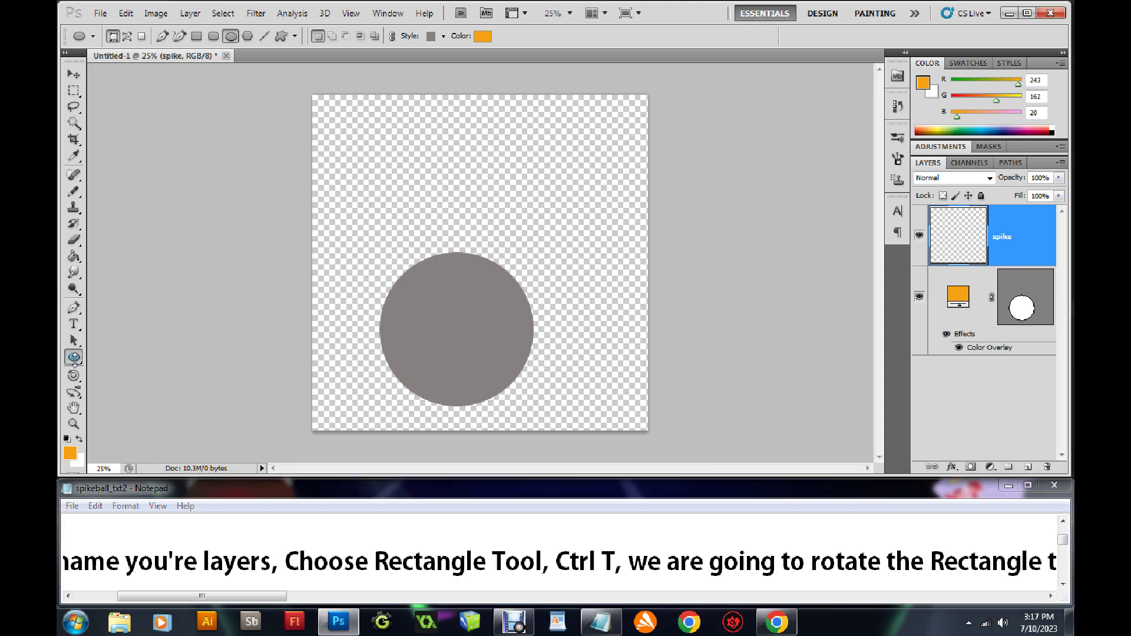
# Draw a gray square with the Rectangle Tool above and right of the ball.
pyautogui.rightClick(74, 358)
pyautogui.click(112, 357)
pyautogui.moveTo(487, 149); pyautogui.dragTo(568, 232)
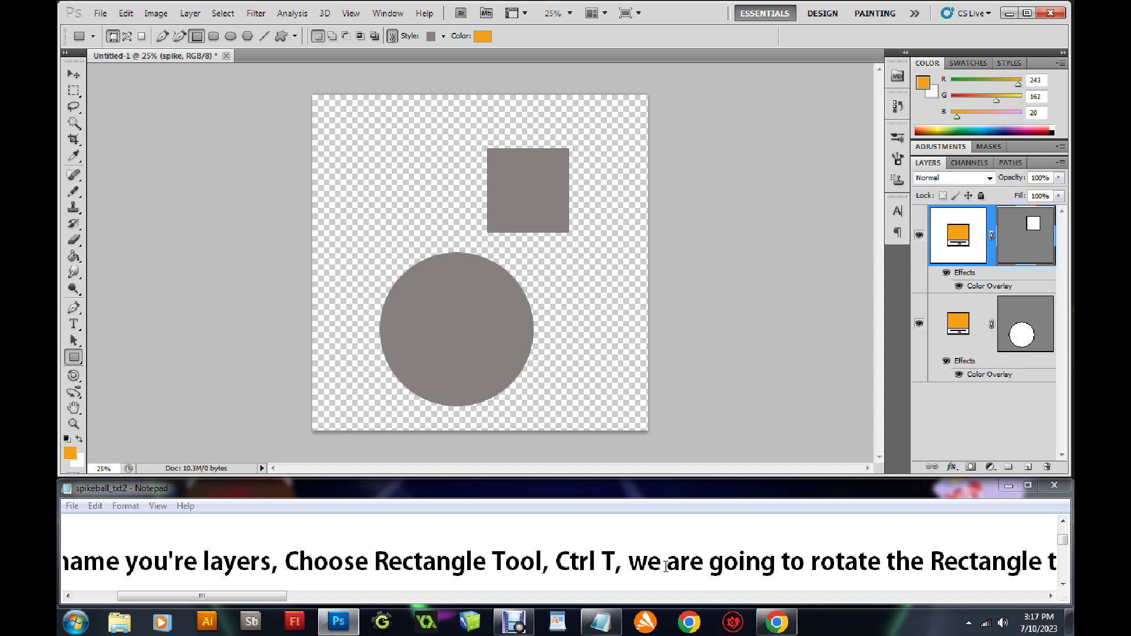
pyautogui.moveTo(263, 599); pyautogui.dragTo(324, 605)
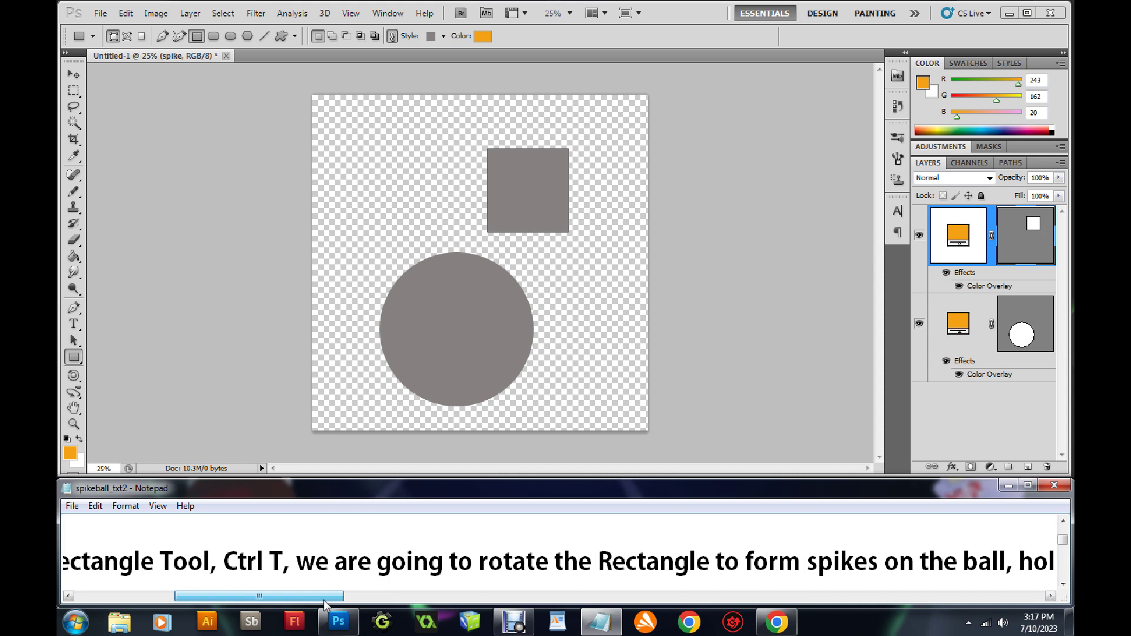
pyautogui.moveTo(324, 605)
pyautogui.mouseDown()
pyautogui.moveTo(410, 611)
pyautogui.moveTo(313, 614)
pyautogui.mouseUp()
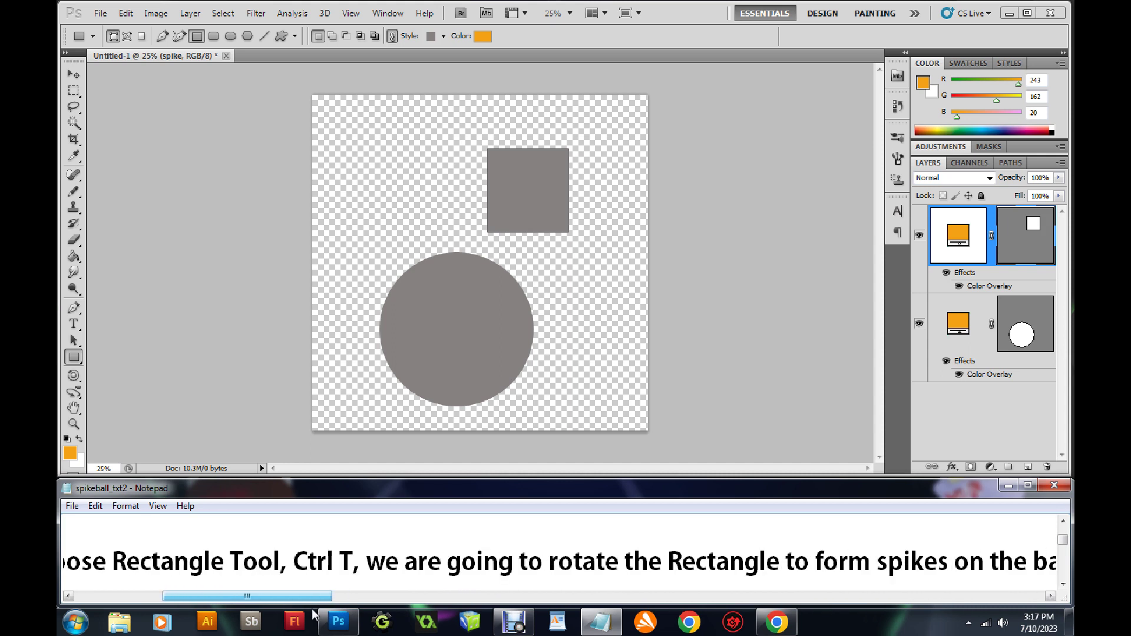
pyautogui.click(73, 74)
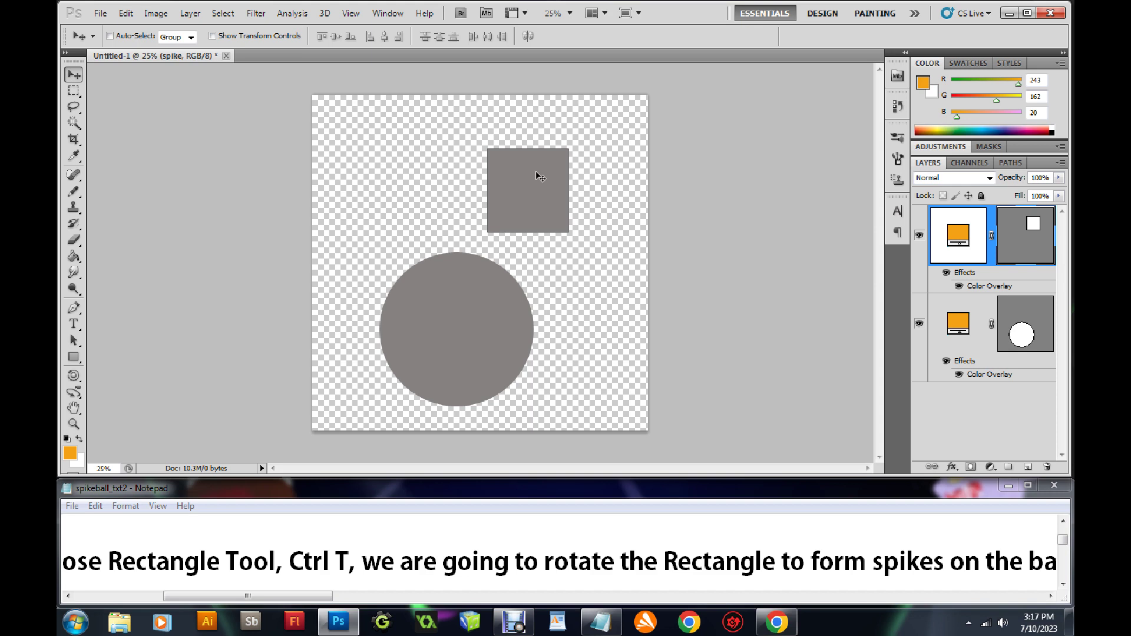
# Free-transform the square, rotating it about 50 degrees into a diamond.
pyautogui.hotkey('ctrl', 't')
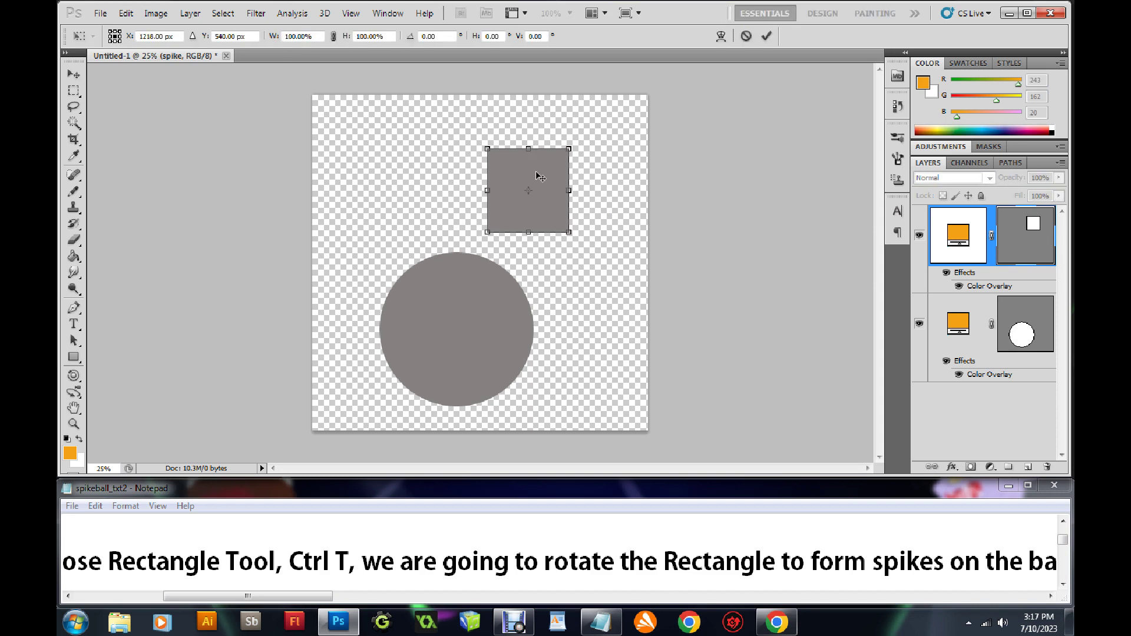
pyautogui.moveTo(266, 600); pyautogui.dragTo(312, 601)
pyautogui.click(586, 140)
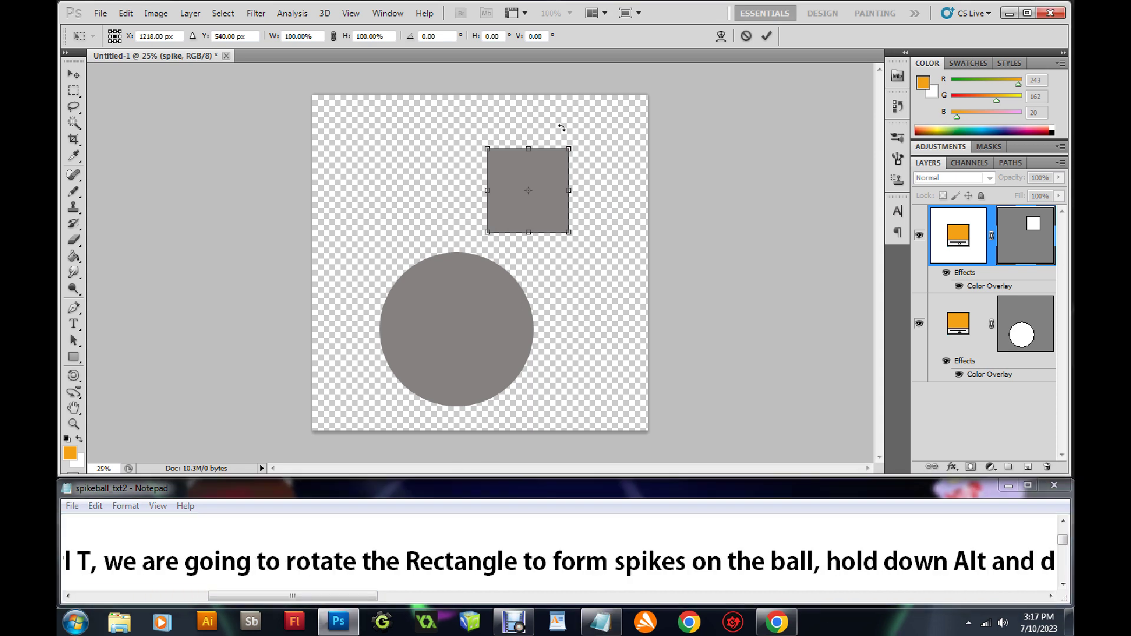
pyautogui.moveTo(560, 127); pyautogui.dragTo(519, 106)
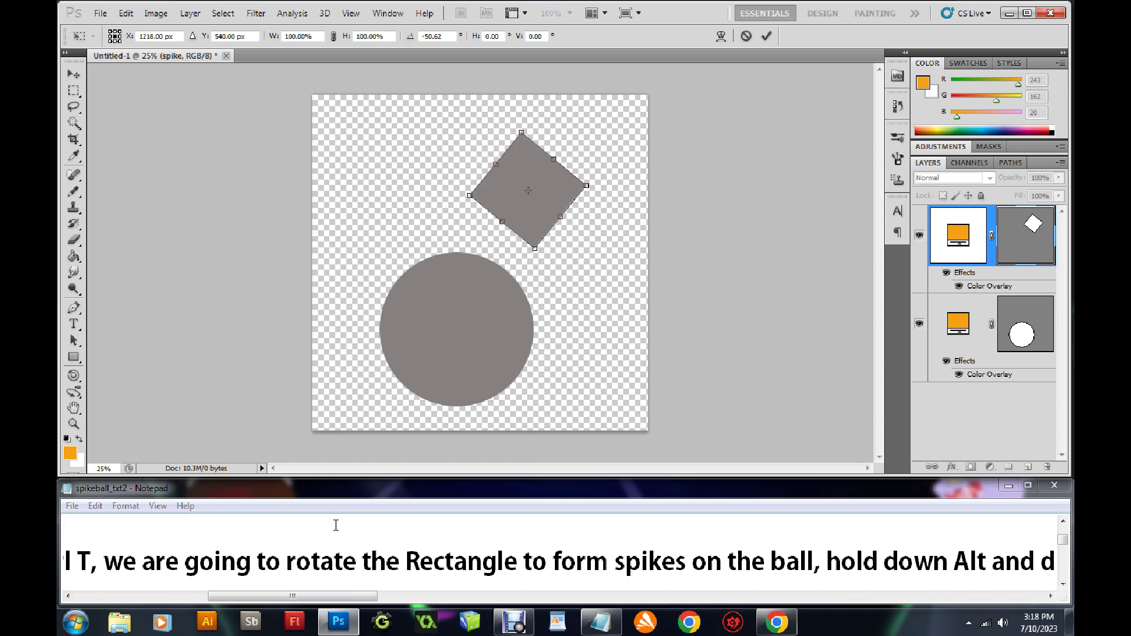
pyautogui.click(518, 566)
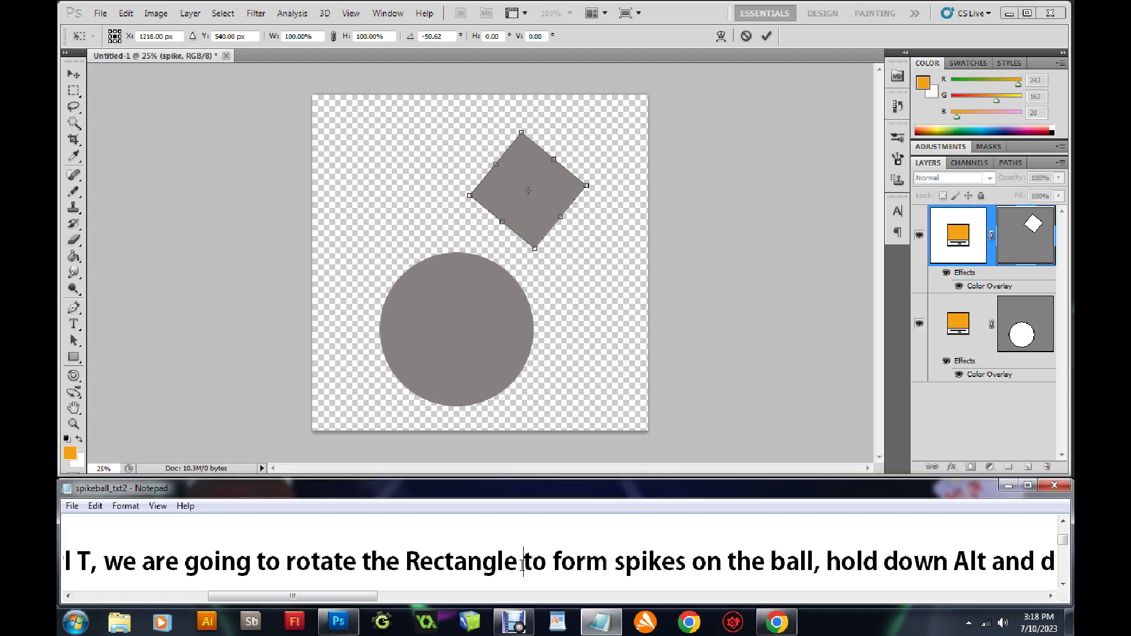
# In Notepad, add ', drag mouse on object to rotate' after Rectangle.
pyautogui.write('by using tgh')
pyautogui.press('BackSpace')
pyautogui.press('BackSpace')
pyautogui.press('BackSpace')
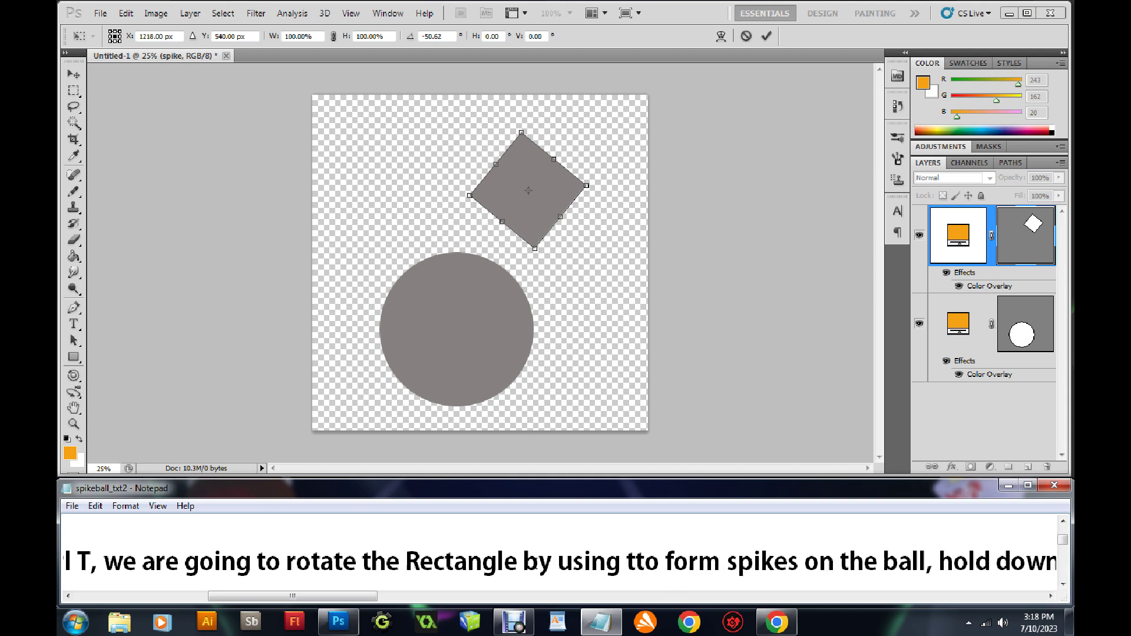
pyautogui.press('BackSpace')
pyautogui.press('BackSpace')
pyautogui.press('BackSpace')
pyautogui.press('BackSpace')
pyautogui.press('BackSpace')
pyautogui.press('BackSpace')
pyautogui.press('BackSpace')
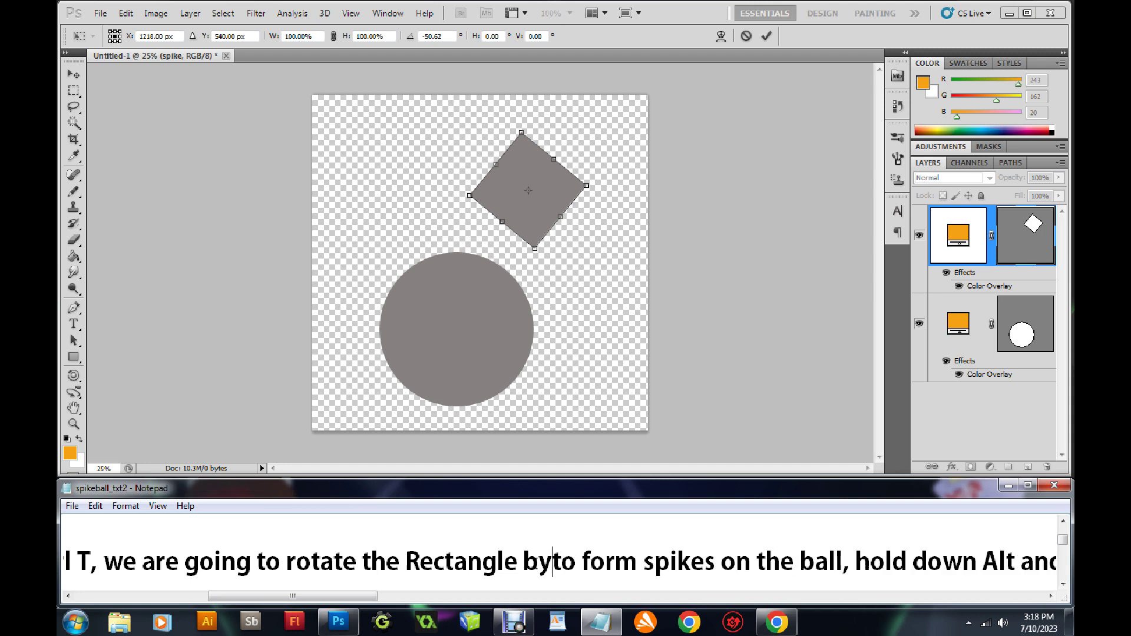
pyautogui.press('BackSpace')
pyautogui.press('BackSpace')
pyautogui.press('BackSpace')
pyautogui.write('.')
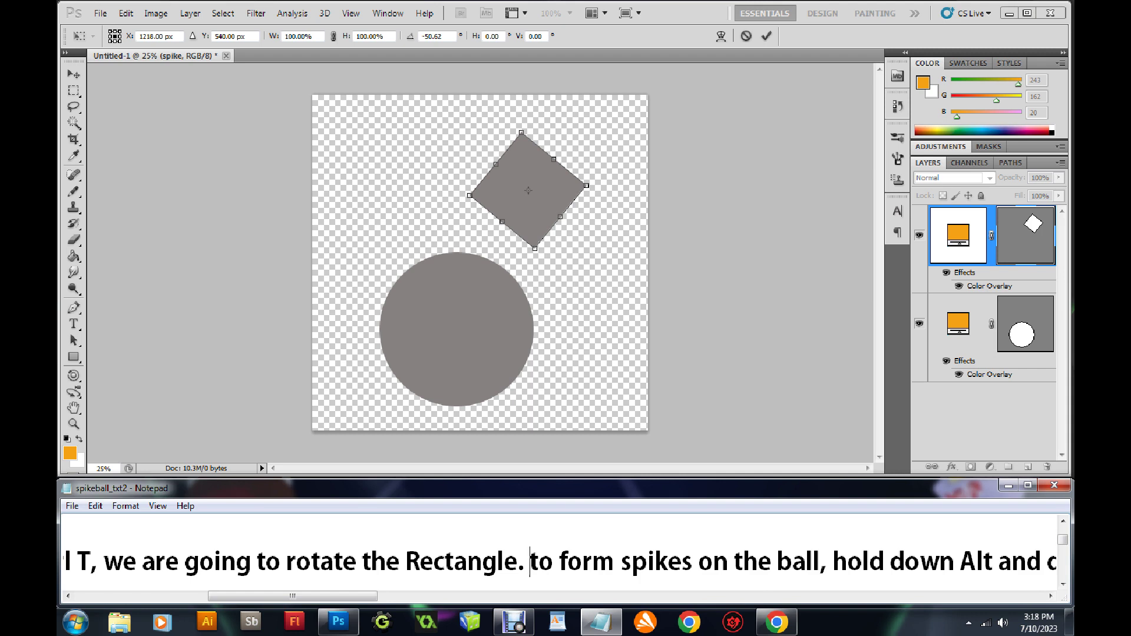
pyautogui.press('BackSpace')
pyautogui.press('BackSpace')
pyautogui.write(', drag mouse')
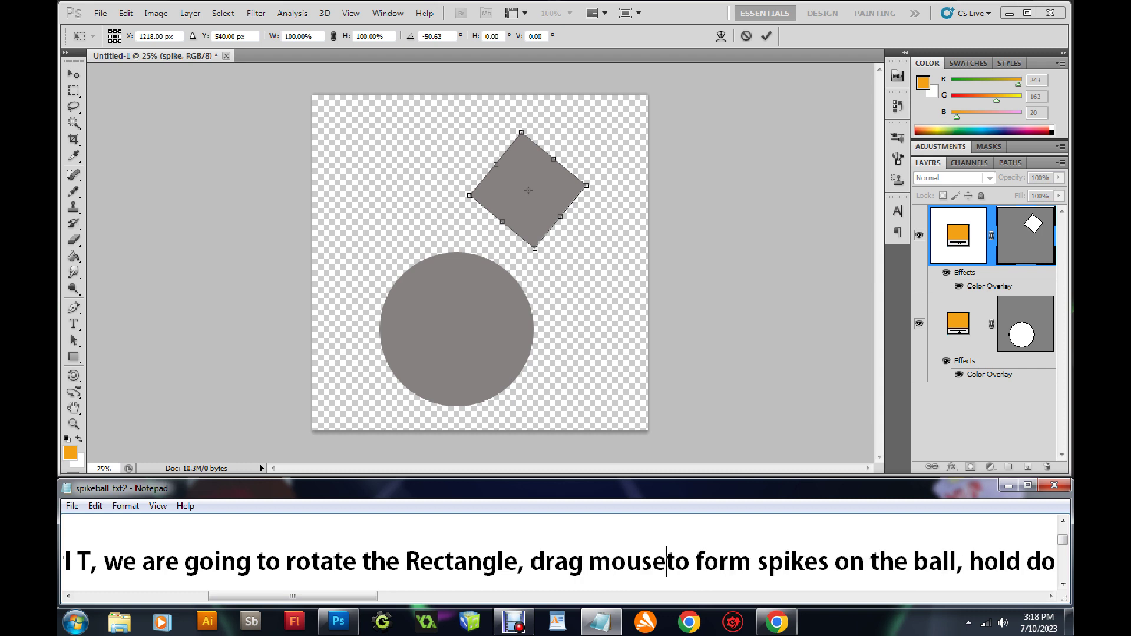
pyautogui.write(' on object to ')
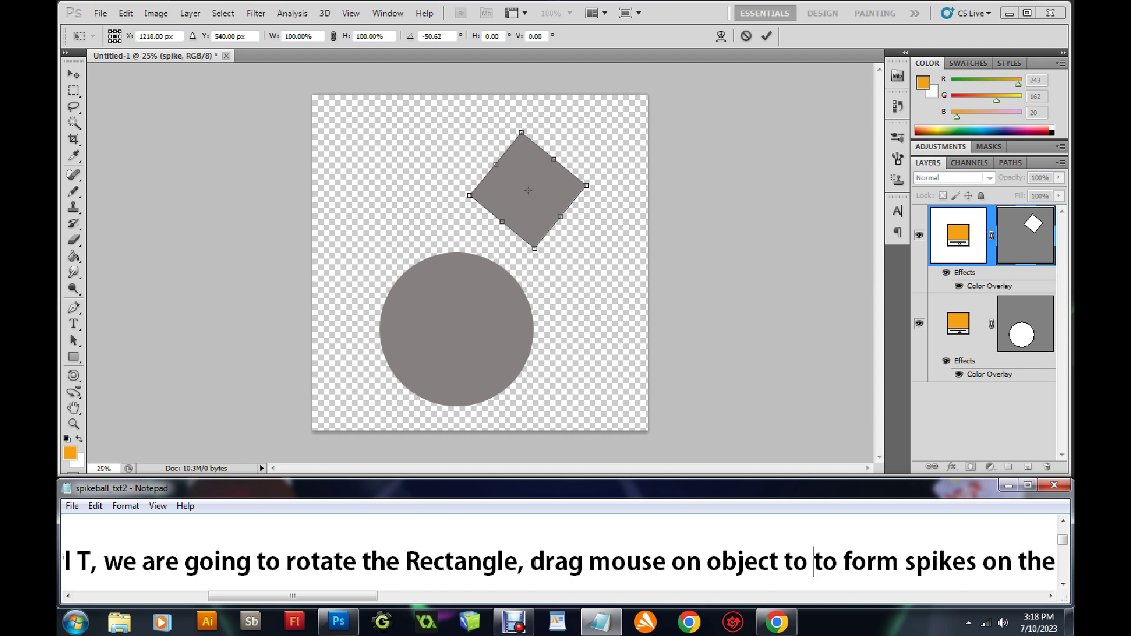
pyautogui.write('rotate')
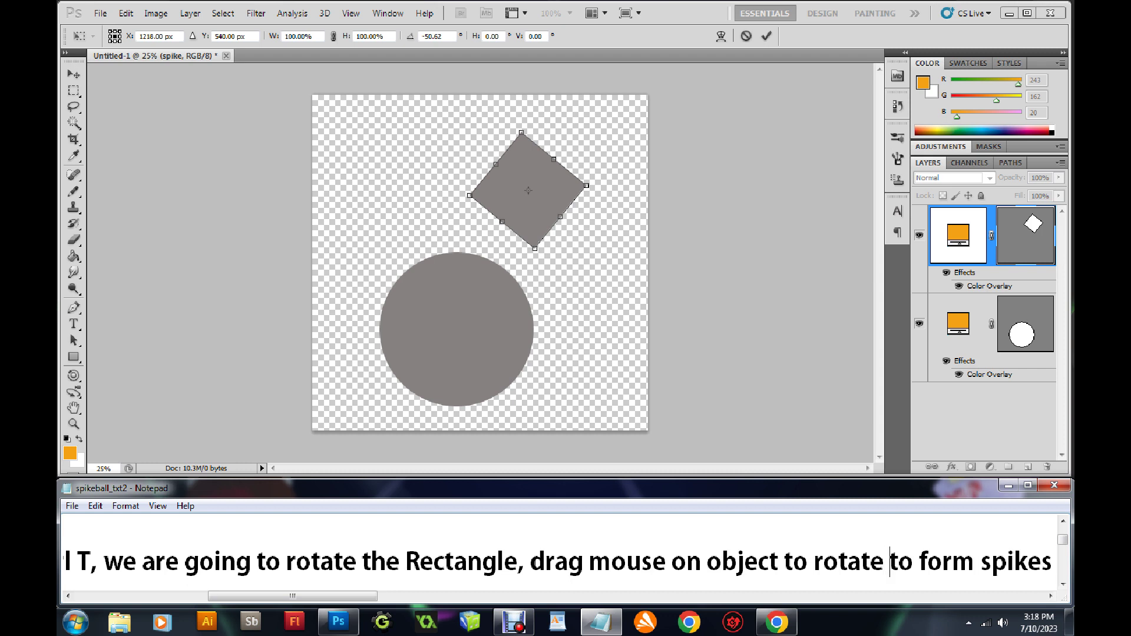
# Move the diamond onto the ball's top, fine-tune its rotation, and apply the transform.
pyautogui.moveTo(339, 596); pyautogui.dragTo(439, 604)
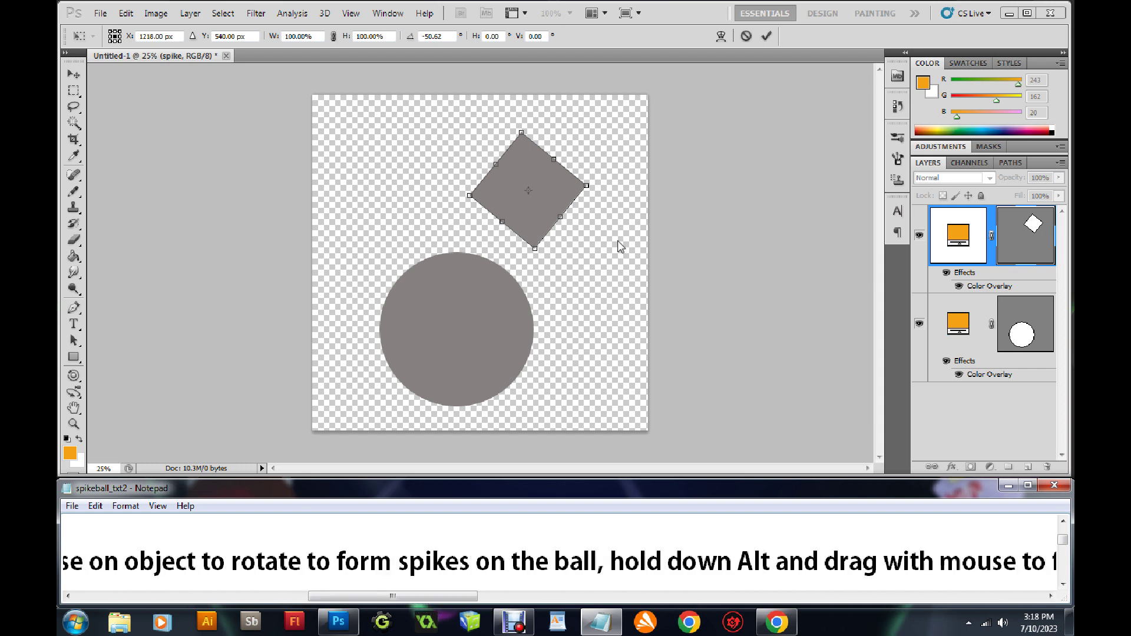
pyautogui.click(571, 191)
pyautogui.moveTo(551, 179); pyautogui.dragTo(482, 282)
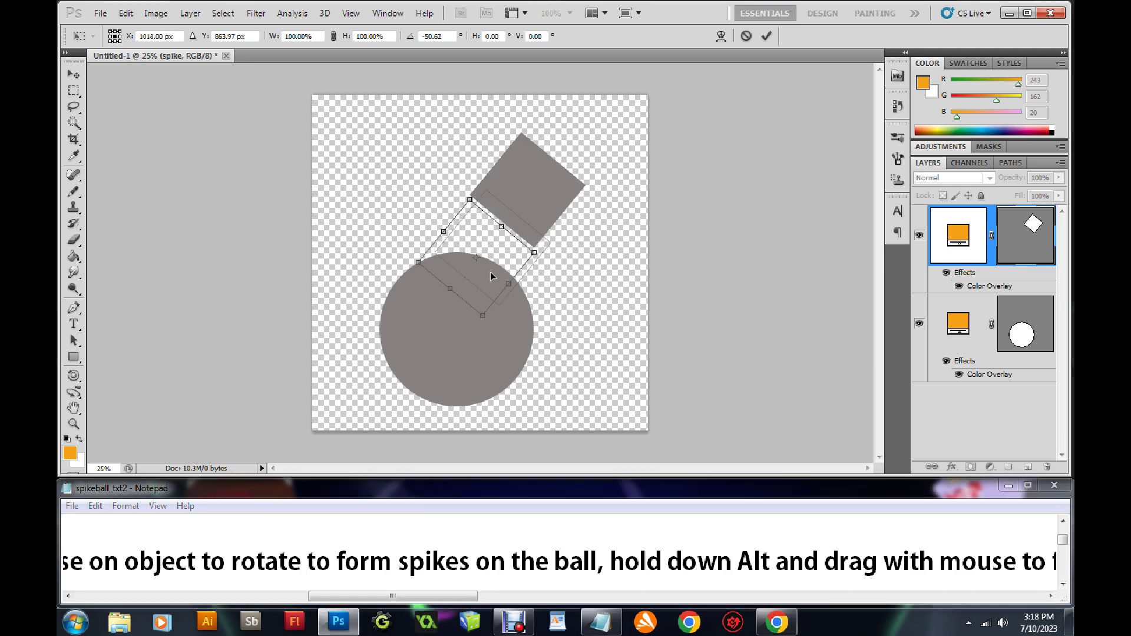
pyautogui.moveTo(482, 282); pyautogui.dragTo(480, 284)
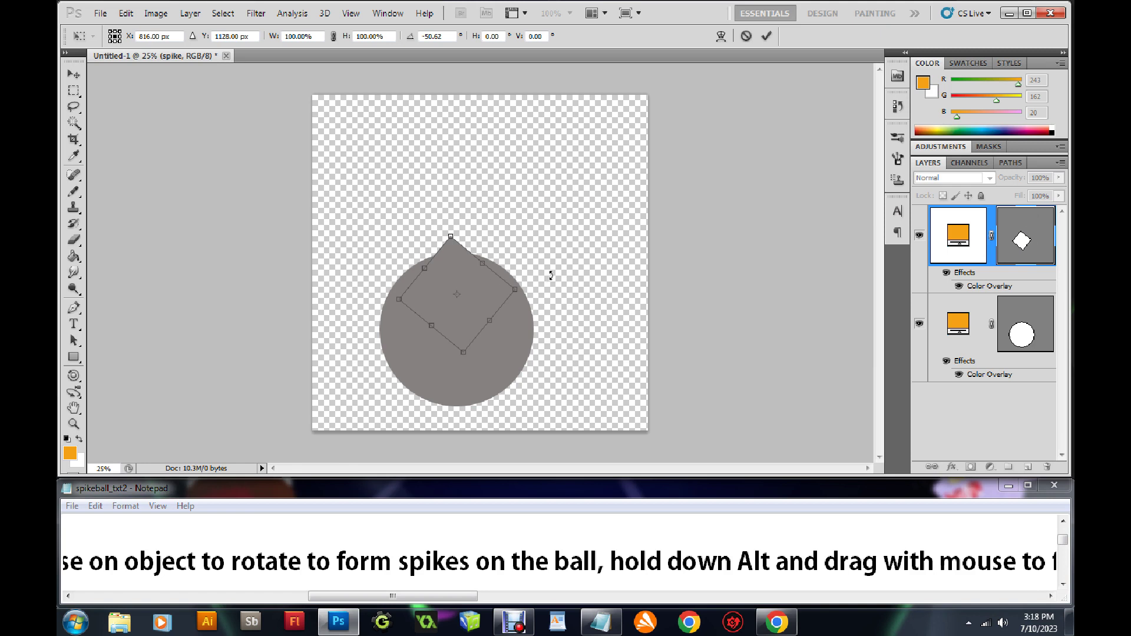
pyautogui.moveTo(551, 275); pyautogui.dragTo(550, 286)
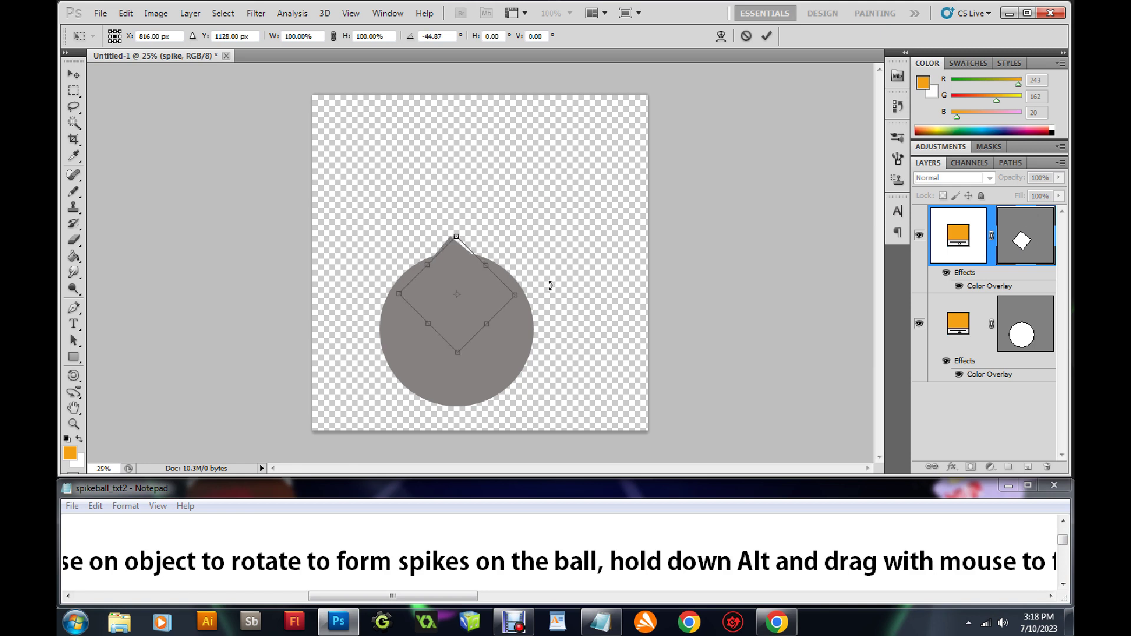
pyautogui.moveTo(550, 285); pyautogui.dragTo(550, 287)
pyautogui.moveTo(445, 597); pyautogui.dragTo(477, 600)
pyautogui.click(74, 75)
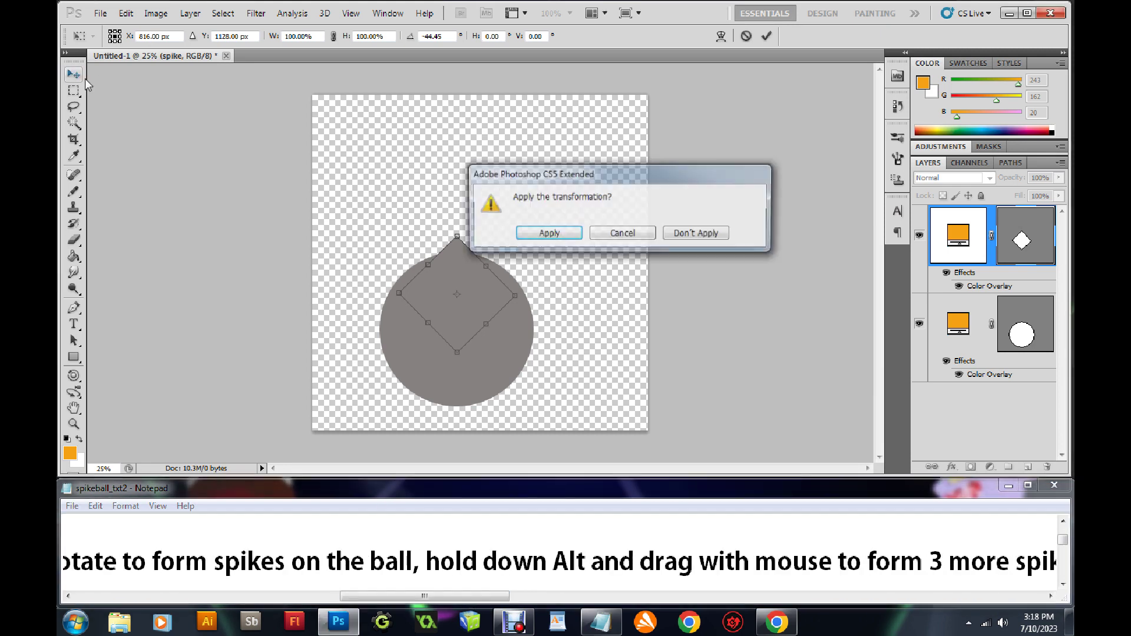
pyautogui.click(560, 235)
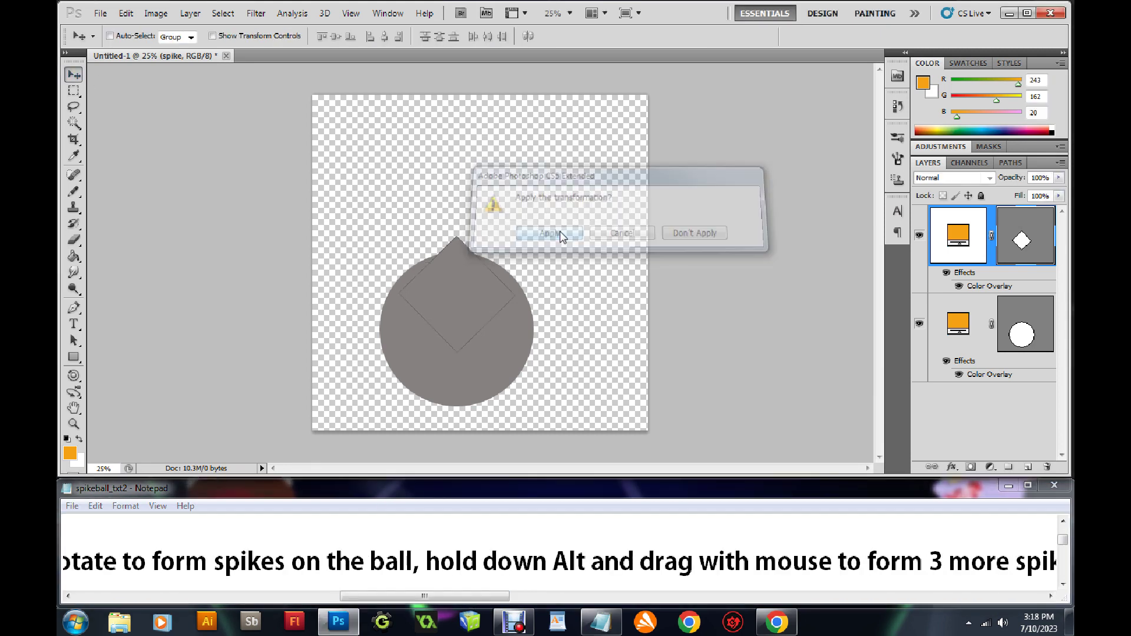
# Add 'and click apply' to the Notepad instructions.
pyautogui.moveTo(434, 598); pyautogui.dragTo(426, 603)
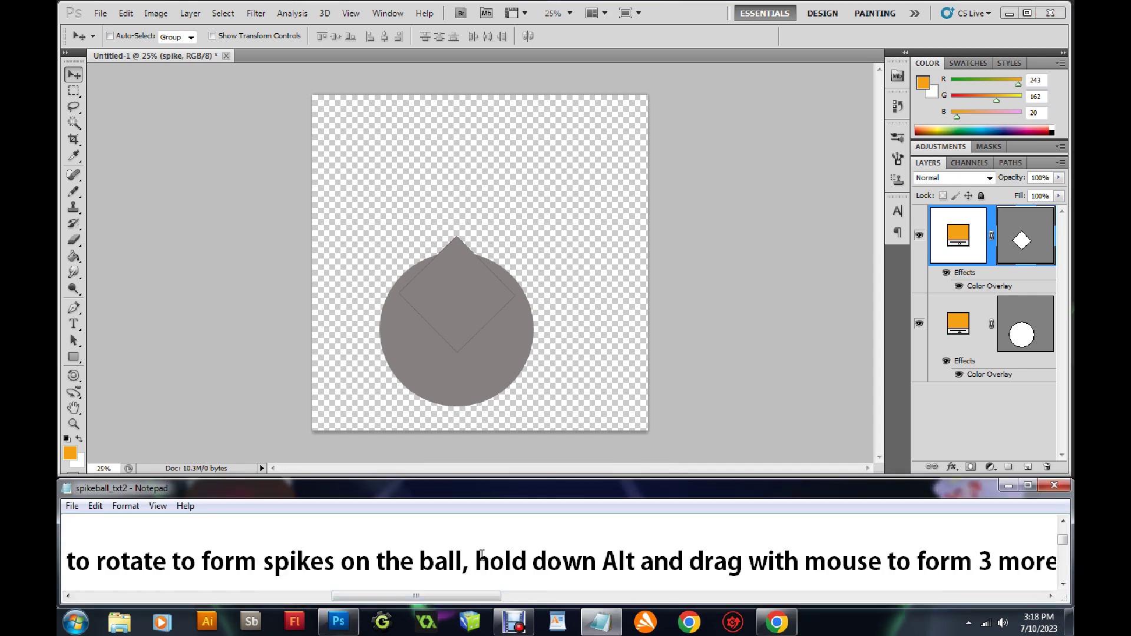
pyautogui.write('na')
pyautogui.press('BackSpace')
pyautogui.press('BackSpace')
pyautogui.write('and click apply')
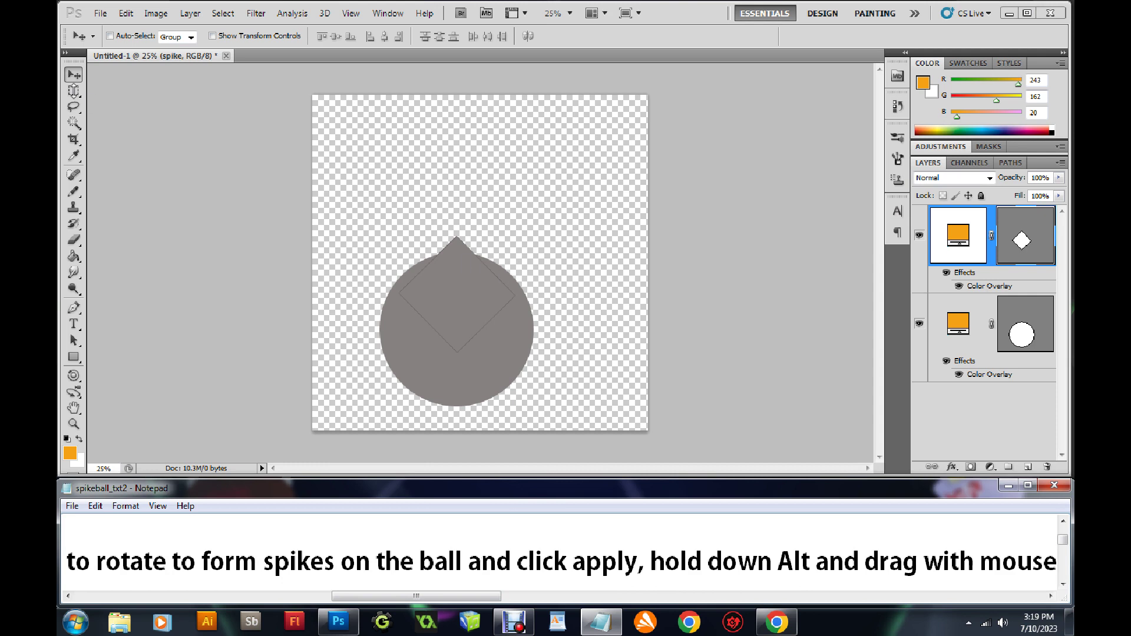
# Duplicate the spike onto the ball's bottom, right and left sides.
pyautogui.click(74, 74)
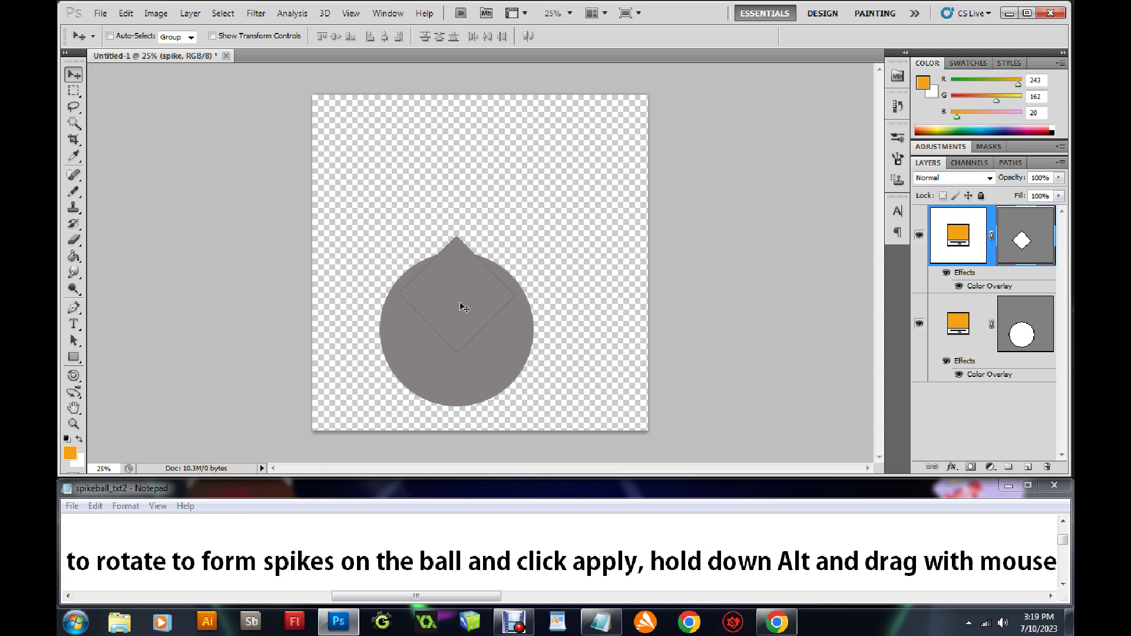
pyautogui.moveTo(460, 303); pyautogui.dragTo(457, 368)
pyautogui.moveTo(497, 596); pyautogui.dragTo(677, 613)
pyautogui.click(462, 415)
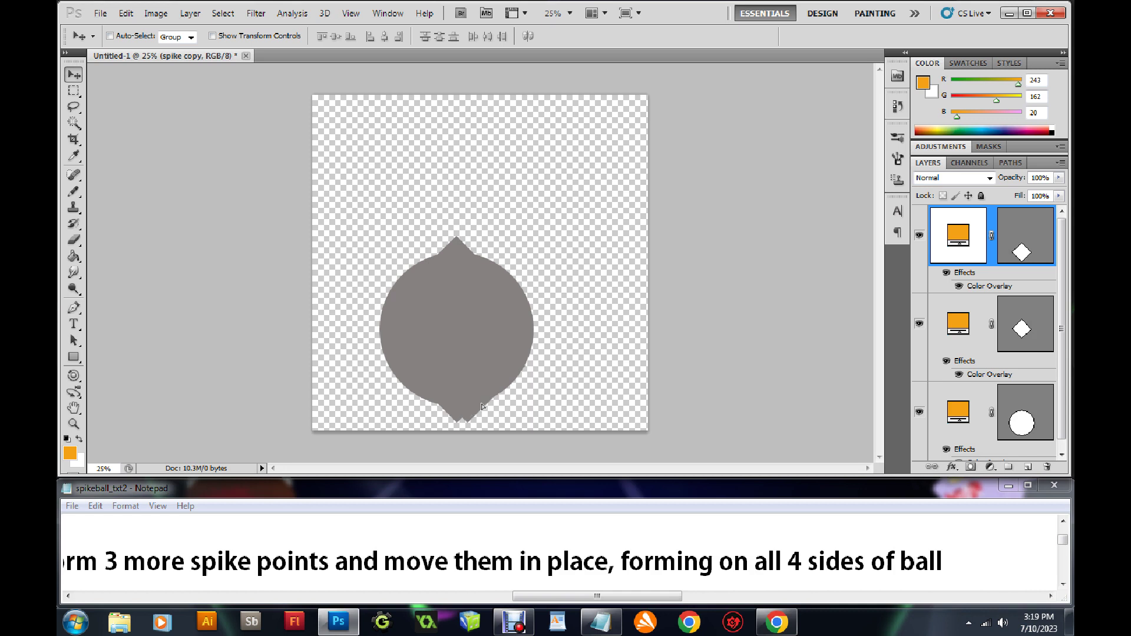
pyautogui.moveTo(481, 406); pyautogui.dragTo(494, 372)
pyautogui.hotkey('ctrl', 'j')
pyautogui.moveTo(540, 339); pyautogui.dragTo(353, 338)
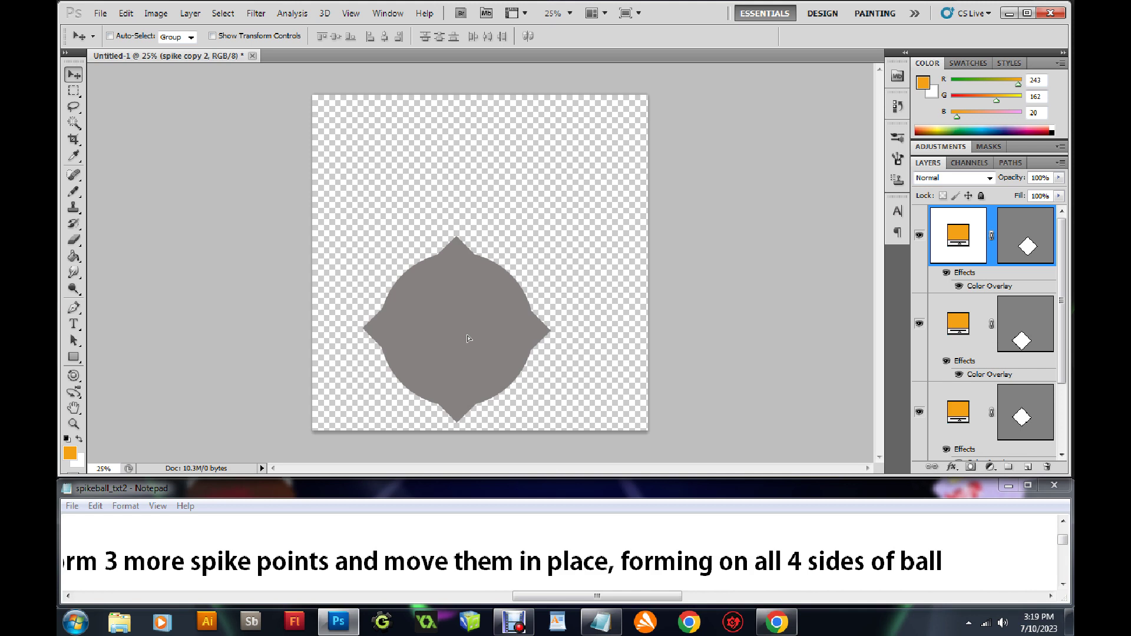
pyautogui.hotkey('ctrl', 'j')
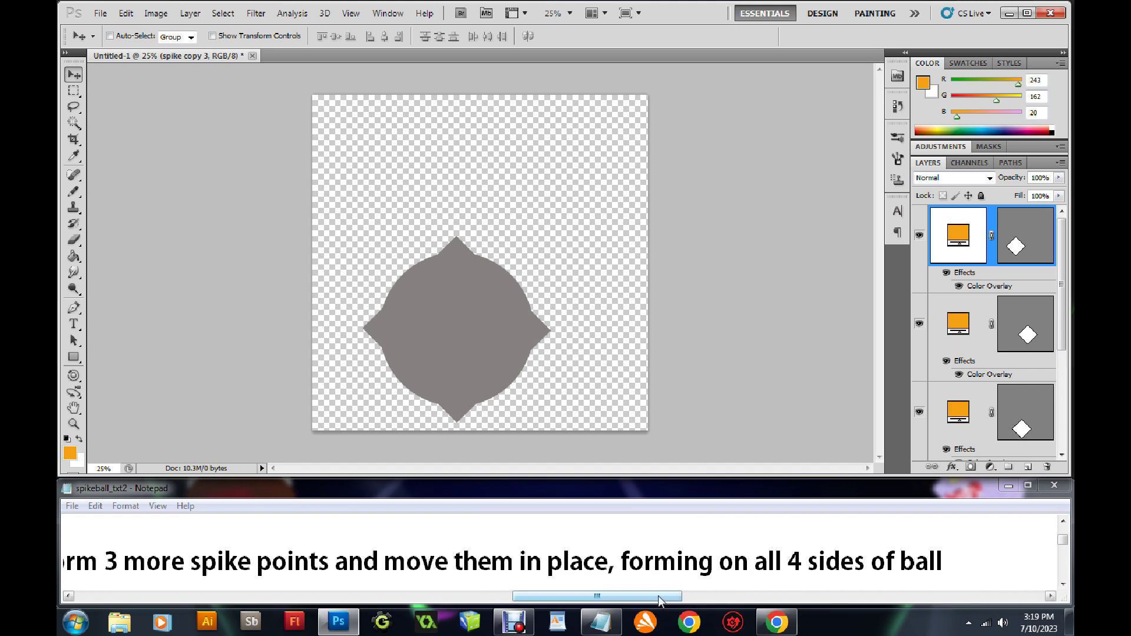
pyautogui.moveTo(658, 599); pyautogui.dragTo(203, 600)
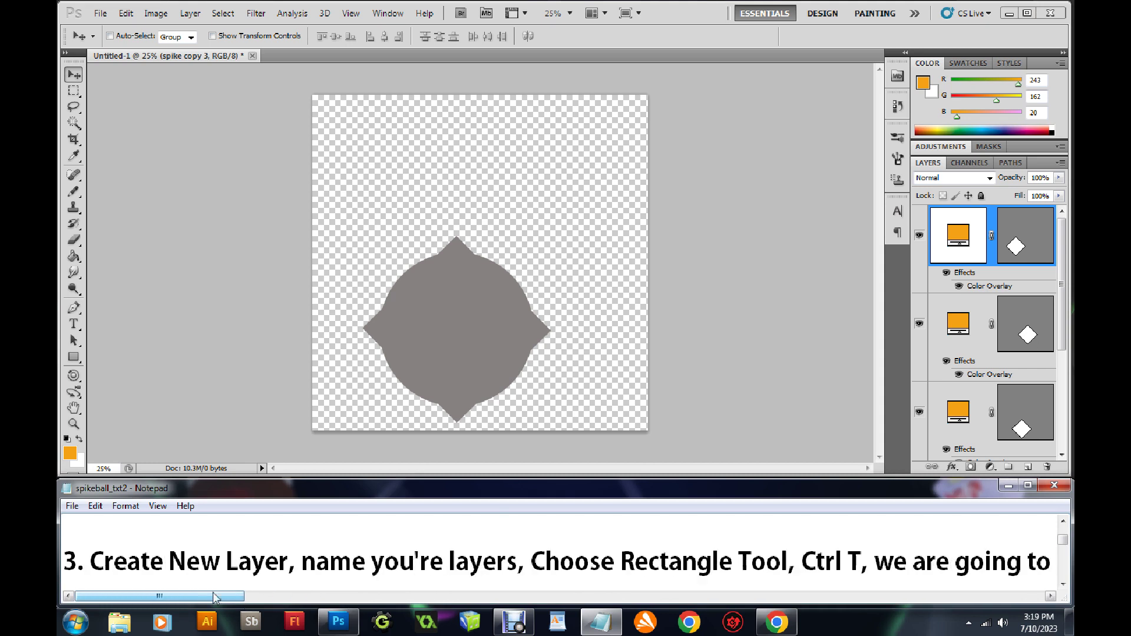
# Add a new layer named chain at the top of the layer stack.
pyautogui.click(1063, 585)
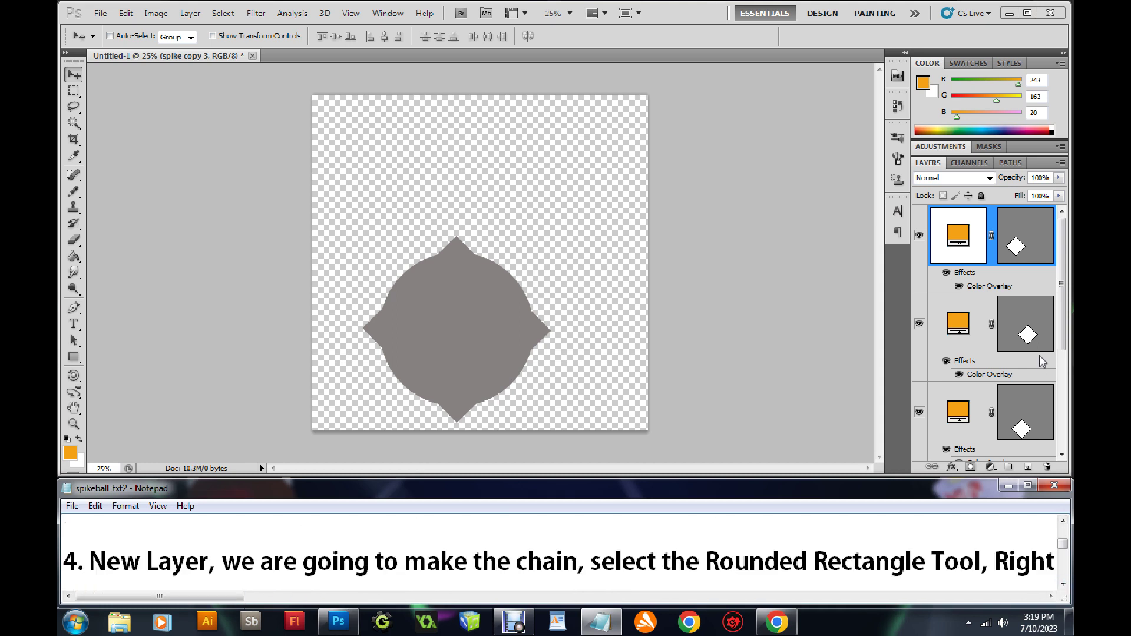
pyautogui.click(1036, 230)
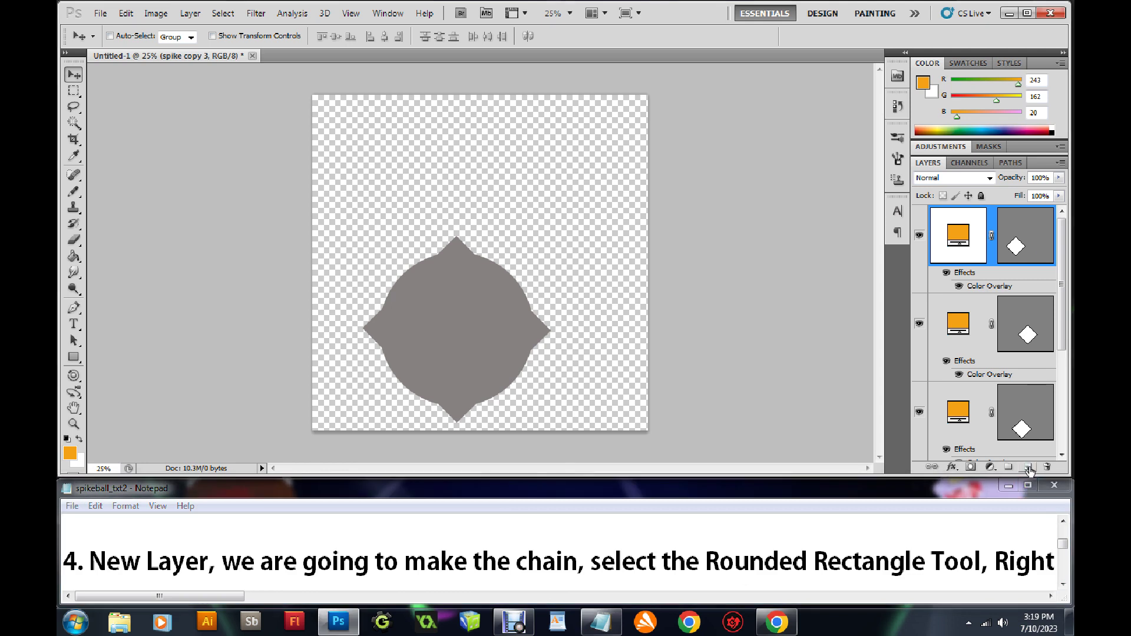
pyautogui.click(1029, 467)
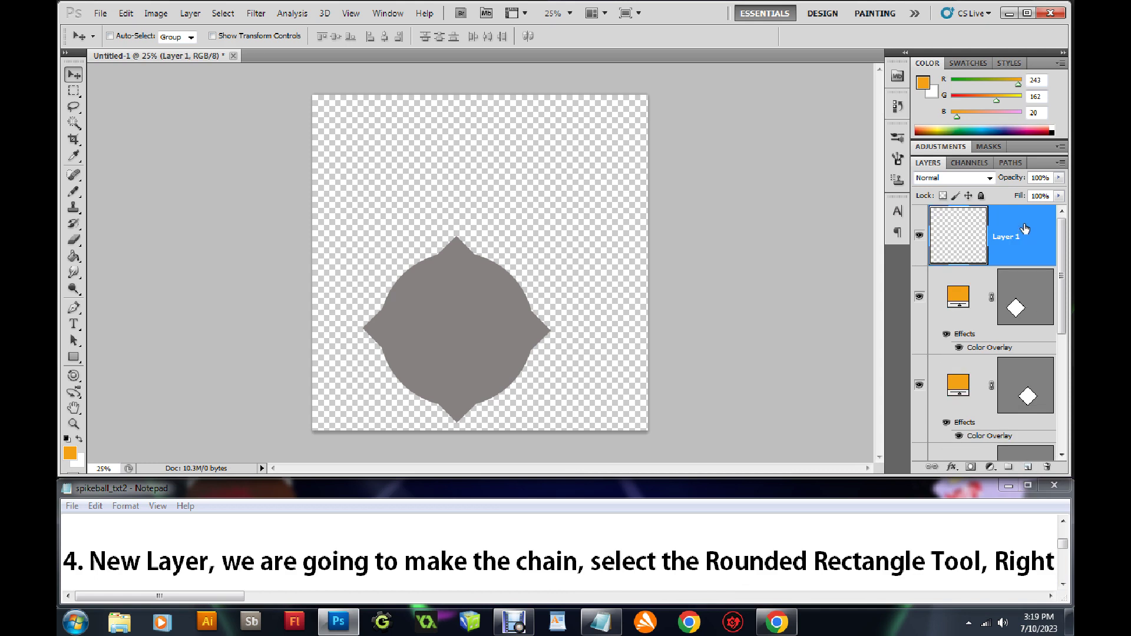
pyautogui.doubleClick(1009, 238)
pyautogui.write('cha')
pyautogui.press('Return')
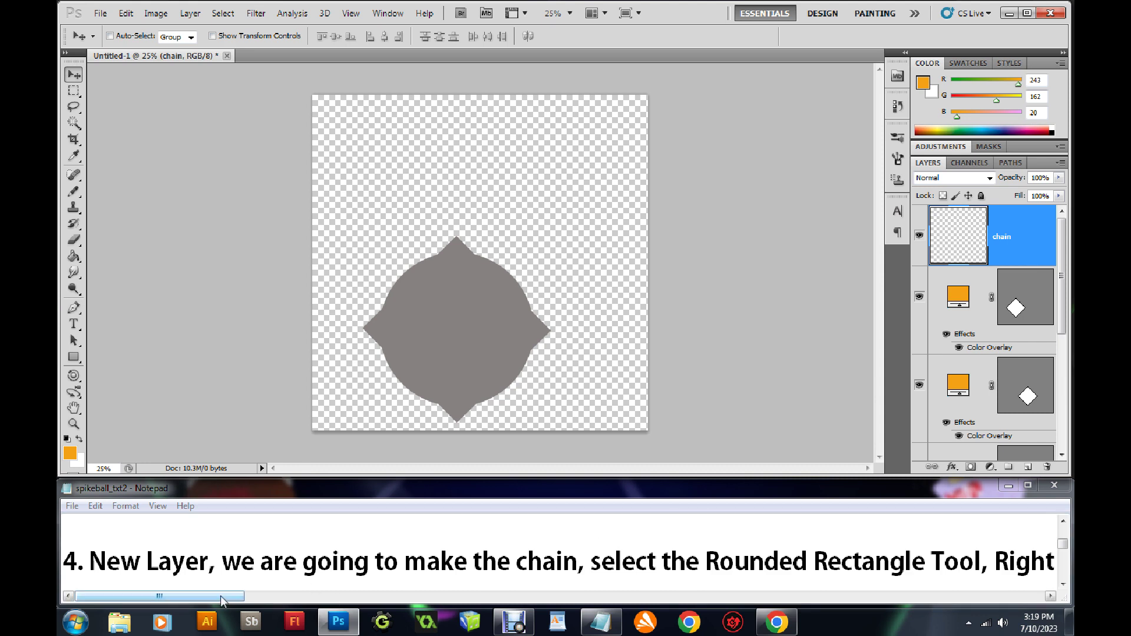
pyautogui.moveTo(224, 597); pyautogui.dragTo(258, 605)
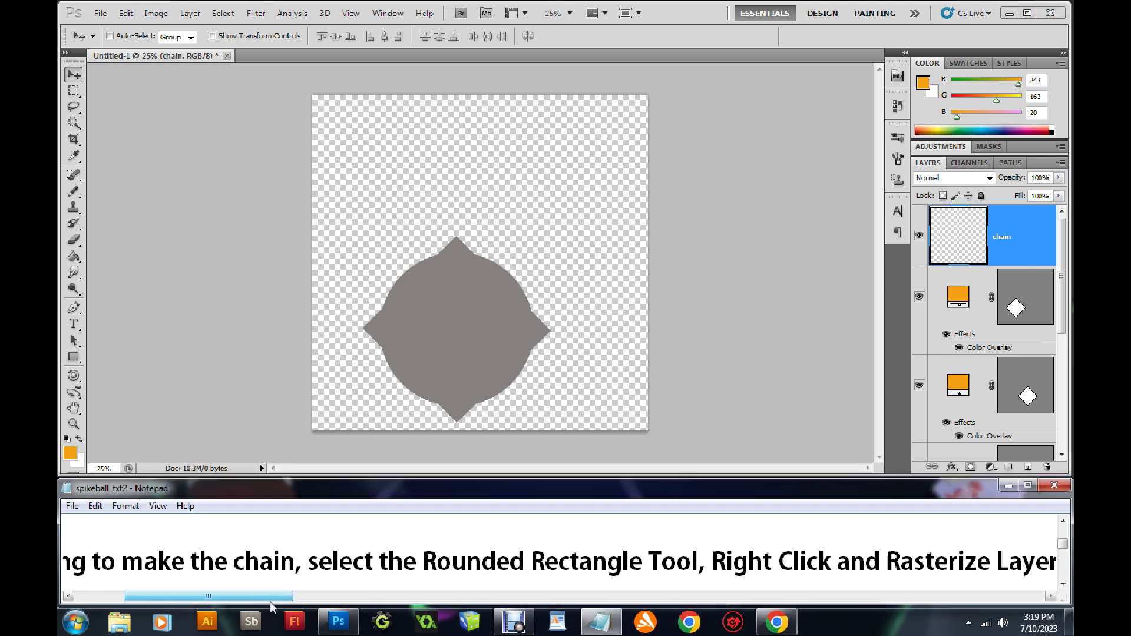
pyautogui.moveTo(257, 604); pyautogui.dragTo(280, 605)
pyautogui.click(74, 356)
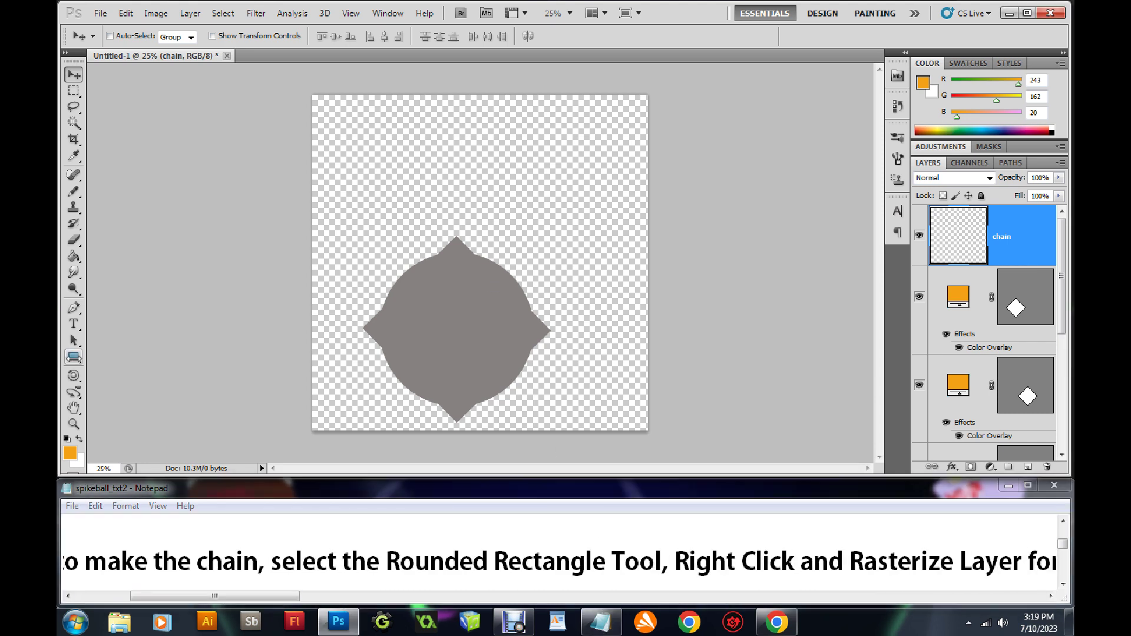
pyautogui.click(74, 356)
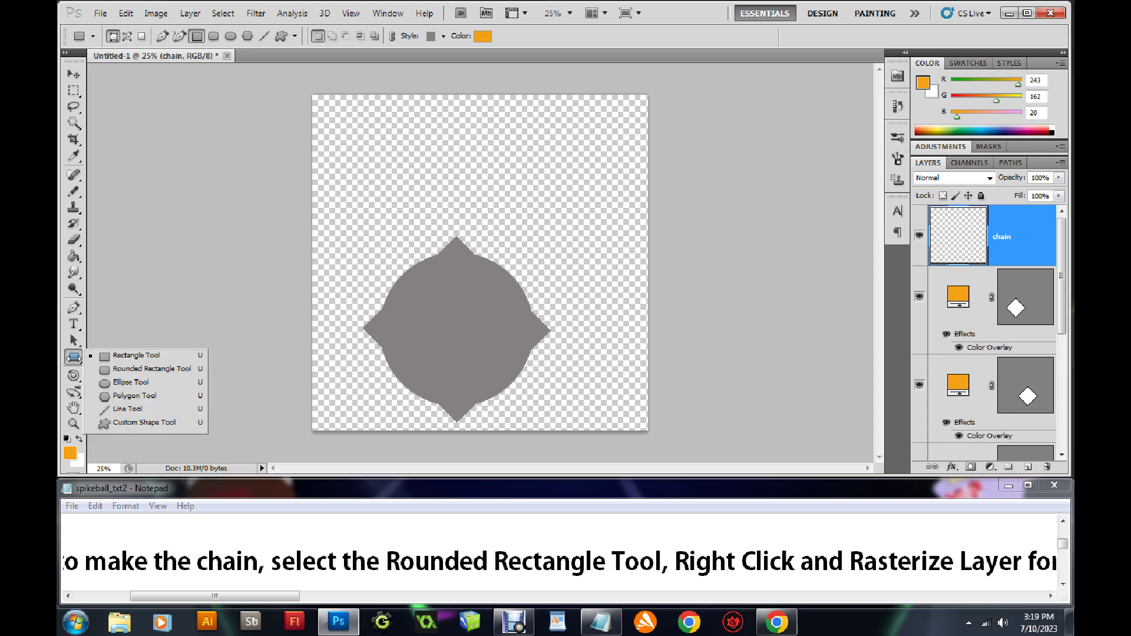
# Draw a rounded rectangle near the canvas's upper right, then rasterize its layer.
pyautogui.click(104, 369)
pyautogui.moveTo(541, 137); pyautogui.dragTo(612, 230)
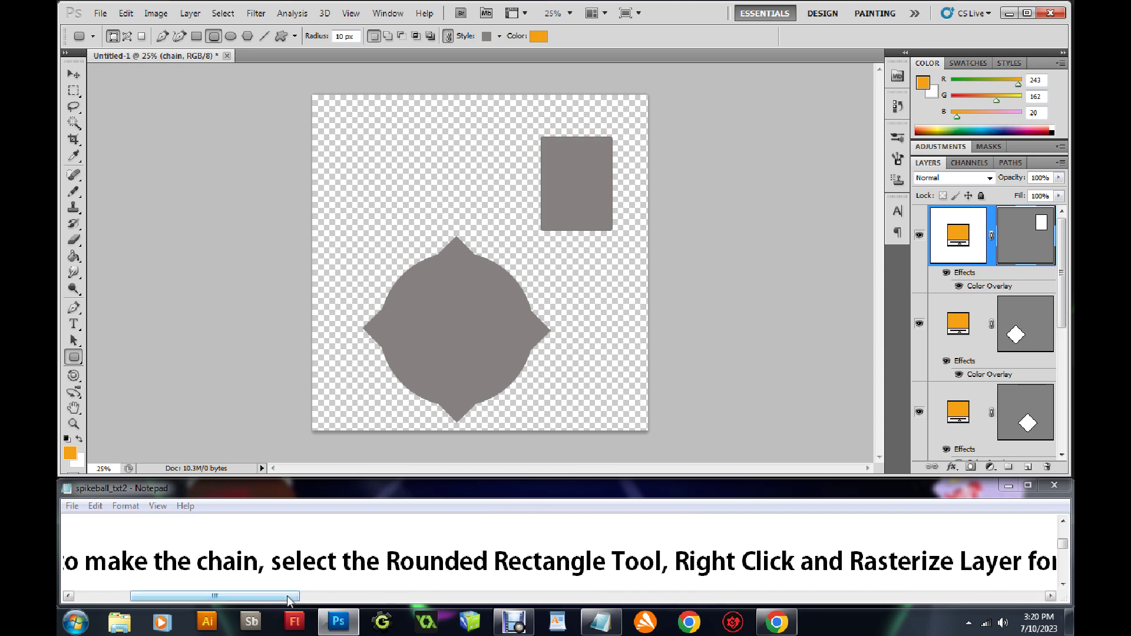
pyautogui.moveTo(291, 596); pyautogui.dragTo(447, 607)
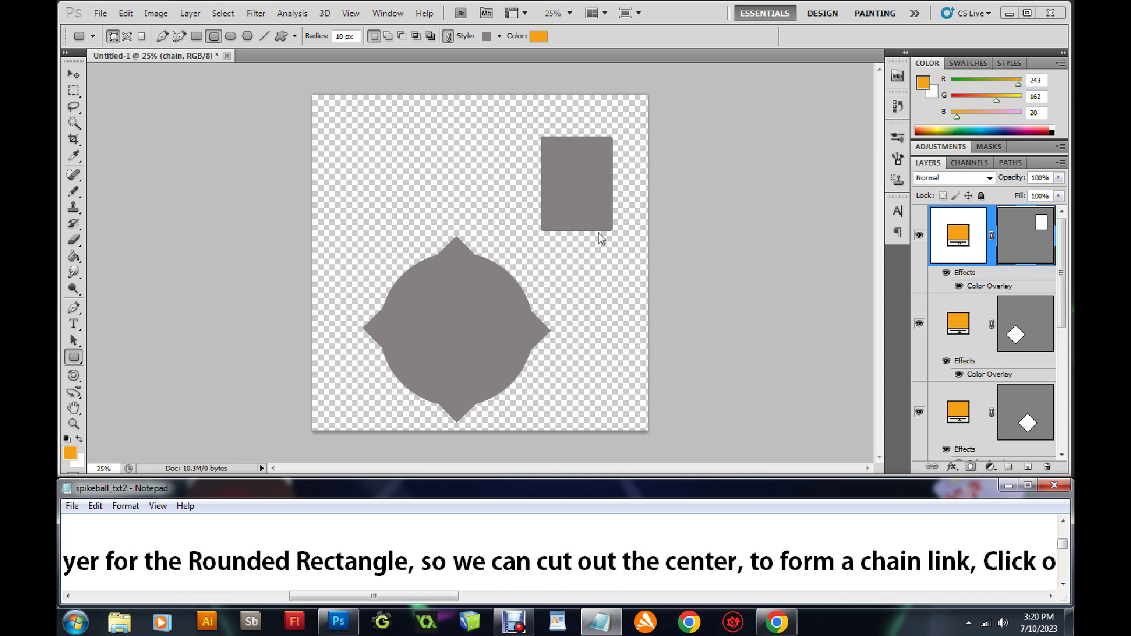
pyautogui.click(582, 194)
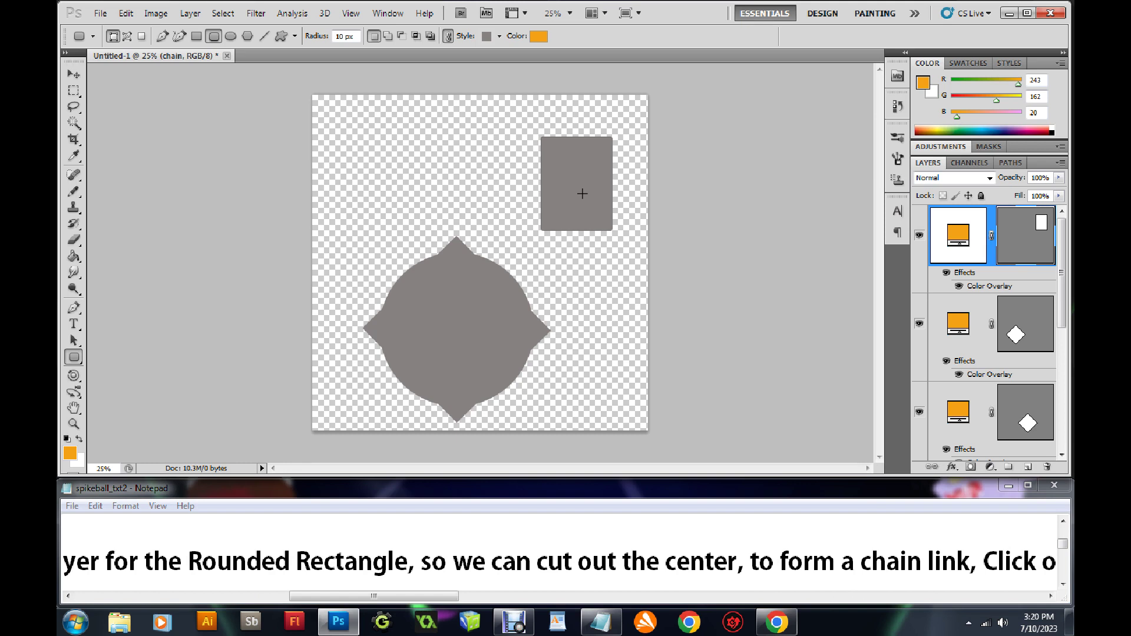
pyautogui.rightClick(582, 194)
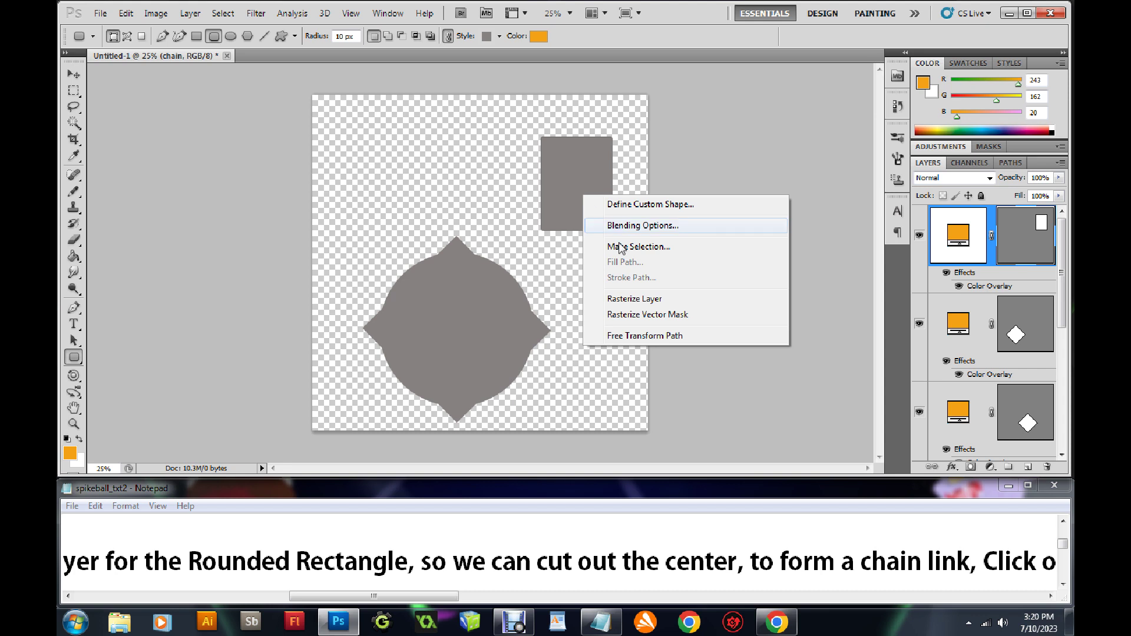
pyautogui.click(620, 299)
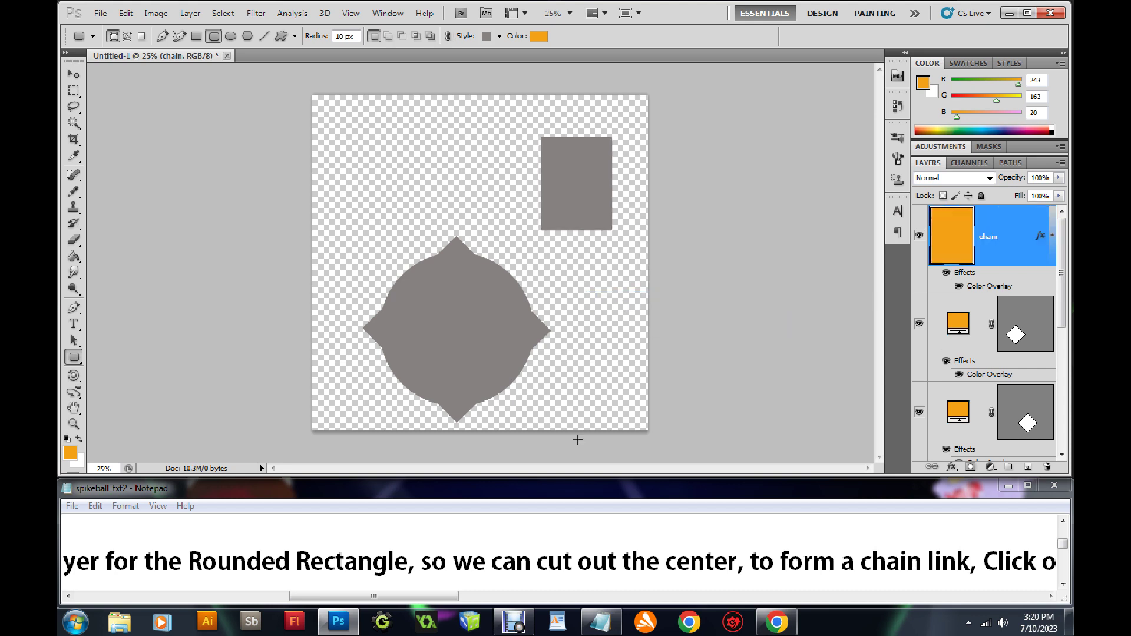
# Marquee-select the inner area of the grey rectangle.
pyautogui.moveTo(446, 600)
pyautogui.mouseDown()
pyautogui.moveTo(381, 600)
pyautogui.moveTo(603, 623)
pyautogui.mouseUp()
pyautogui.click(74, 90)
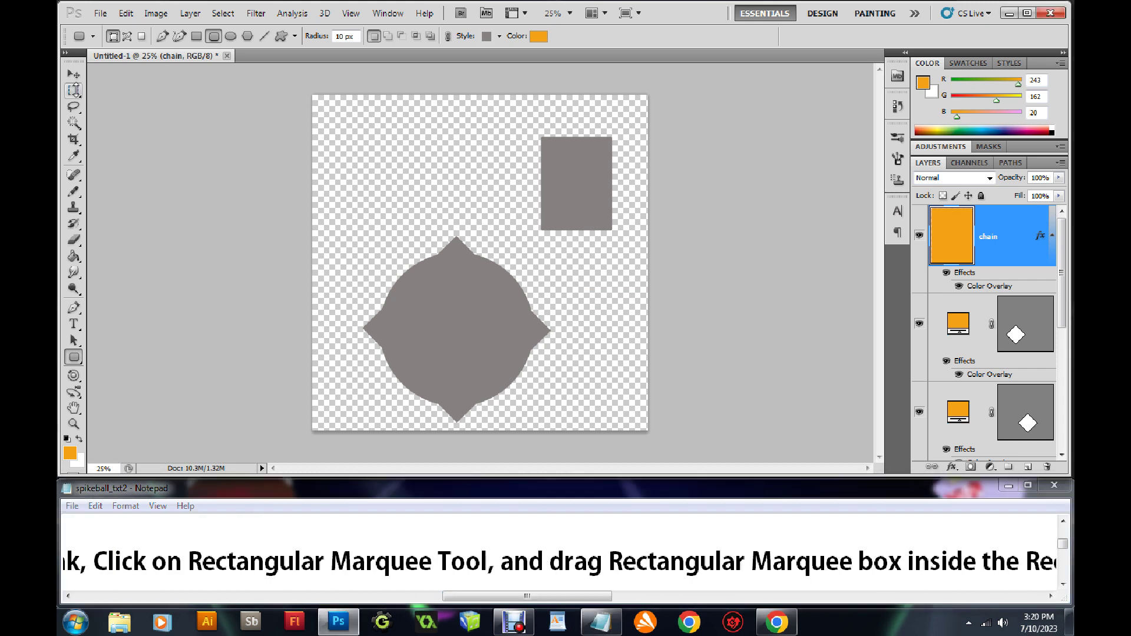
pyautogui.moveTo(73, 89); pyautogui.dragTo(109, 93)
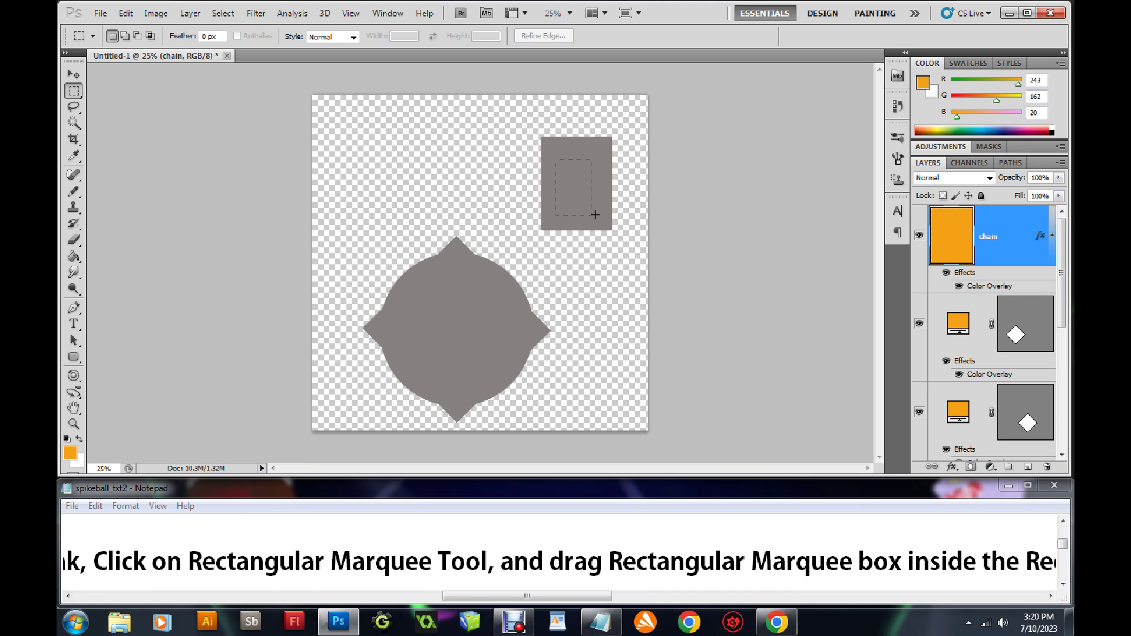
pyautogui.click(552, 149)
pyautogui.moveTo(592, 208); pyautogui.dragTo(600, 216)
# Delete the selected centre to leave a hollow link frame, then deselect.
pyautogui.moveTo(546, 596); pyautogui.dragTo(693, 618)
pyautogui.click(570, 177)
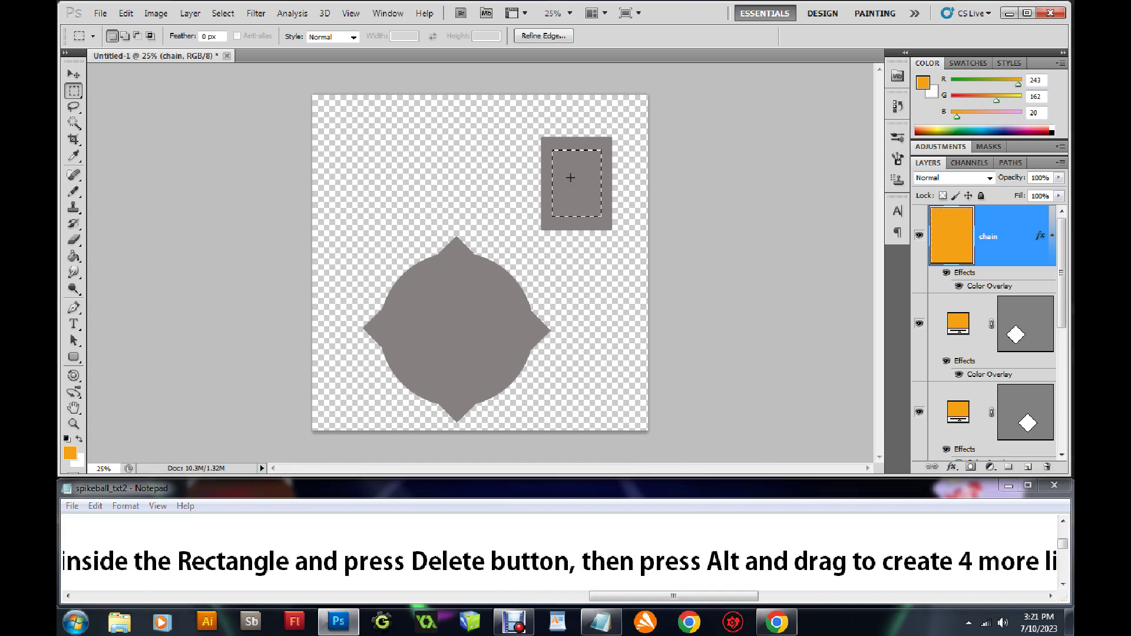
pyautogui.press('Delete')
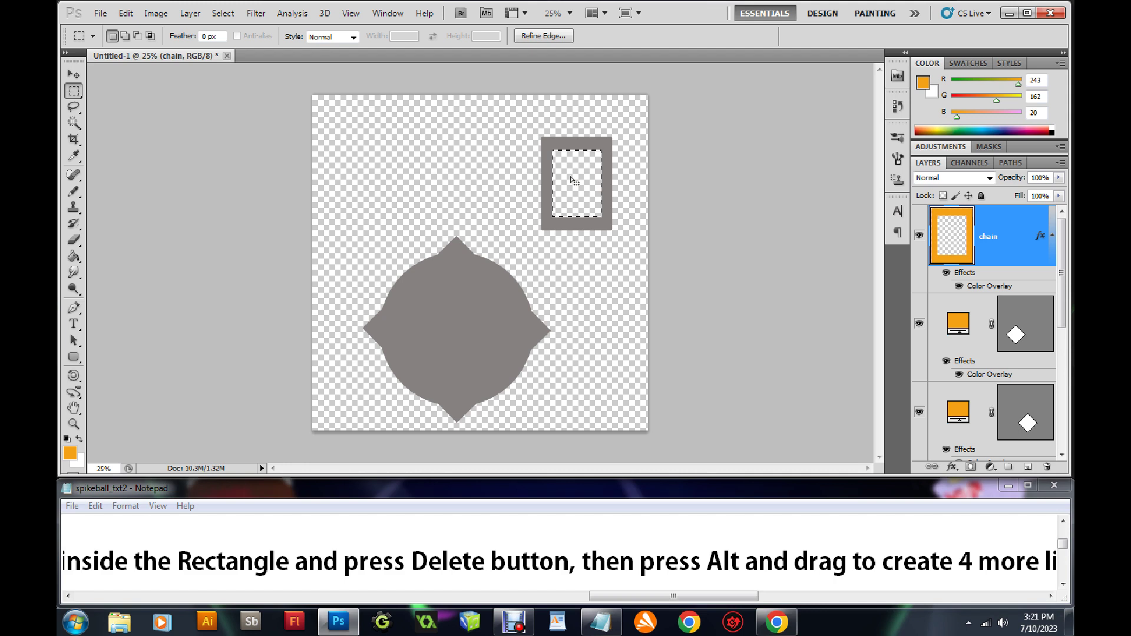
pyautogui.moveTo(645, 597); pyautogui.dragTo(696, 610)
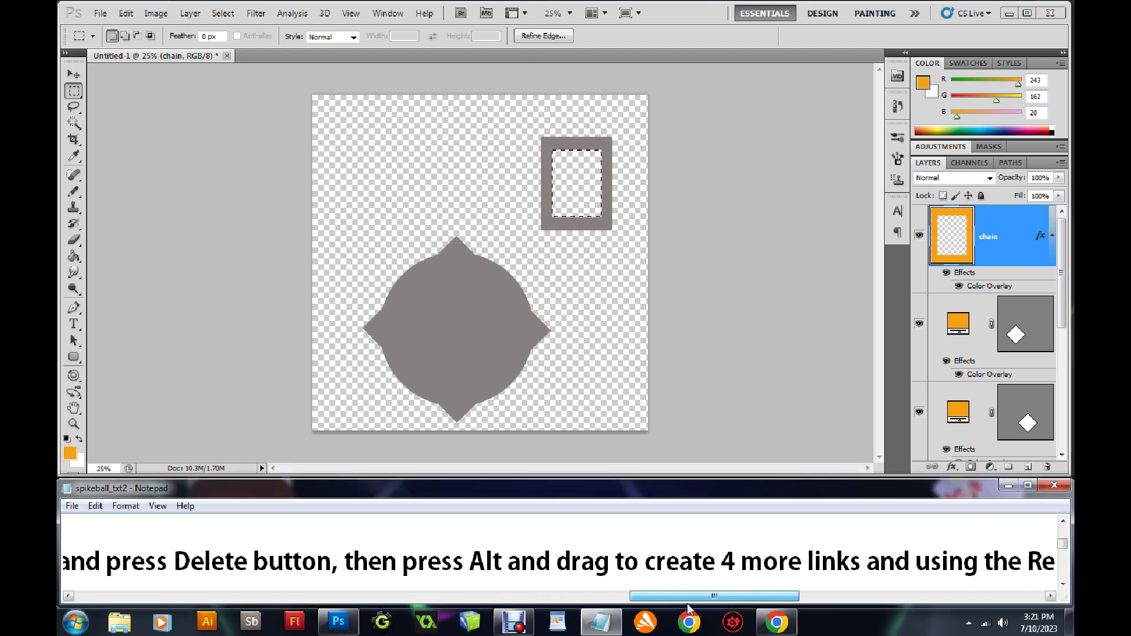
pyautogui.moveTo(697, 610)
pyautogui.mouseDown()
pyautogui.moveTo(758, 615)
pyautogui.moveTo(692, 620)
pyautogui.mouseUp()
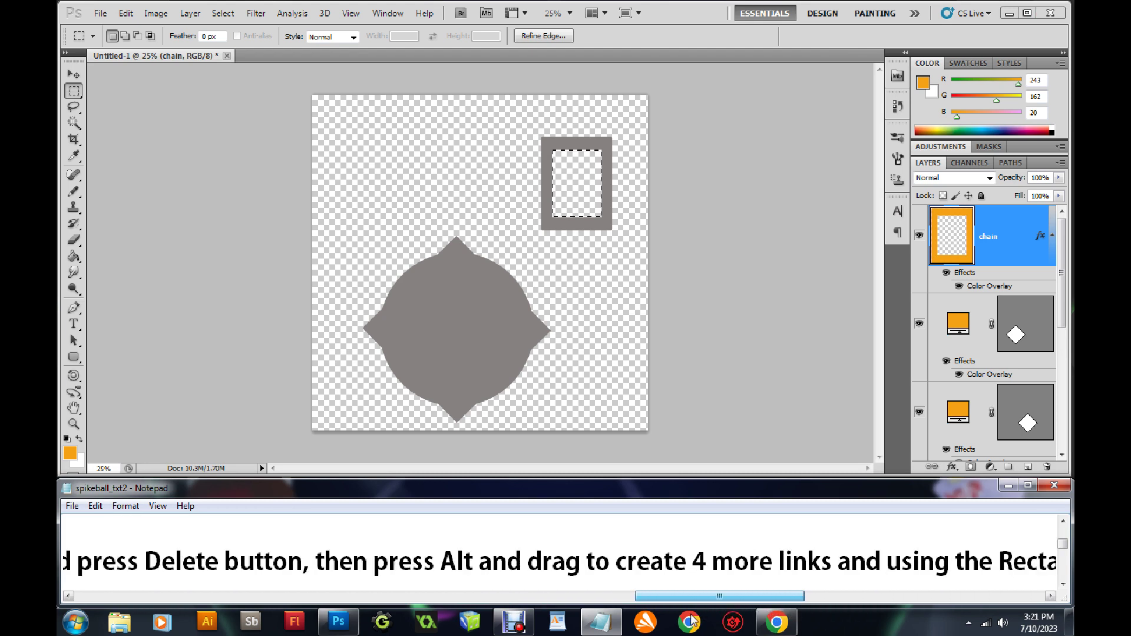
pyautogui.hotkey('ctrl', 'd')
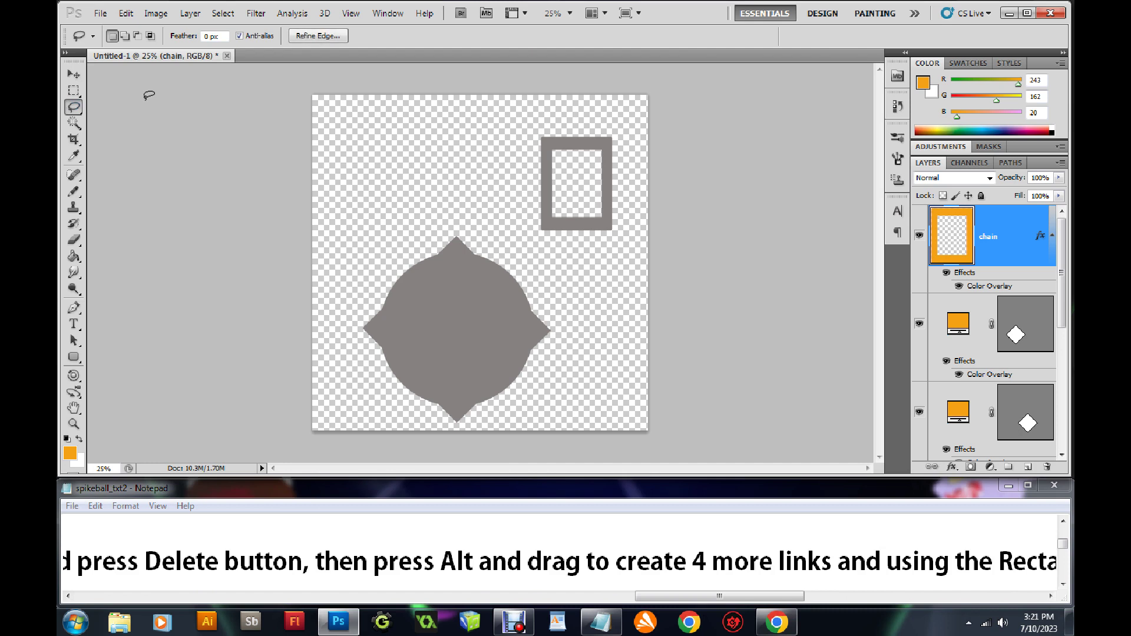
pyautogui.click(75, 74)
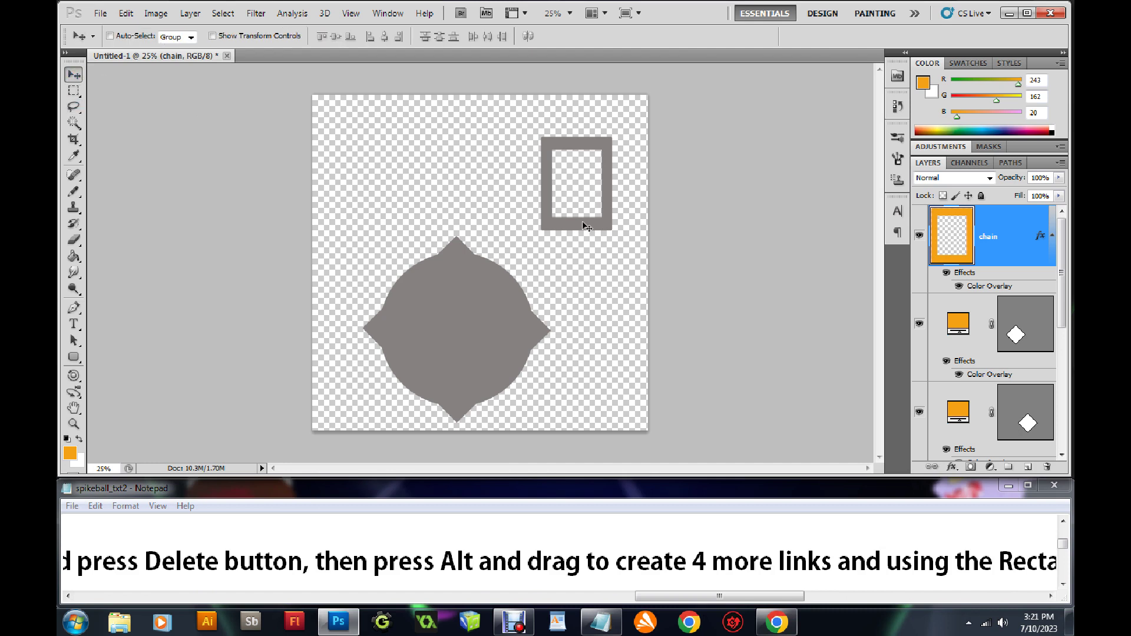
# Alt-drag copies of the link below, top-left and left of the spiked ball.
pyautogui.moveTo(585, 226); pyautogui.dragTo(601, 342)
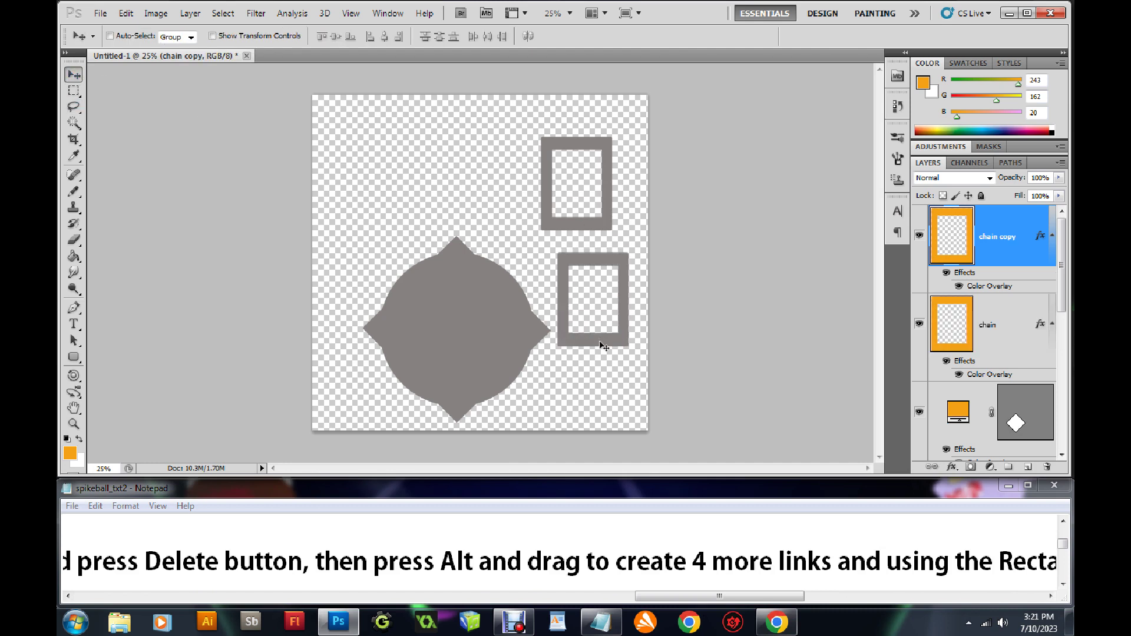
pyautogui.moveTo(532, 319)
pyautogui.mouseDown()
pyautogui.moveTo(376, 197)
pyautogui.moveTo(368, 303)
pyautogui.mouseUp()
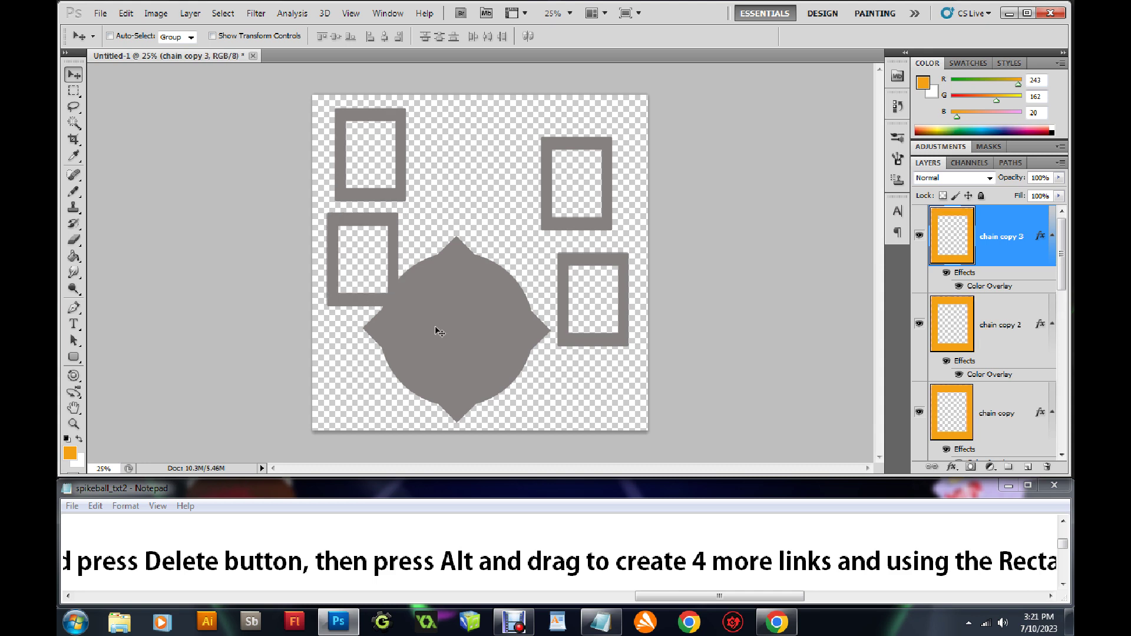
pyautogui.moveTo(676, 597); pyautogui.dragTo(780, 614)
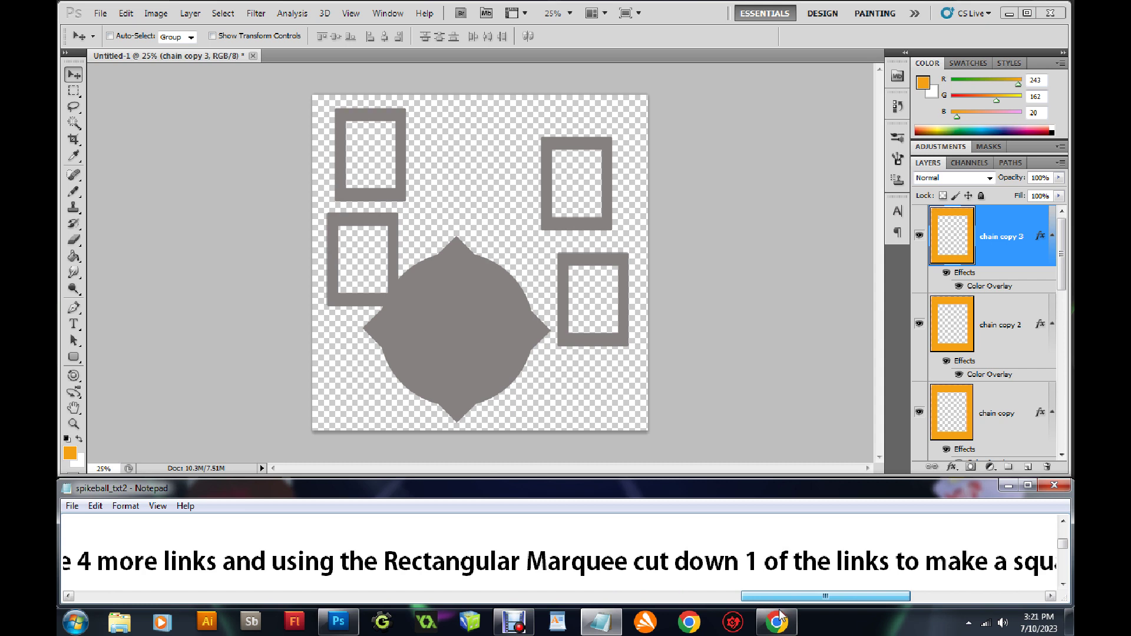
pyautogui.moveTo(779, 618); pyautogui.dragTo(783, 615)
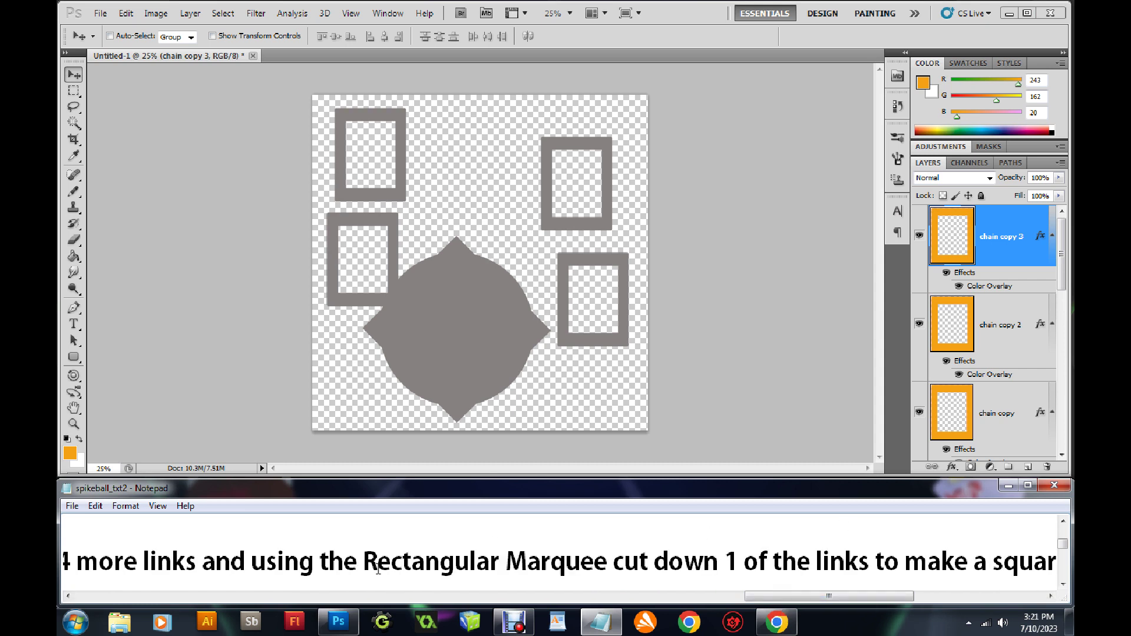
pyautogui.click(73, 91)
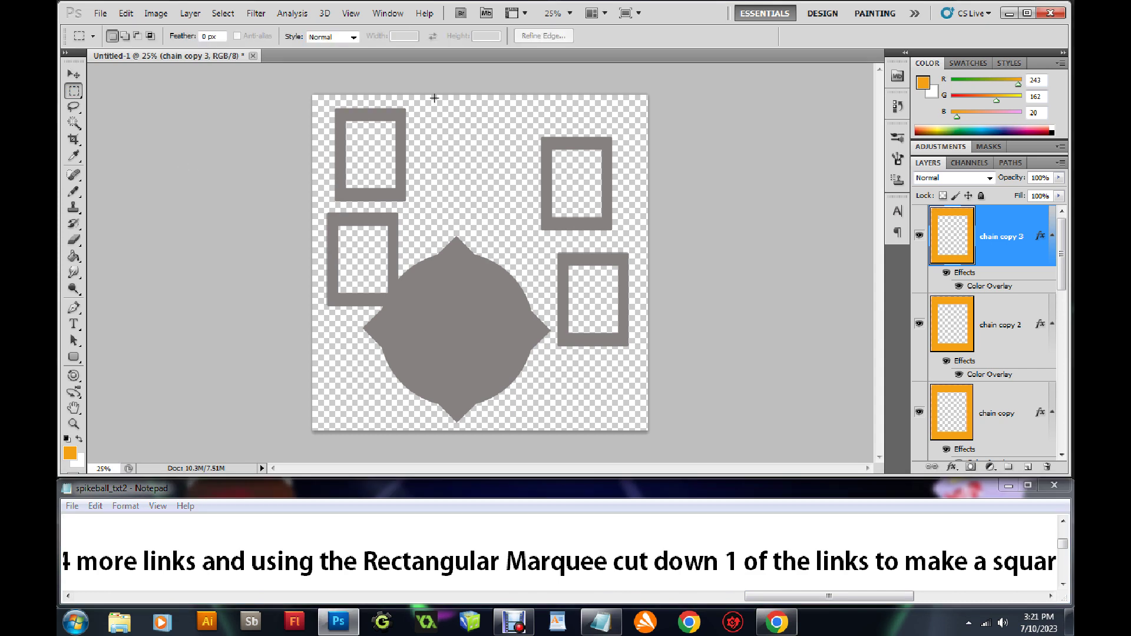
# Undo an accidental delete of part of a link and clear the selection.
pyautogui.moveTo(373, 217); pyautogui.dragTo(344, 221)
pyautogui.moveTo(344, 221); pyautogui.dragTo(345, 221)
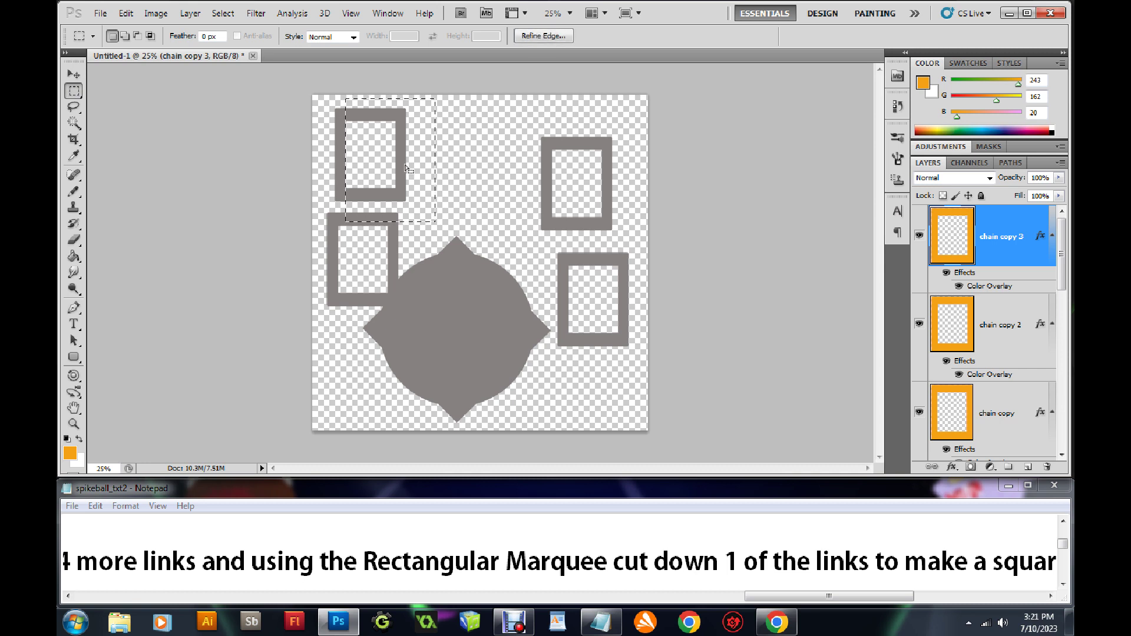
pyautogui.press('Delete')
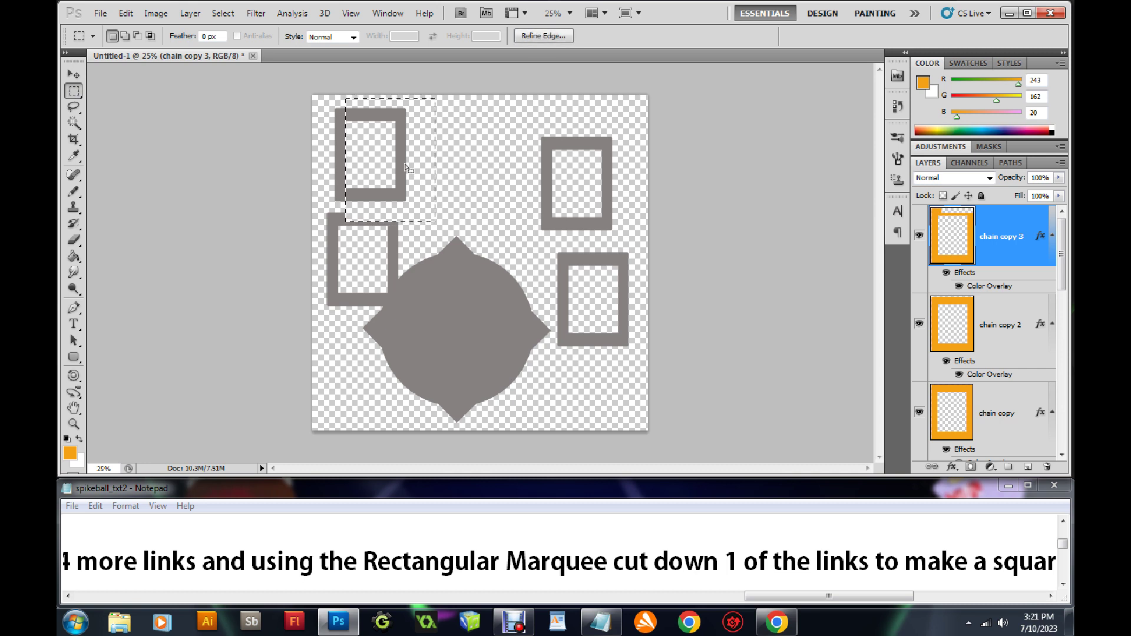
pyautogui.click(125, 13)
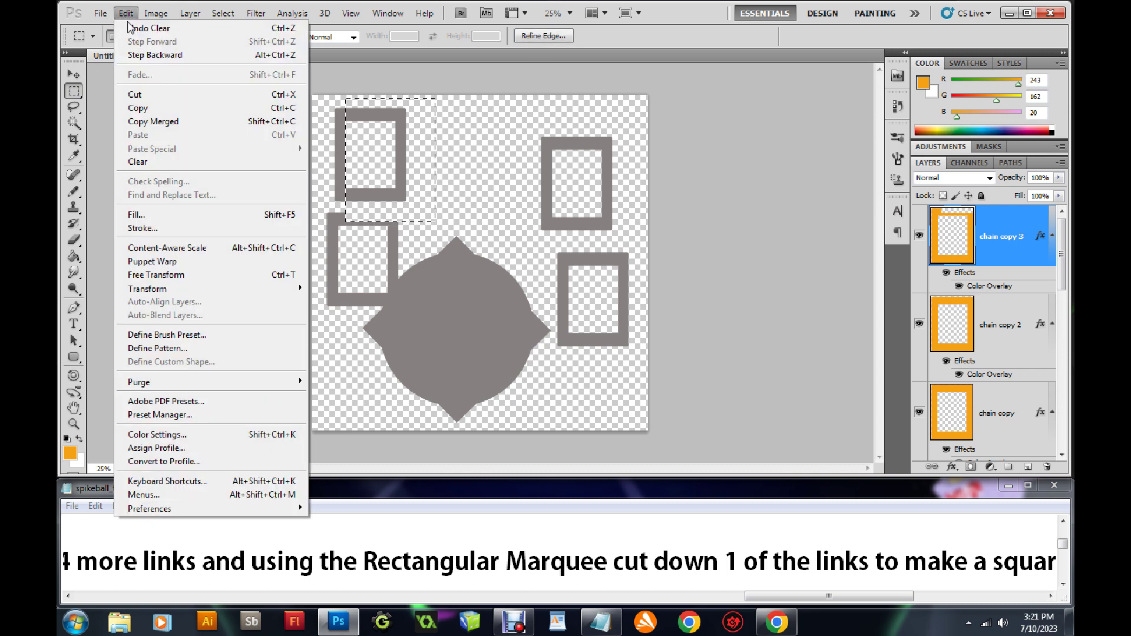
pyautogui.hotkey('ctrl', 'd')
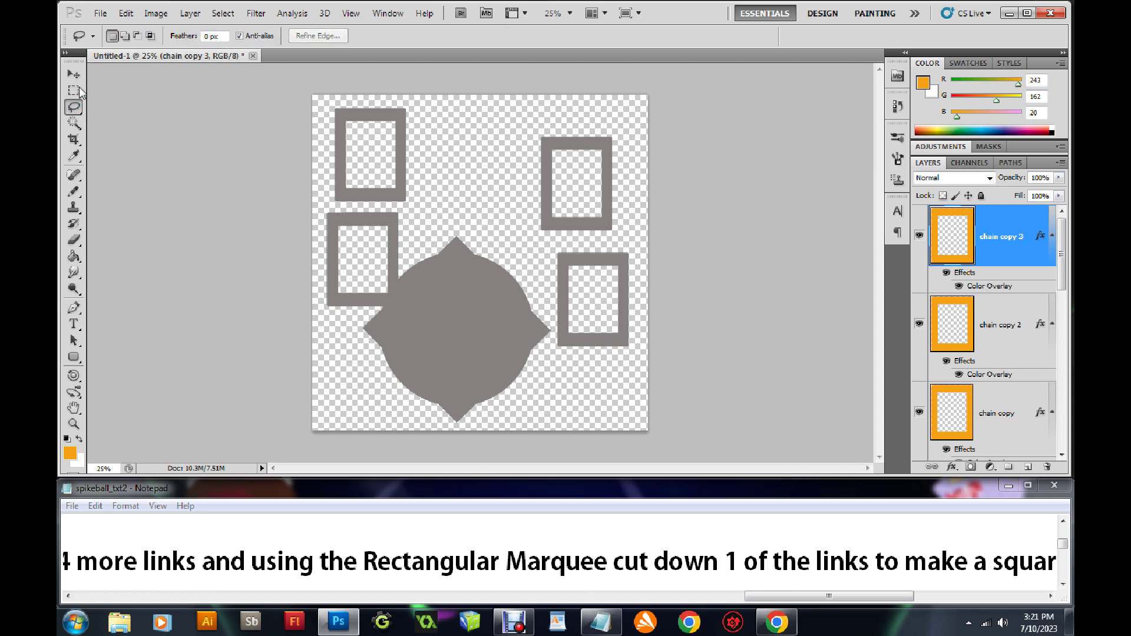
# Move the chain copy 2 link right and delete all but its left vertical bar.
pyautogui.click(74, 74)
pyautogui.rightClick(384, 115)
pyautogui.click(395, 119)
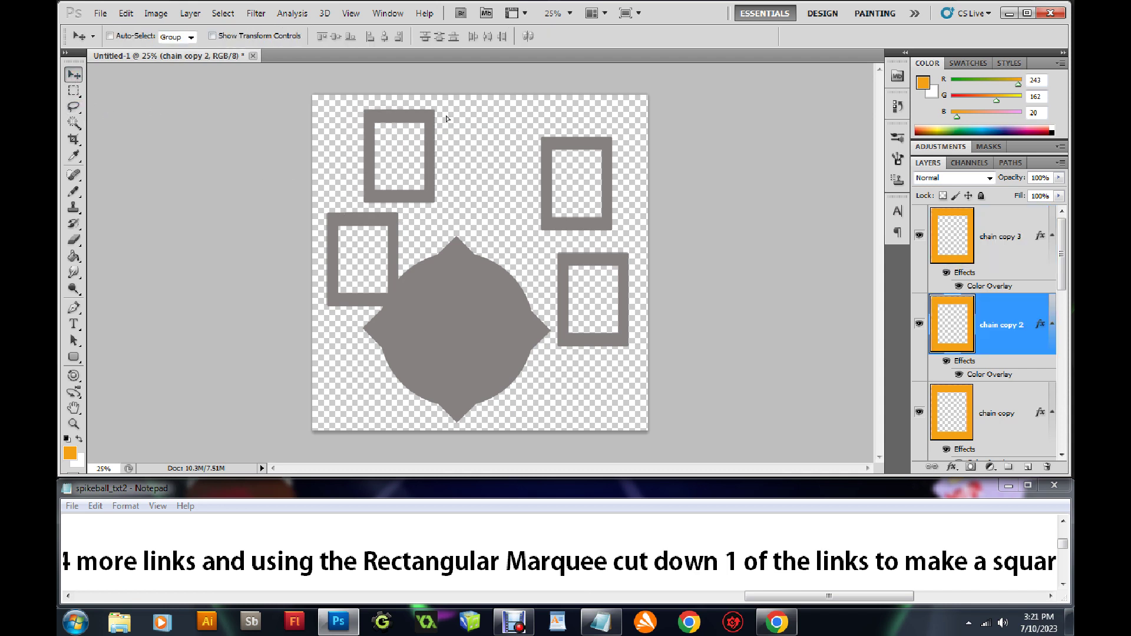
pyautogui.moveTo(389, 118); pyautogui.dragTo(461, 120)
pyautogui.click(73, 91)
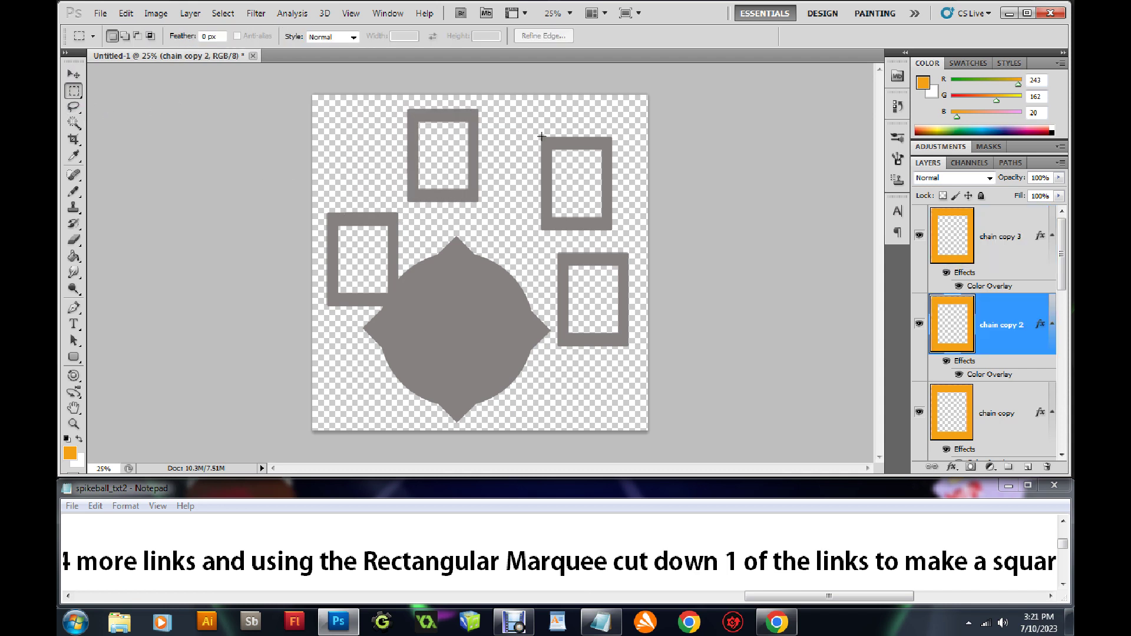
pyautogui.moveTo(423, 215); pyautogui.dragTo(417, 218)
pyautogui.press('Delete')
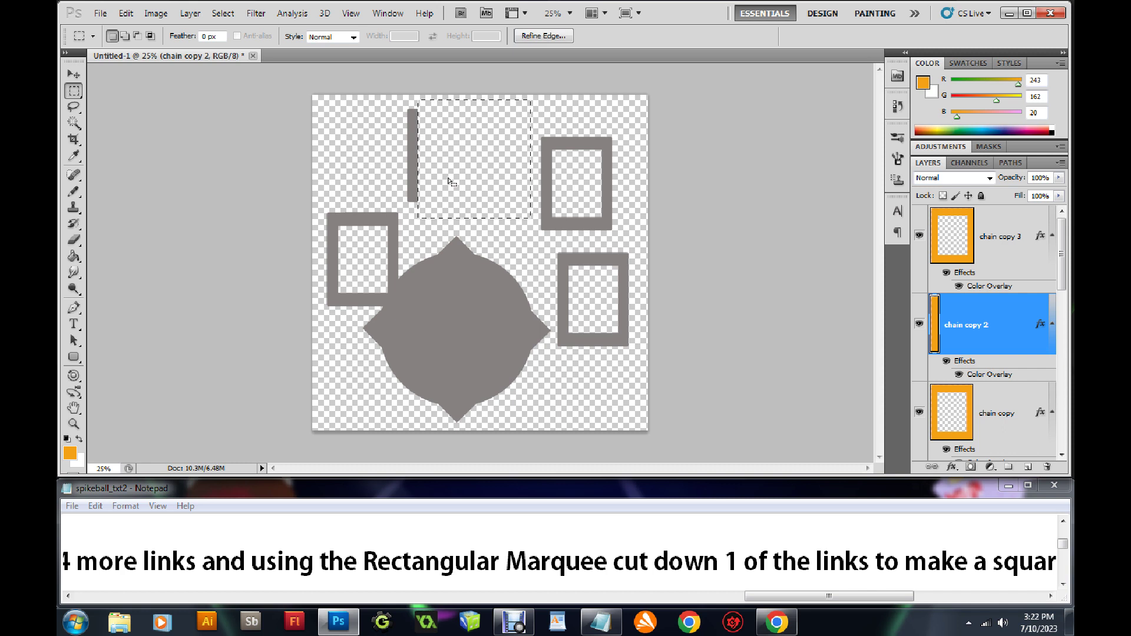
pyautogui.hotkey('ctrl', 'd')
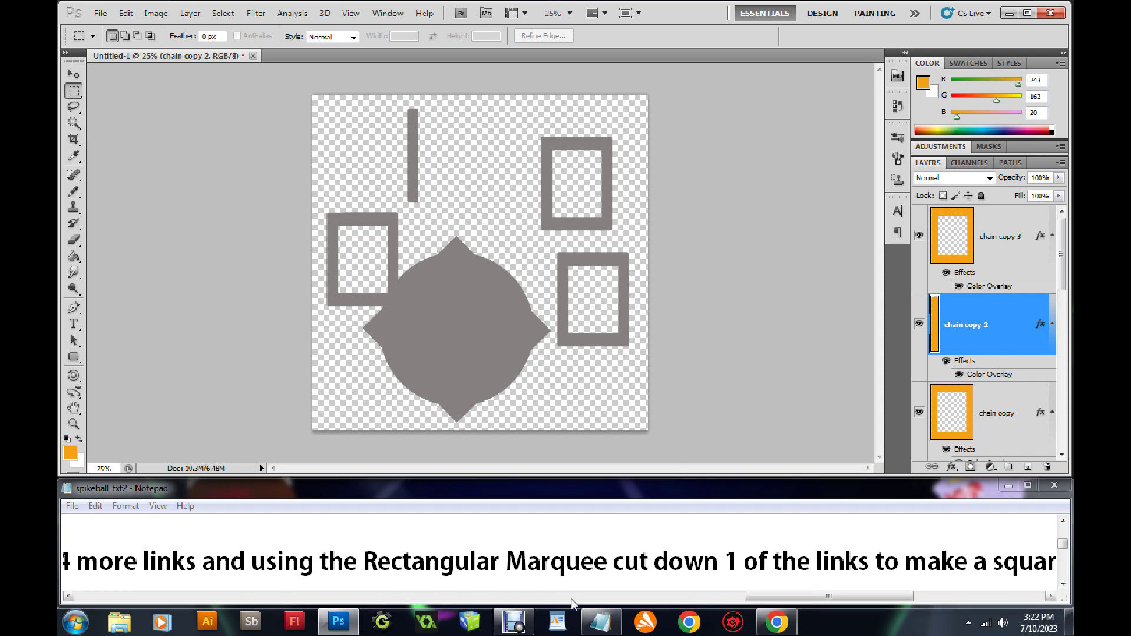
# Append a note: right-click an object to choose it rather than finding it in Layers.
pyautogui.moveTo(765, 595); pyautogui.dragTo(820, 603)
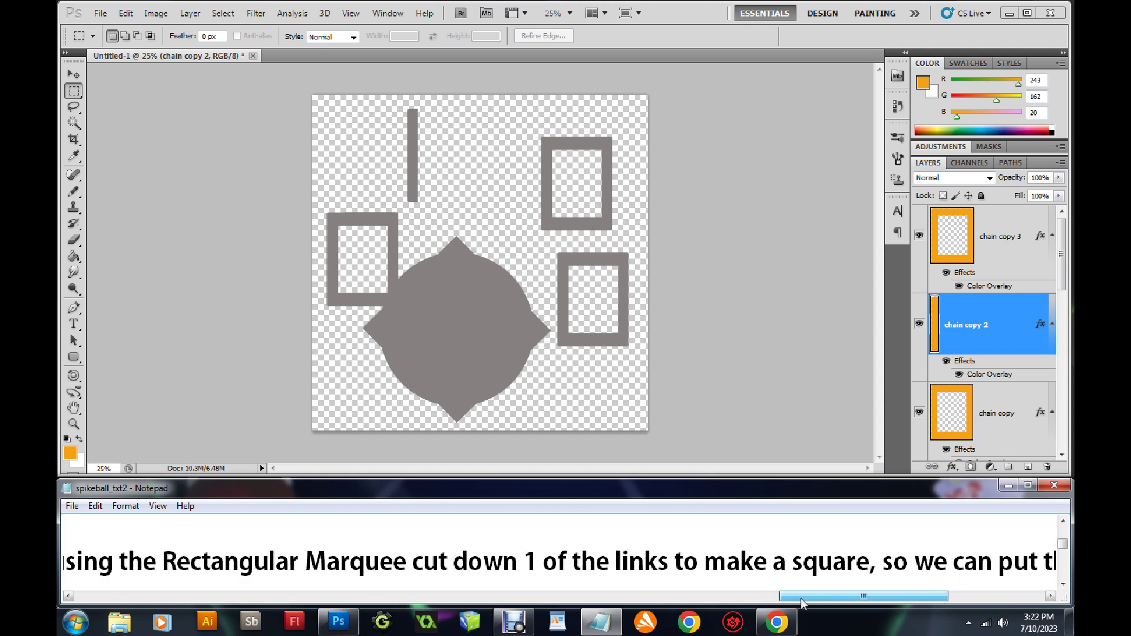
pyautogui.moveTo(819, 602); pyautogui.dragTo(897, 605)
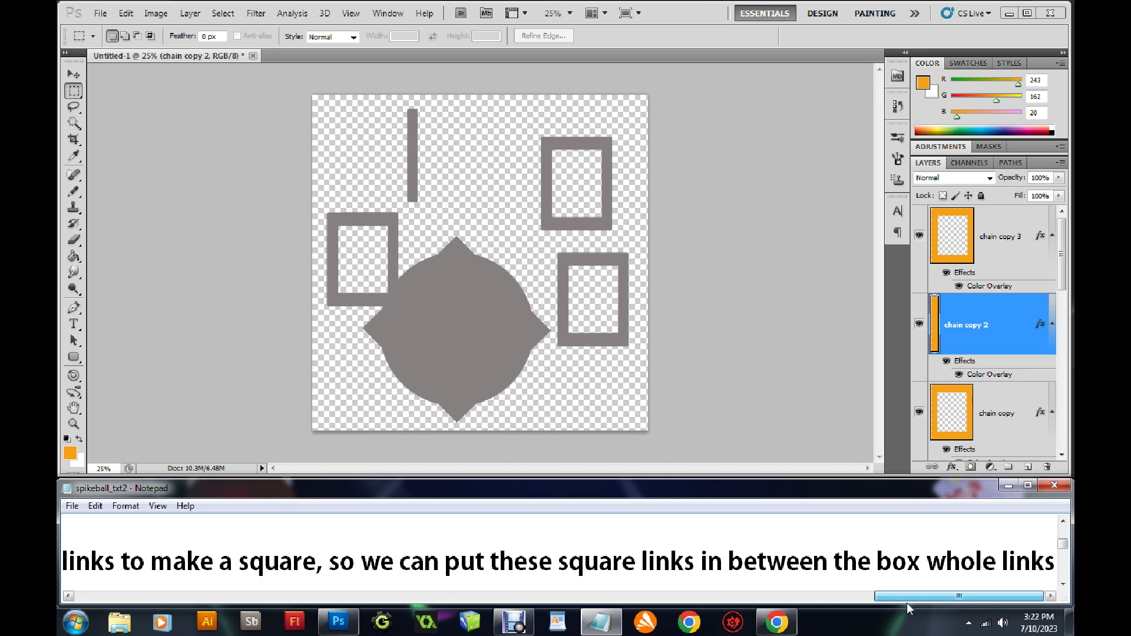
pyautogui.click(1054, 568)
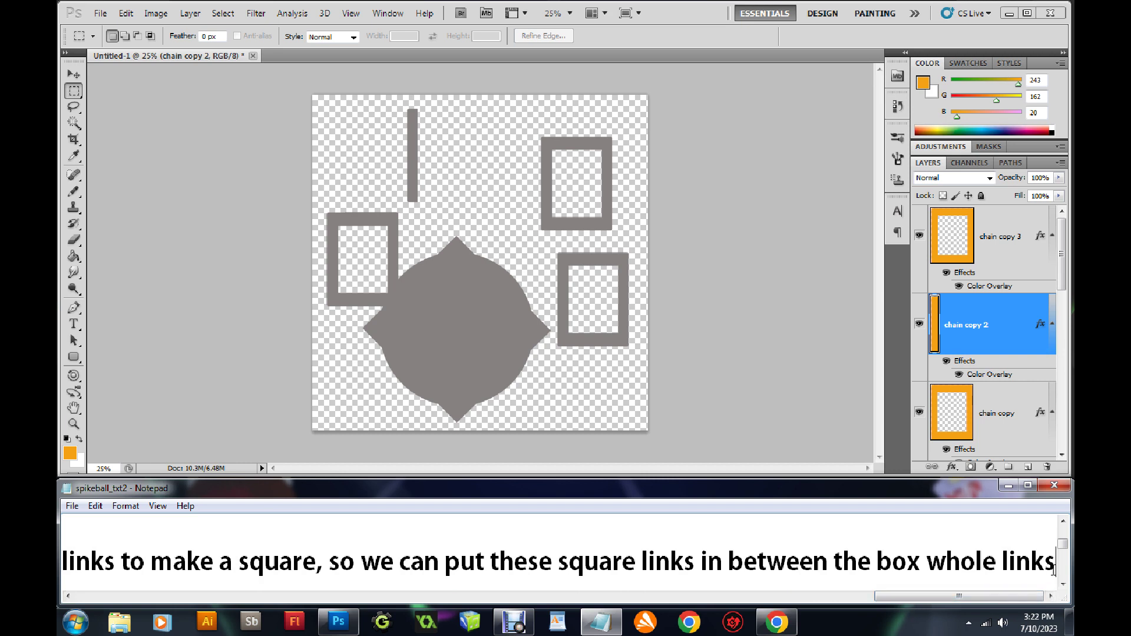
pyautogui.write(', Note ')
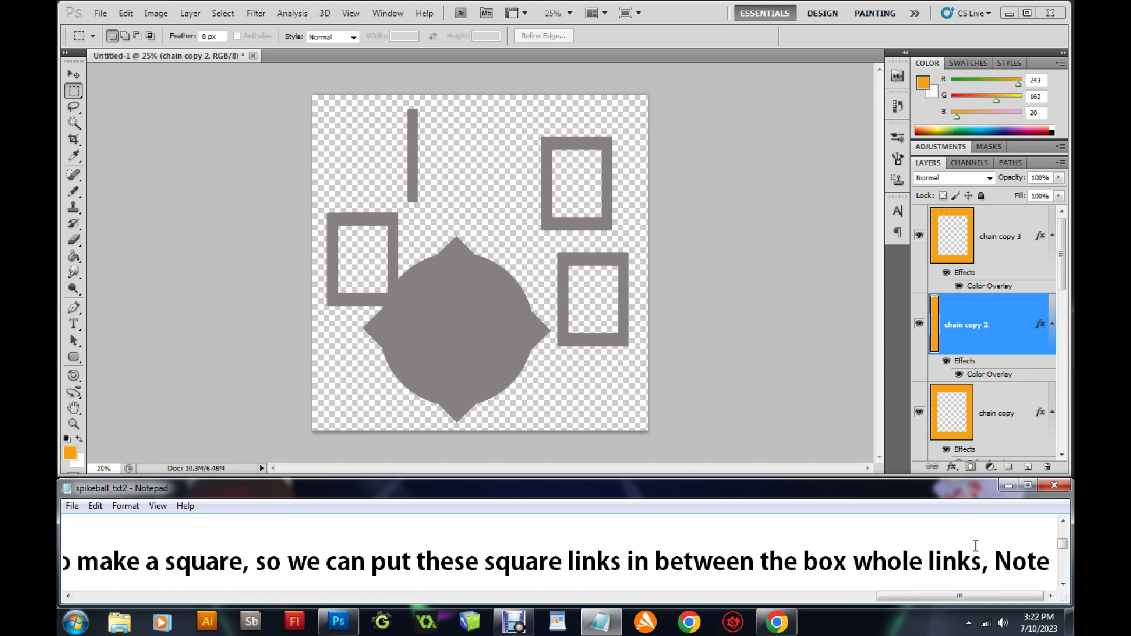
pyautogui.write(', ')
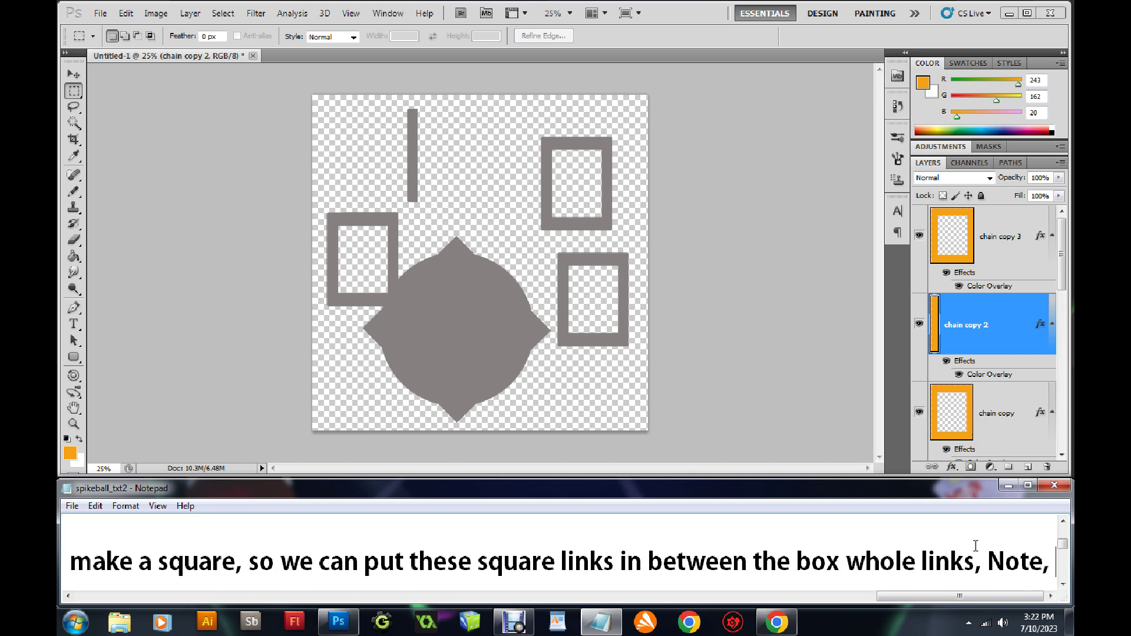
pyautogui.write('right c')
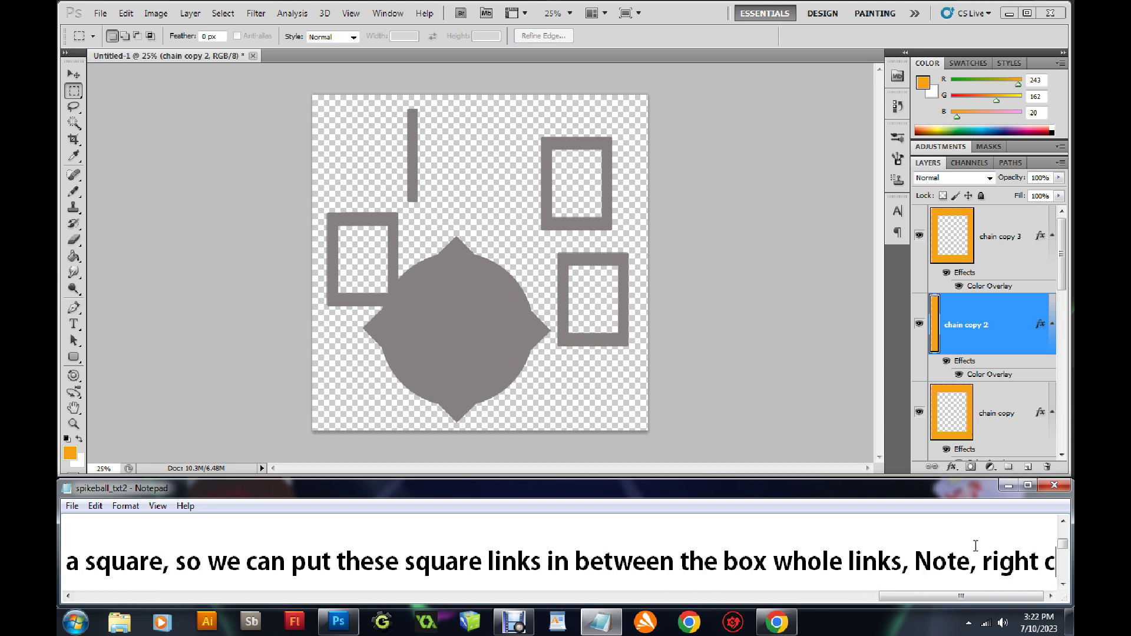
pyautogui.press('BackSpace')
pyautogui.press('BackSpace')
pyautogui.press('BackSpace')
pyautogui.press('BackSpace')
pyautogui.press('BackSpace')
pyautogui.press('BackSpace')
pyautogui.press('BackSpace')
pyautogui.write('Right Click on ')
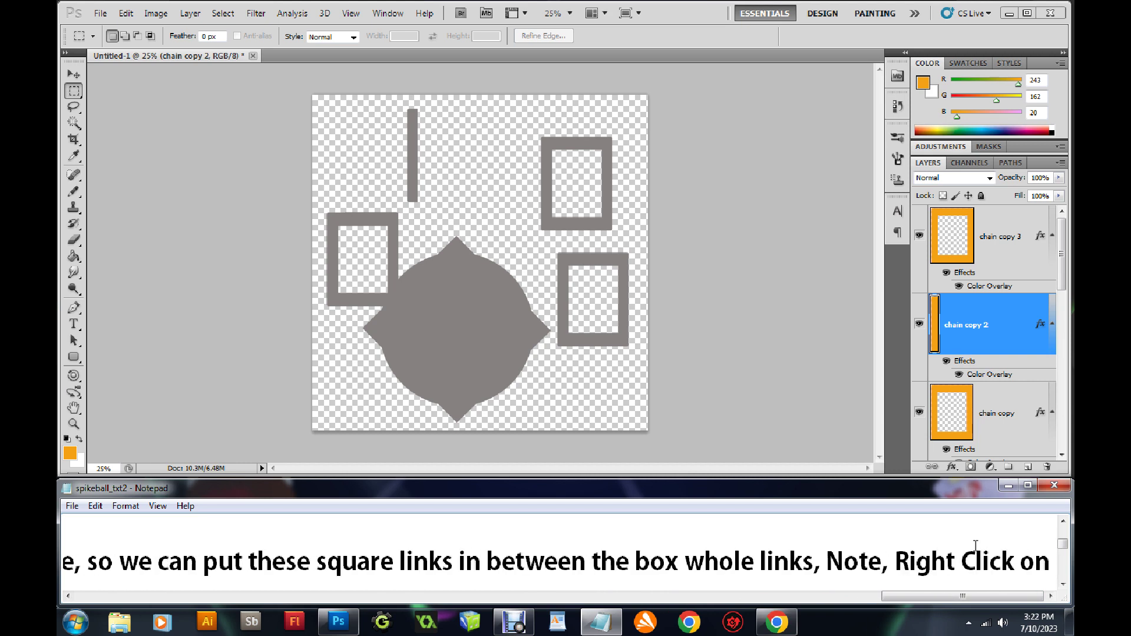
pyautogui.write('one of the objects')
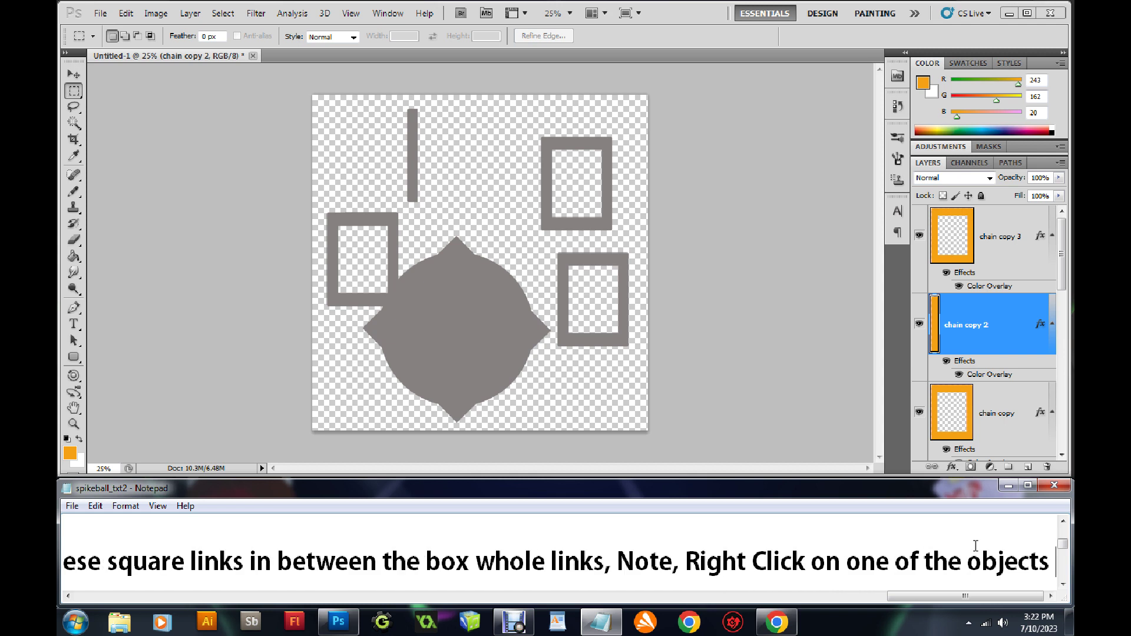
pyautogui.write('to choose the object')
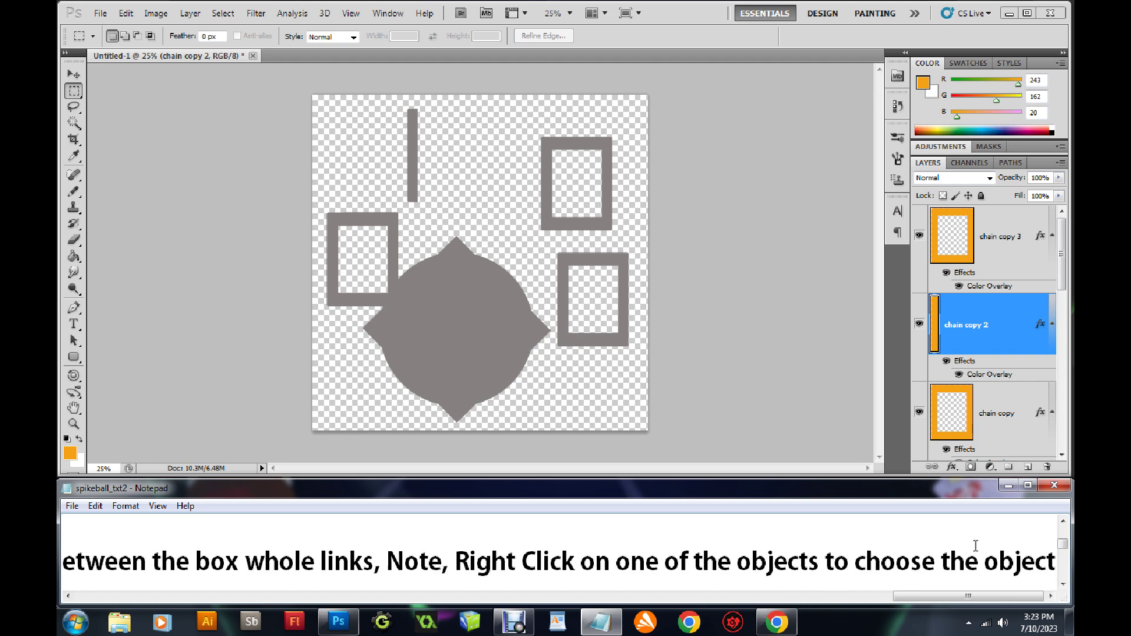
pyautogui.write(', rather then trying')
pyautogui.press('BackSpace')
pyautogui.write('ng to find it')
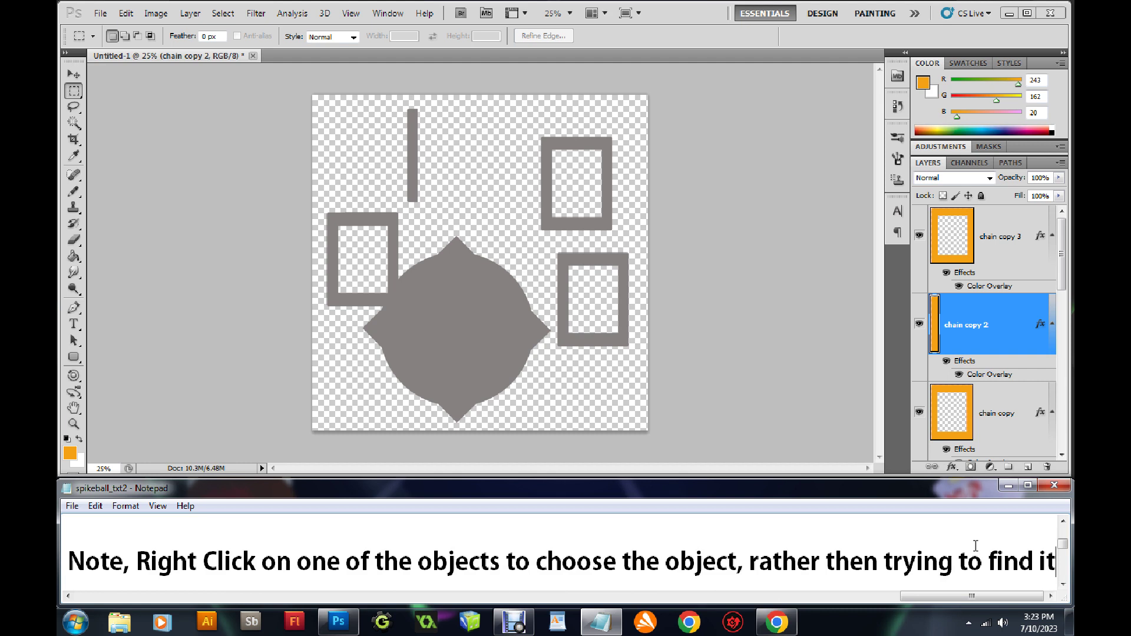
pyautogui.write(' in Lyaer')
pyautogui.press('BackSpace')
pyautogui.press('BackSpace')
pyautogui.press('BackSpace')
pyautogui.press('BackSpace')
pyautogui.write('ayer')
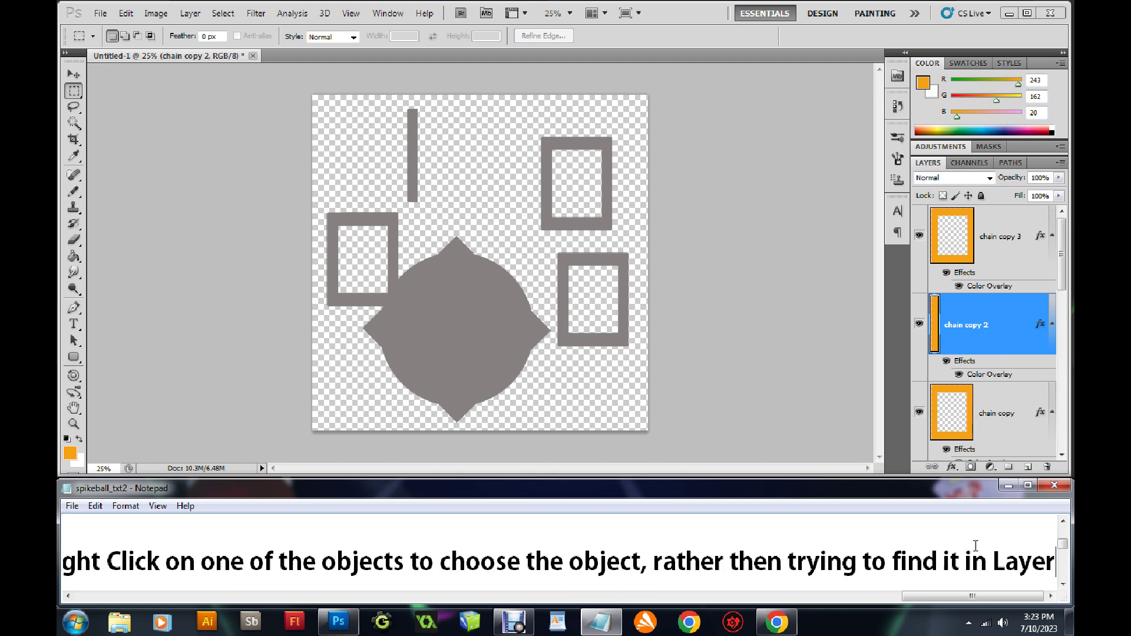
pyautogui.write('s')
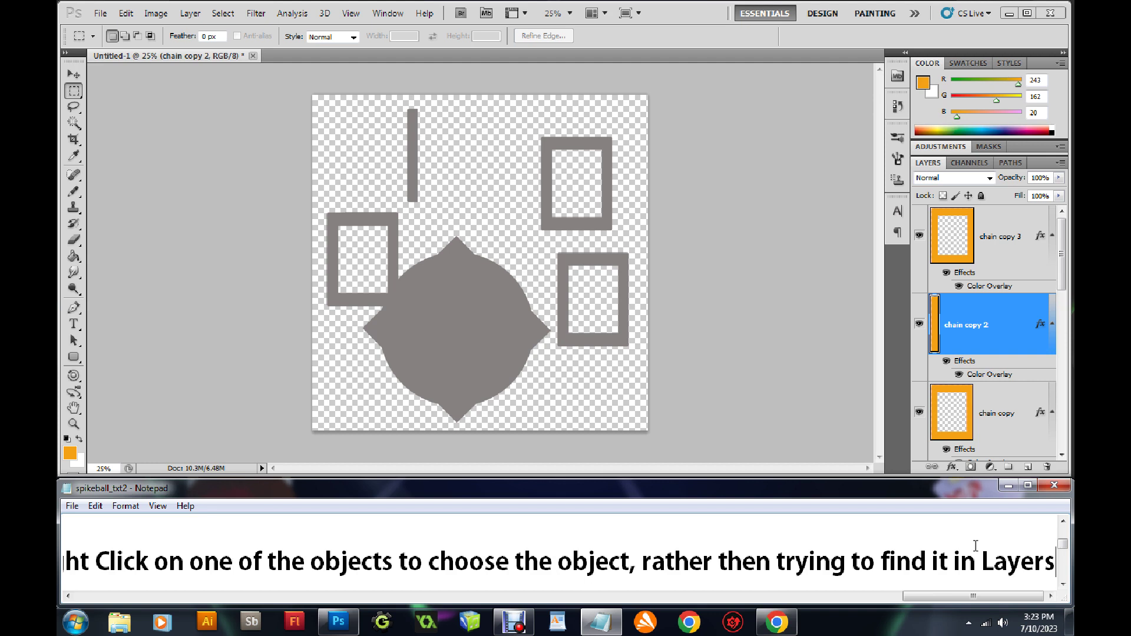
# Select the Move Tool and add the note 'Move Tool need to be chosen to do this first'.
pyautogui.rightClick(571, 225)
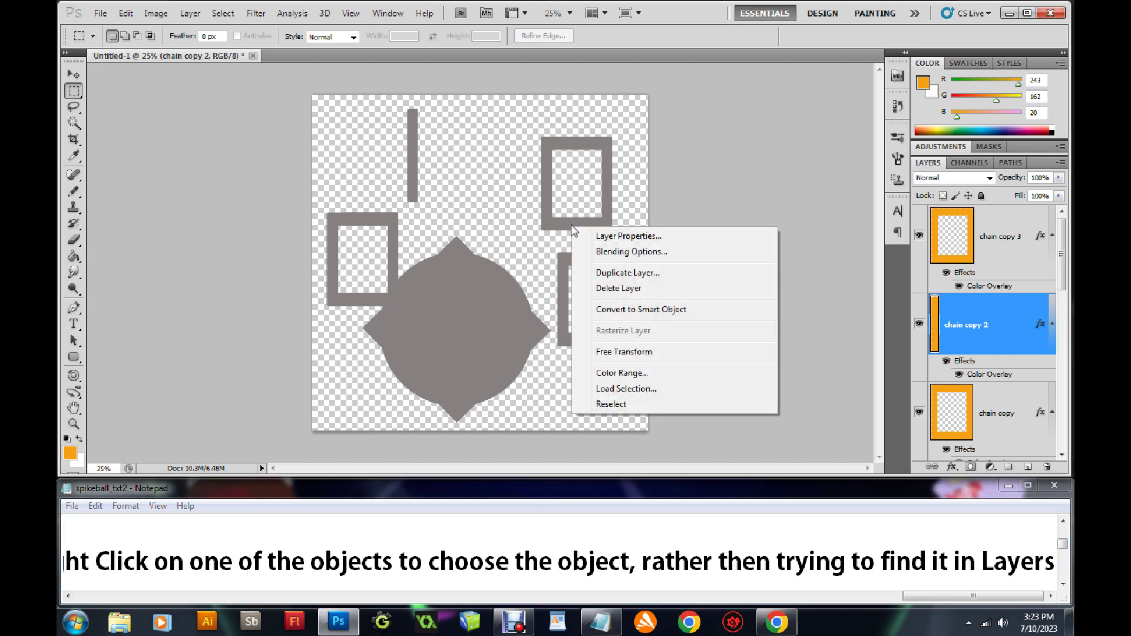
pyautogui.click(75, 74)
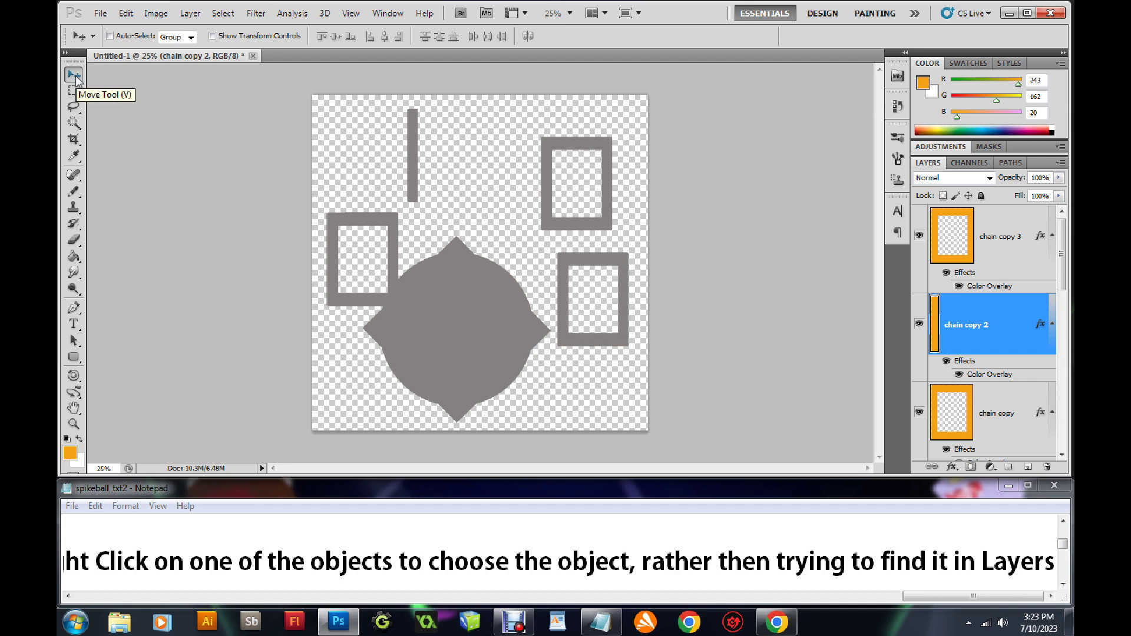
pyautogui.click(1037, 581)
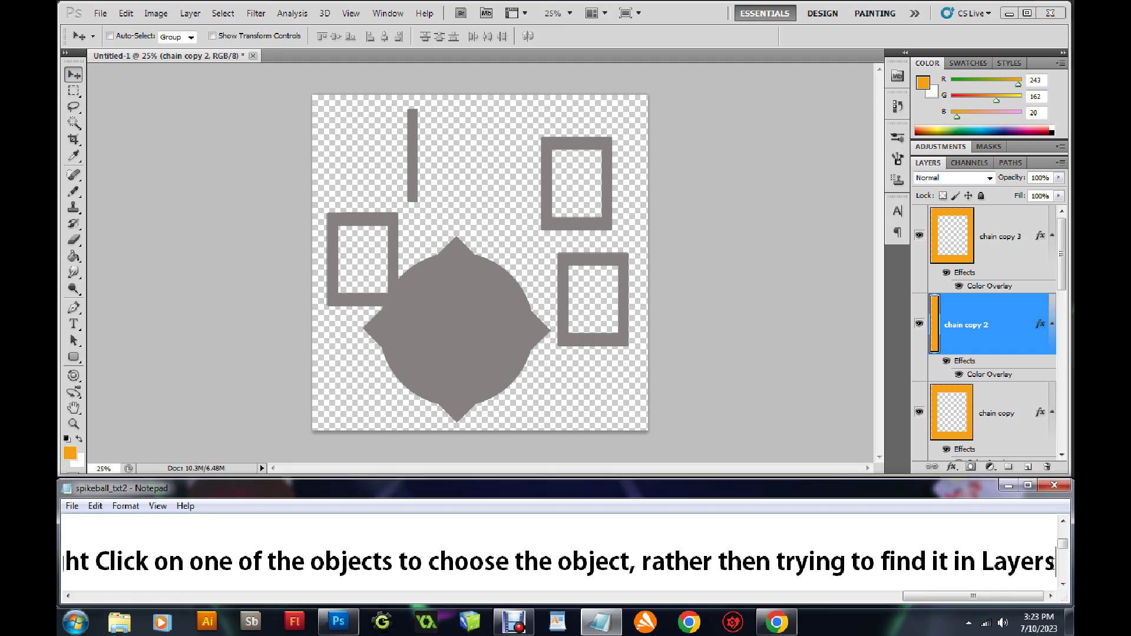
pyautogui.write(', Move Tool need to be')
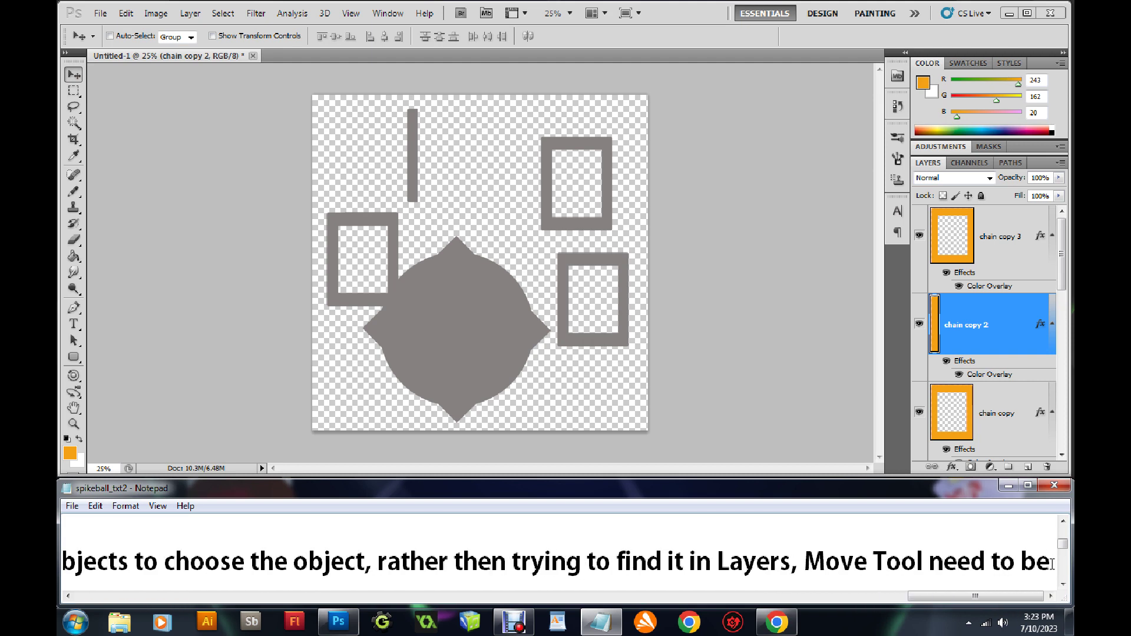
pyautogui.write(' cho')
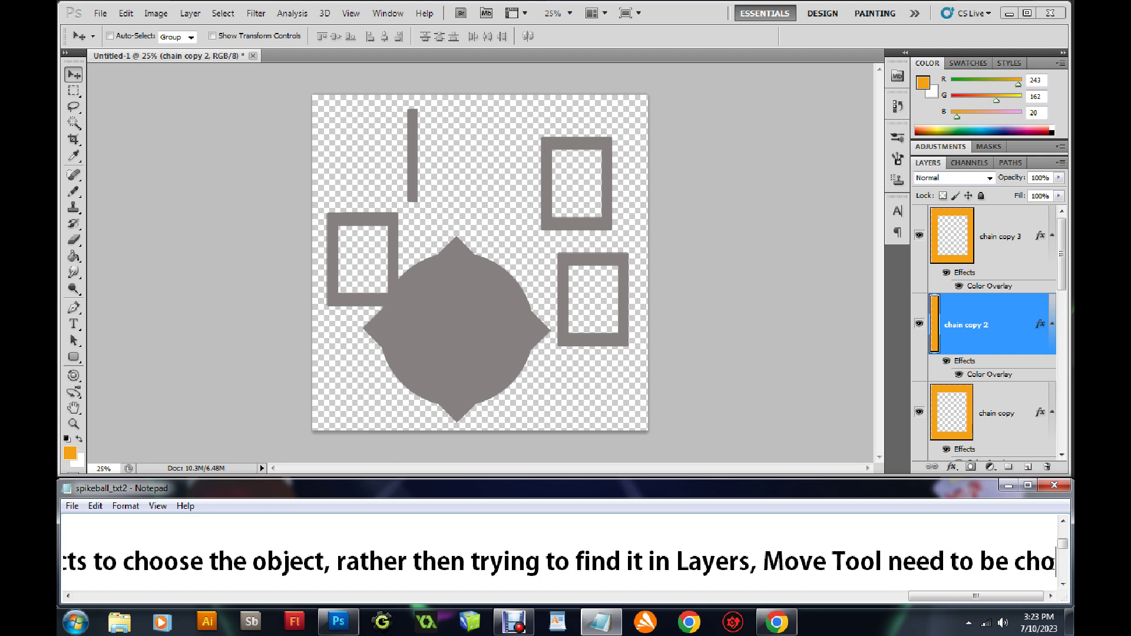
pyautogui.write('sen ')
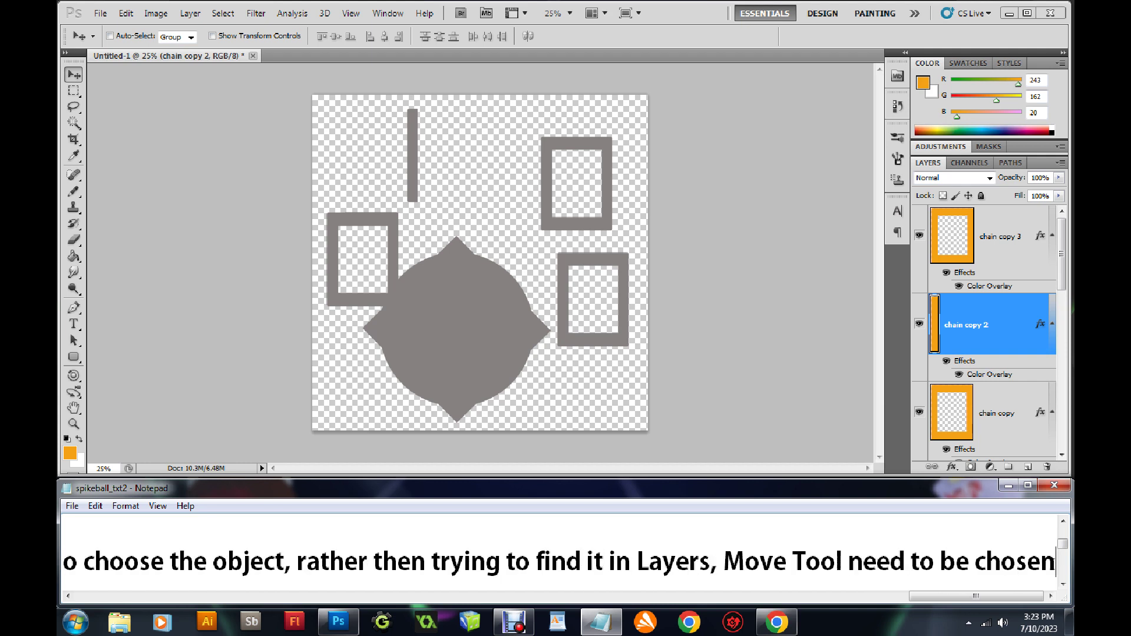
pyautogui.write('to do this')
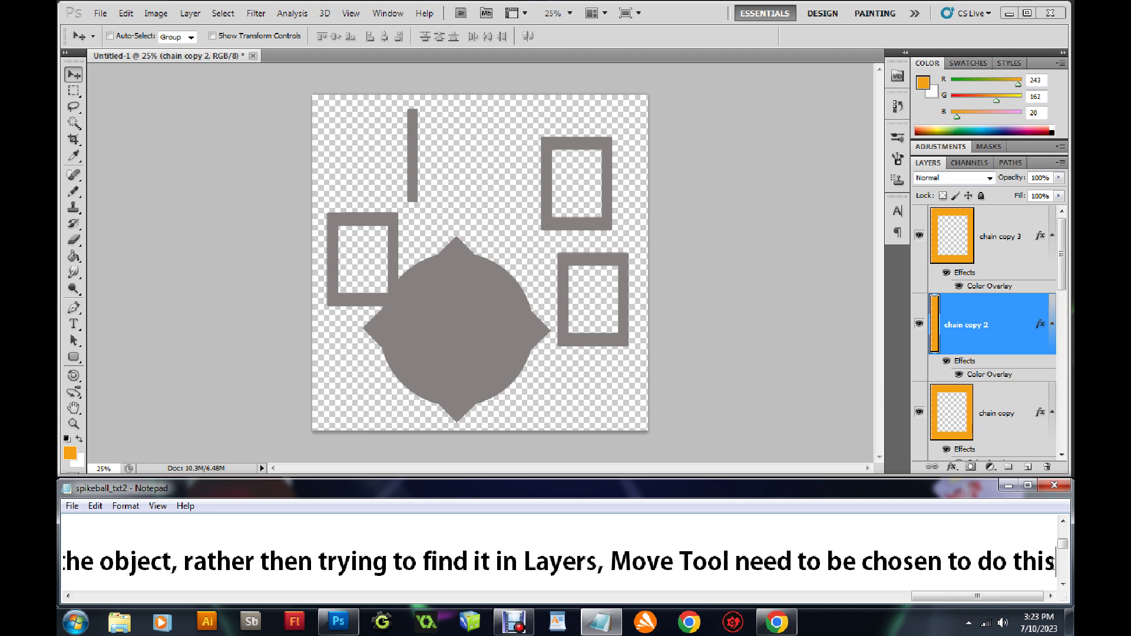
pyautogui.write(' first')
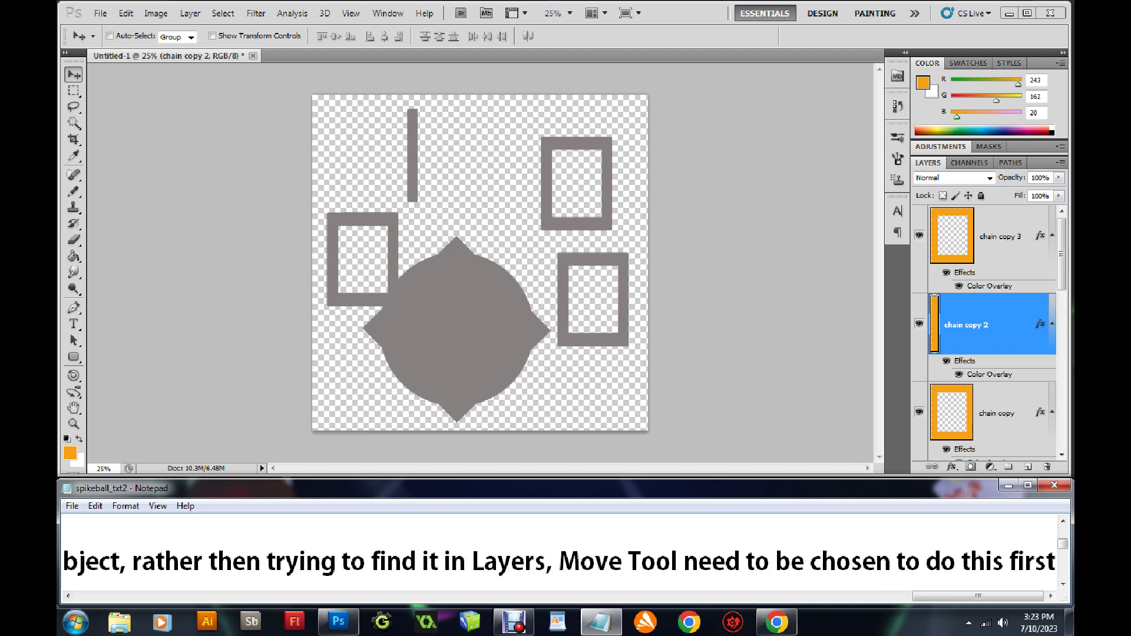
pyautogui.click(78, 77)
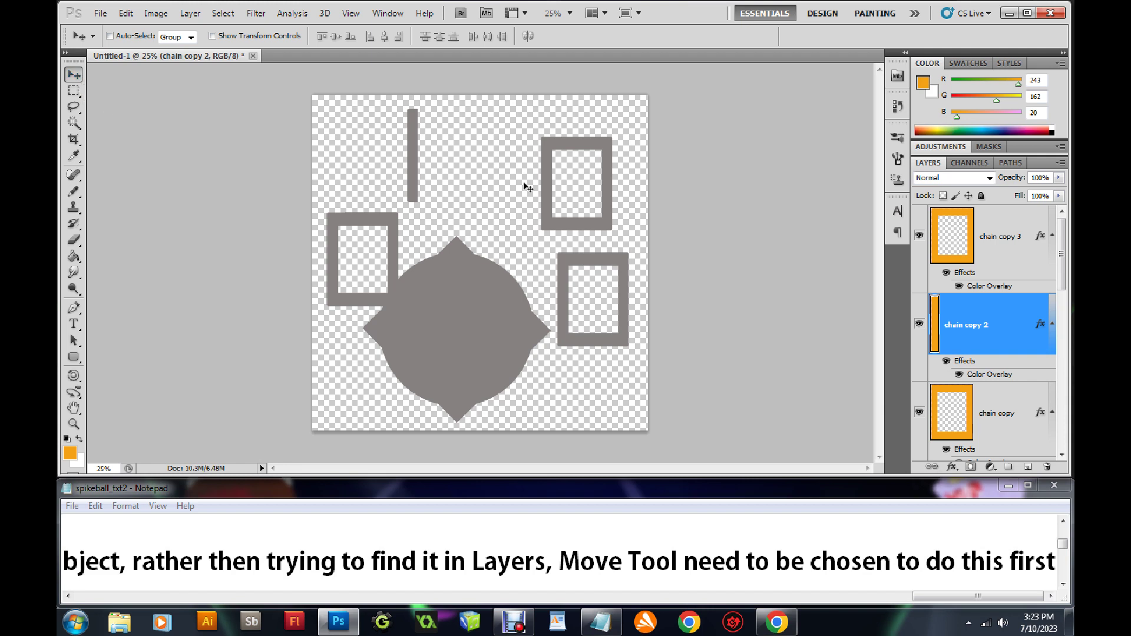
pyautogui.rightClick(545, 191)
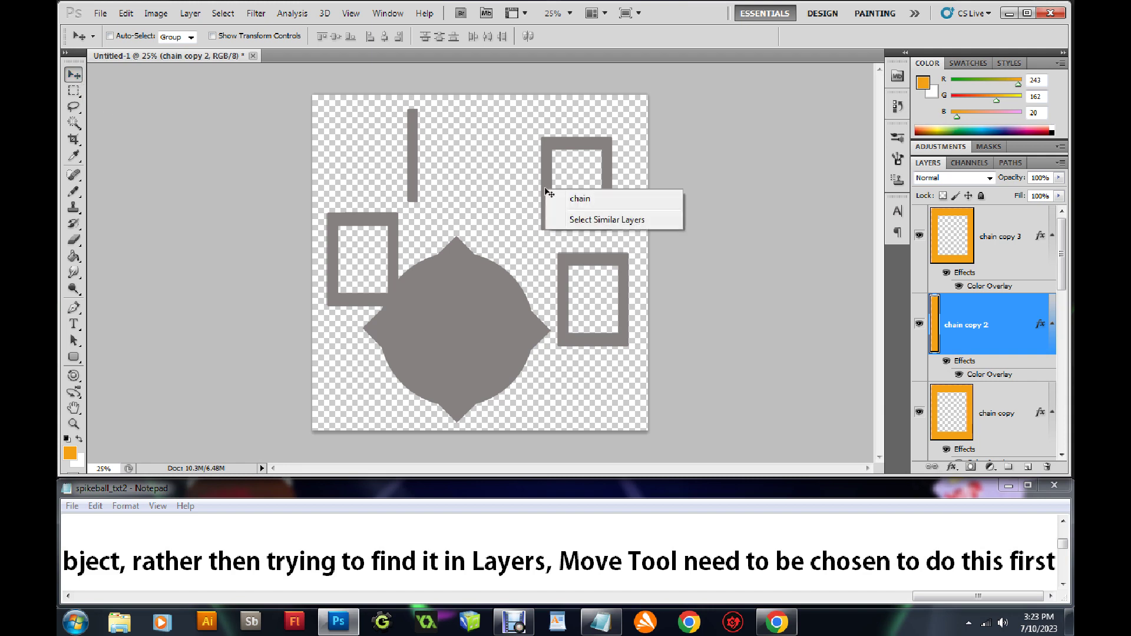
# Pick each chain layer on the canvas; move both link frames up and the thin bar right.
pyautogui.click(576, 200)
pyautogui.moveTo(547, 196); pyautogui.dragTo(546, 189)
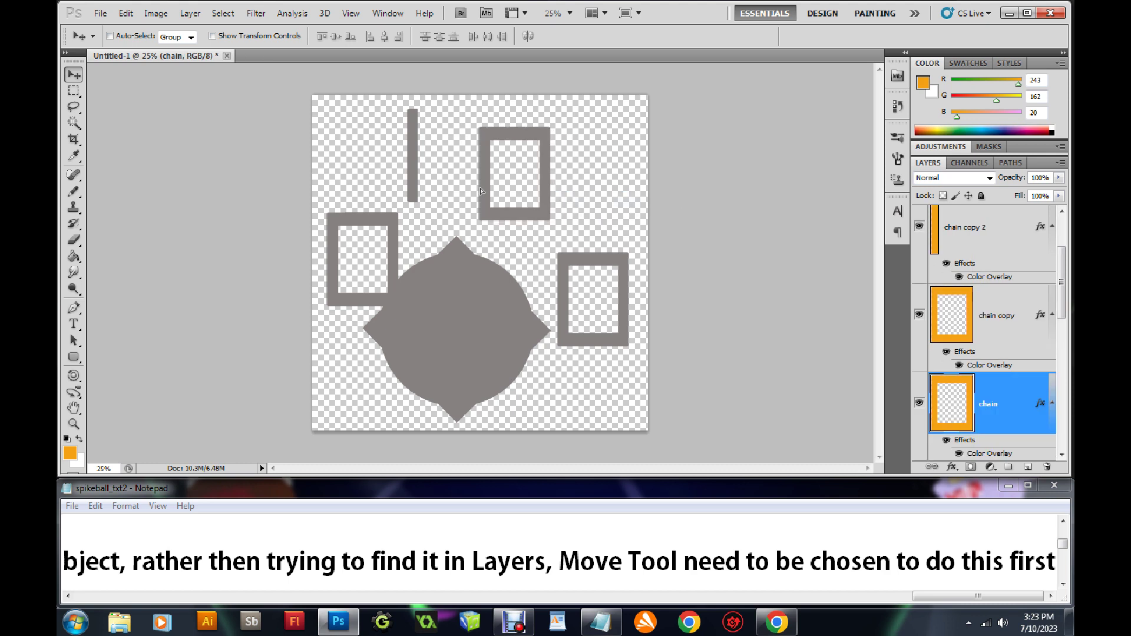
pyautogui.rightClick(574, 259)
pyautogui.click(595, 263)
pyautogui.moveTo(598, 265); pyautogui.dragTo(591, 248)
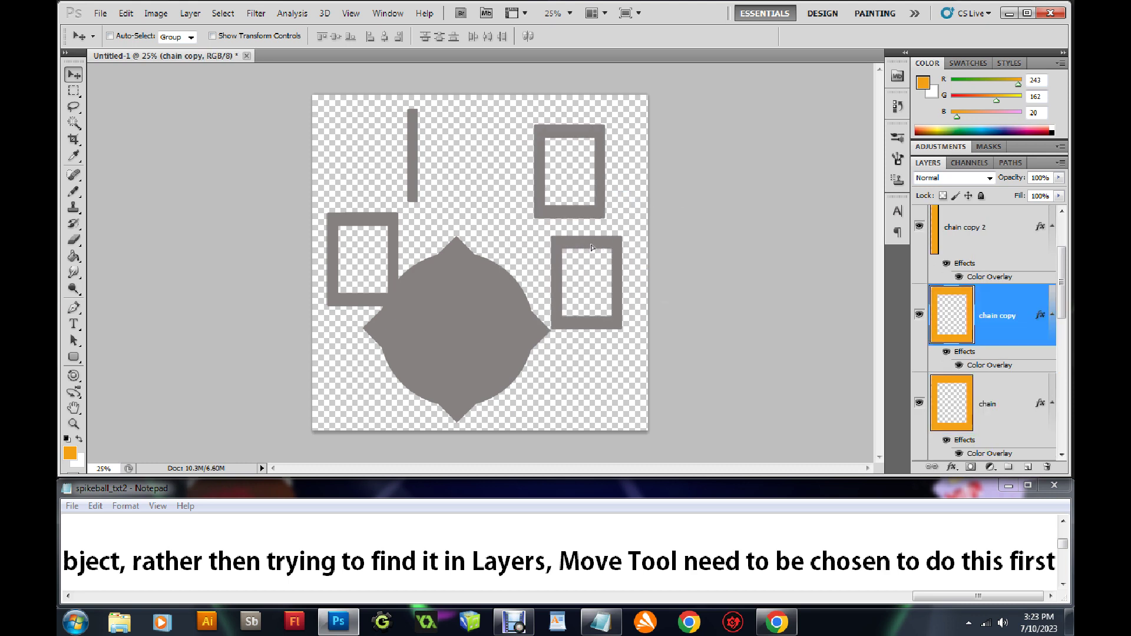
pyautogui.rightClick(412, 178)
pyautogui.click(429, 186)
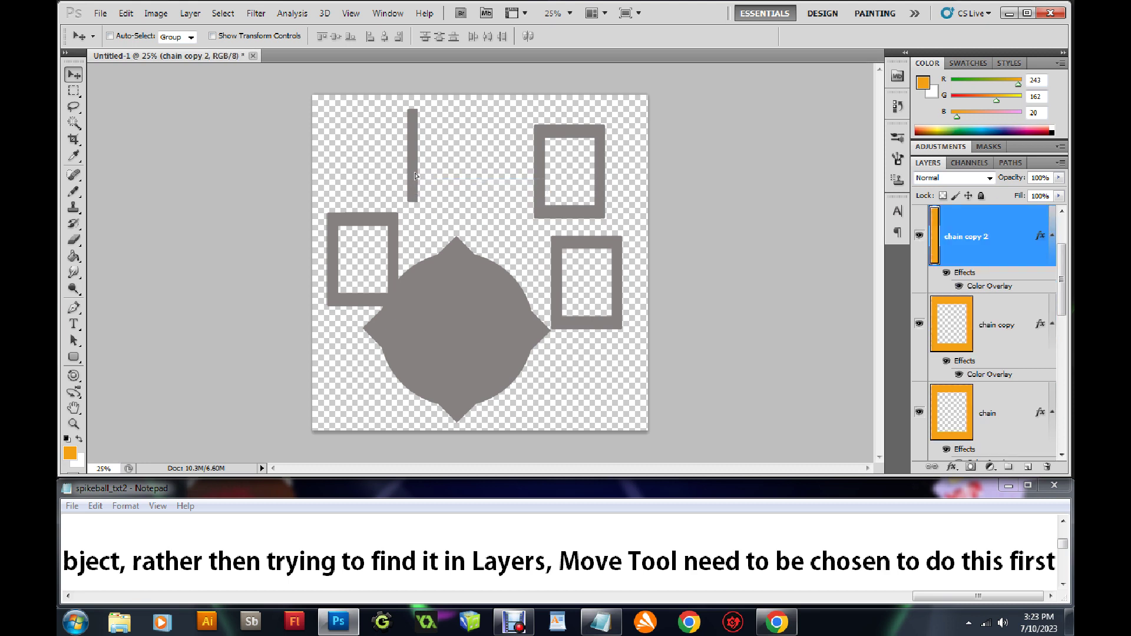
pyautogui.moveTo(411, 173); pyautogui.dragTo(471, 189)
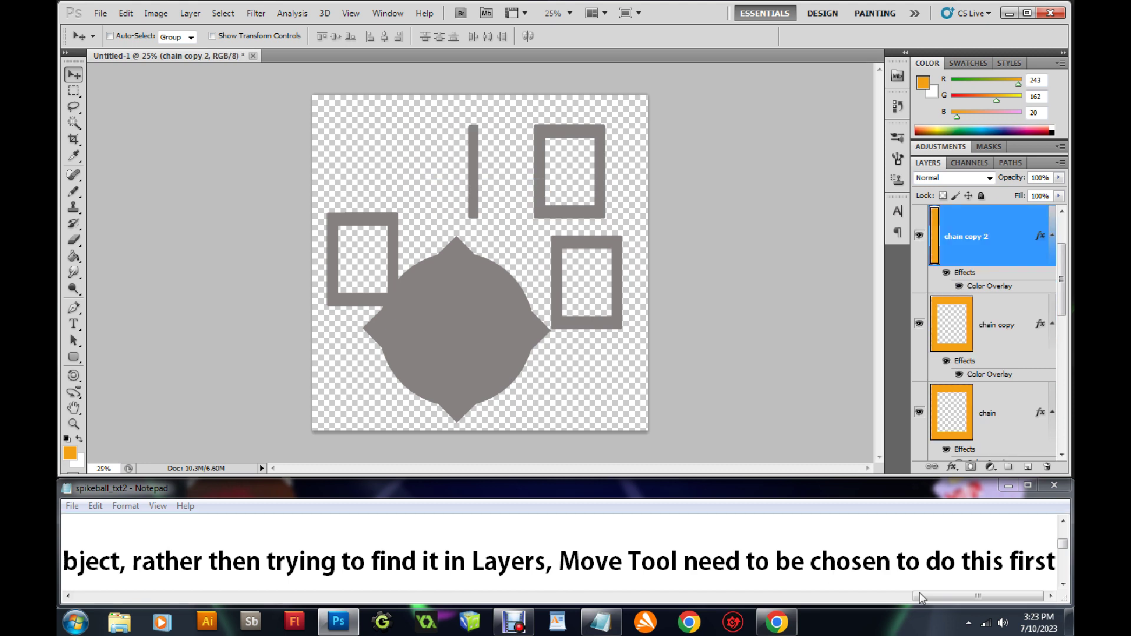
pyautogui.click(964, 597)
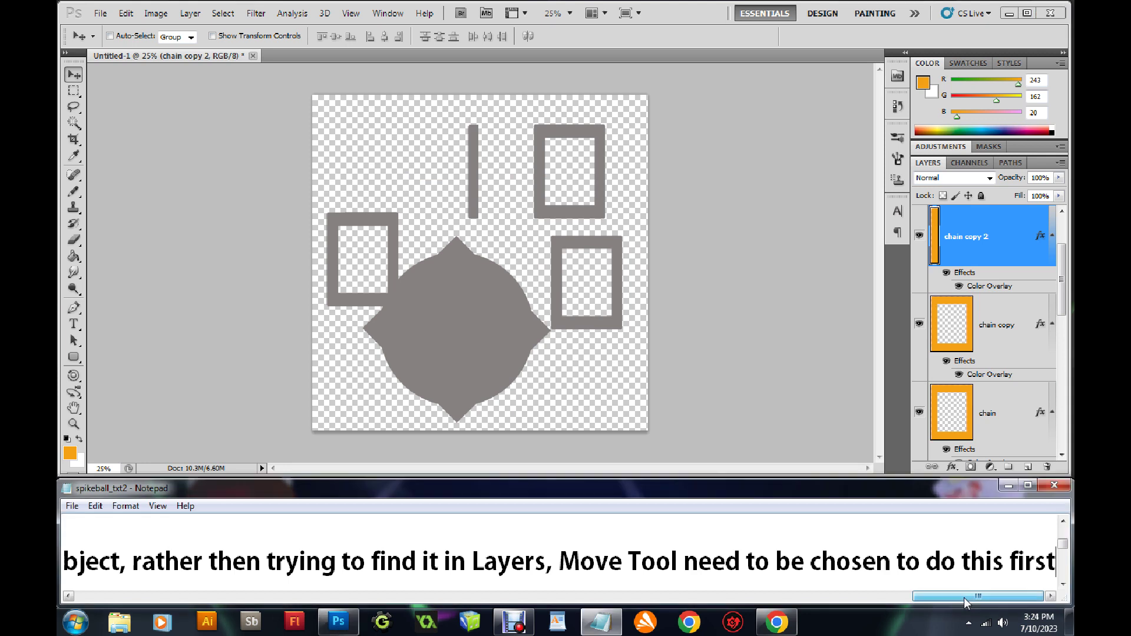
# Change 'a folder' to 'folders' in the notes.
pyautogui.moveTo(964, 599); pyautogui.dragTo(118, 602)
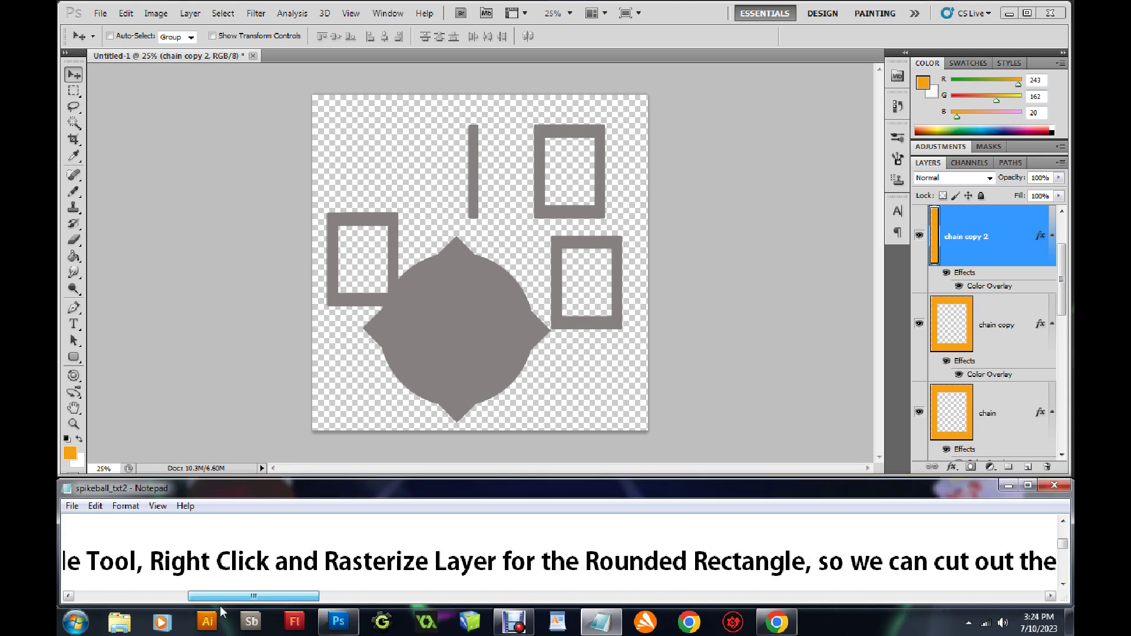
pyautogui.click(1063, 584)
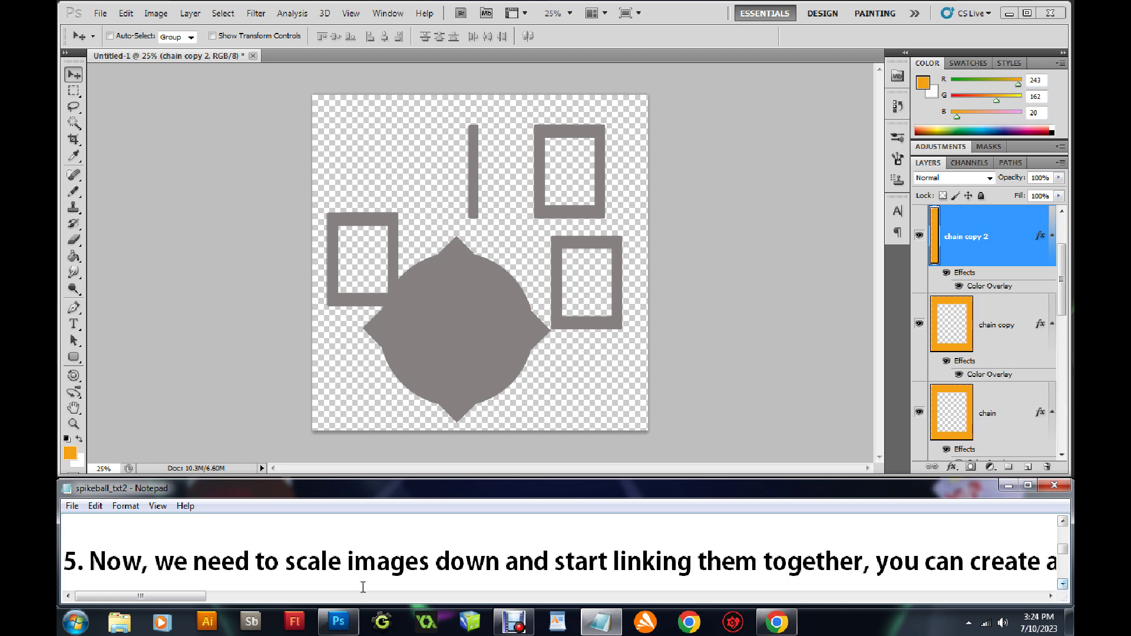
pyautogui.moveTo(171, 597); pyautogui.dragTo(263, 613)
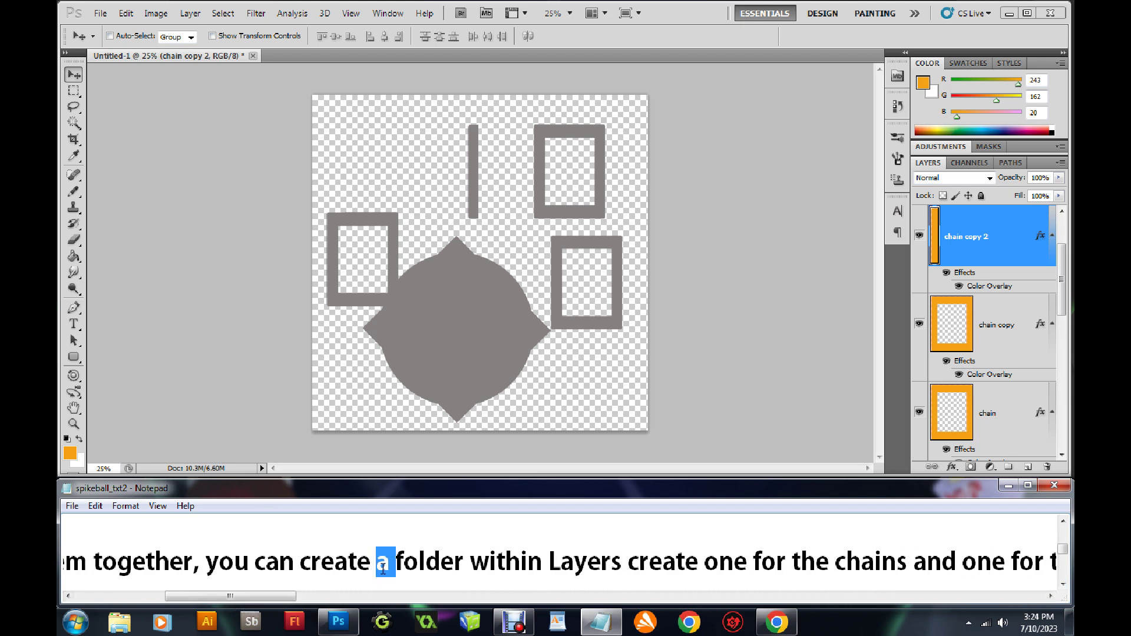
pyautogui.press('Delete')
pyautogui.write('s')
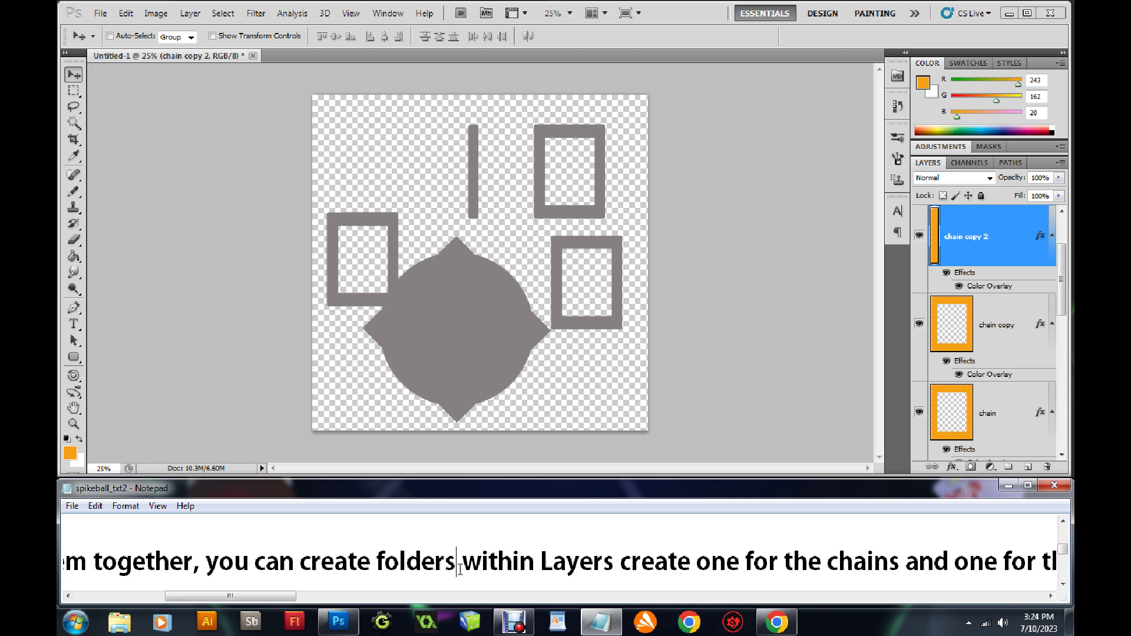
pyautogui.moveTo(272, 597)
pyautogui.mouseDown()
pyautogui.moveTo(443, 623)
pyautogui.moveTo(526, 605)
pyautogui.mouseUp()
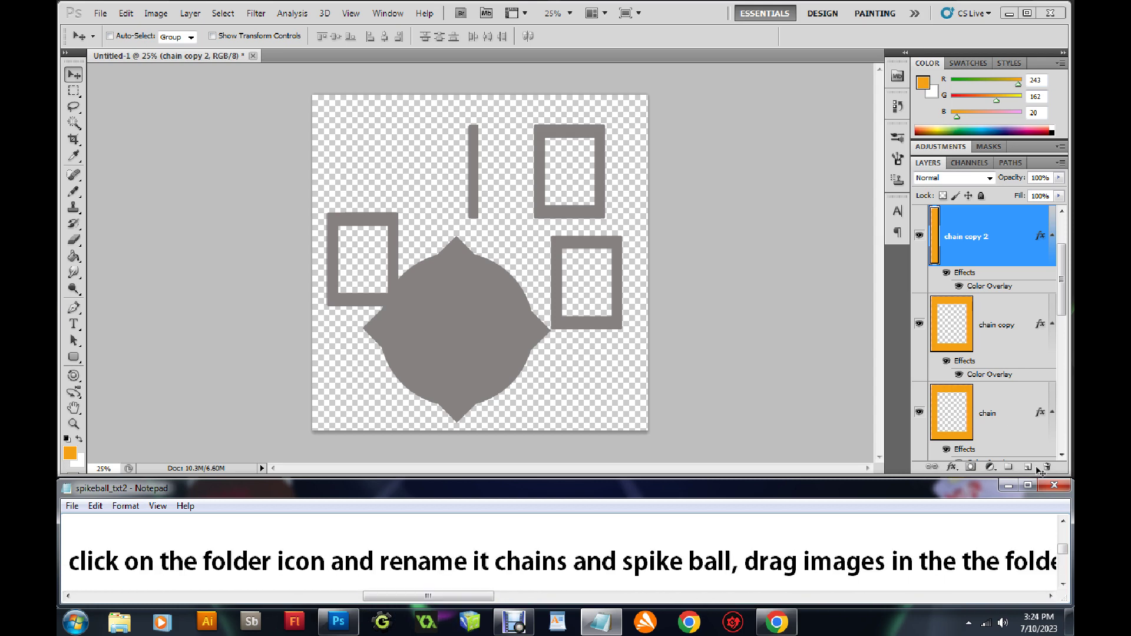
# Create a new layer group named 'chain'.
pyautogui.click(1009, 468)
pyautogui.doubleClick(979, 215)
pyautogui.write('chain')
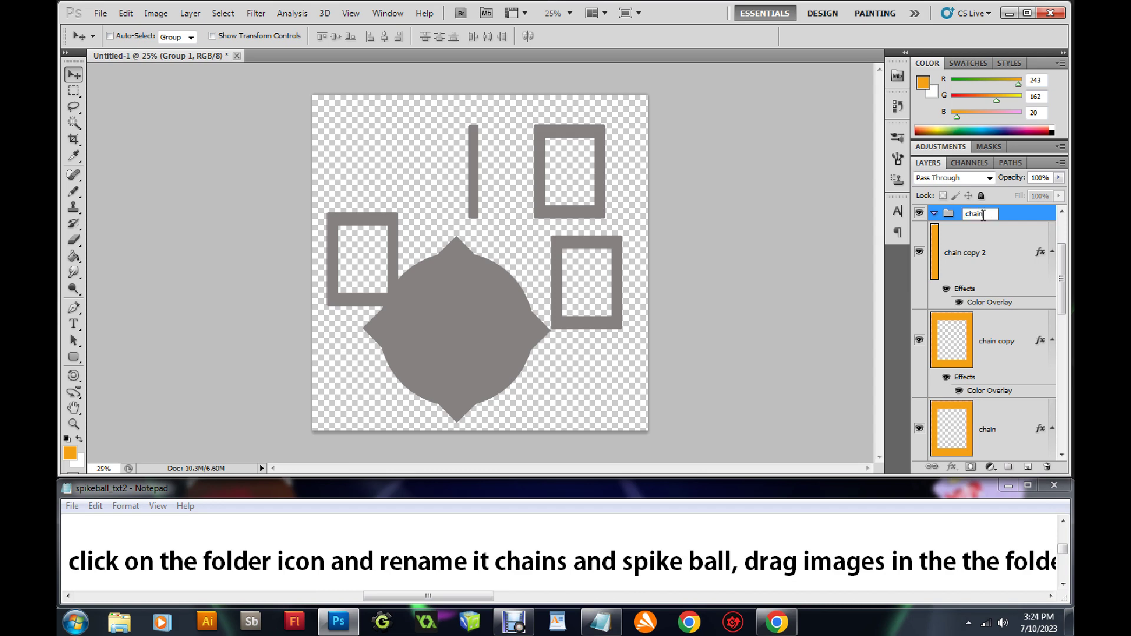
pyautogui.press('Return')
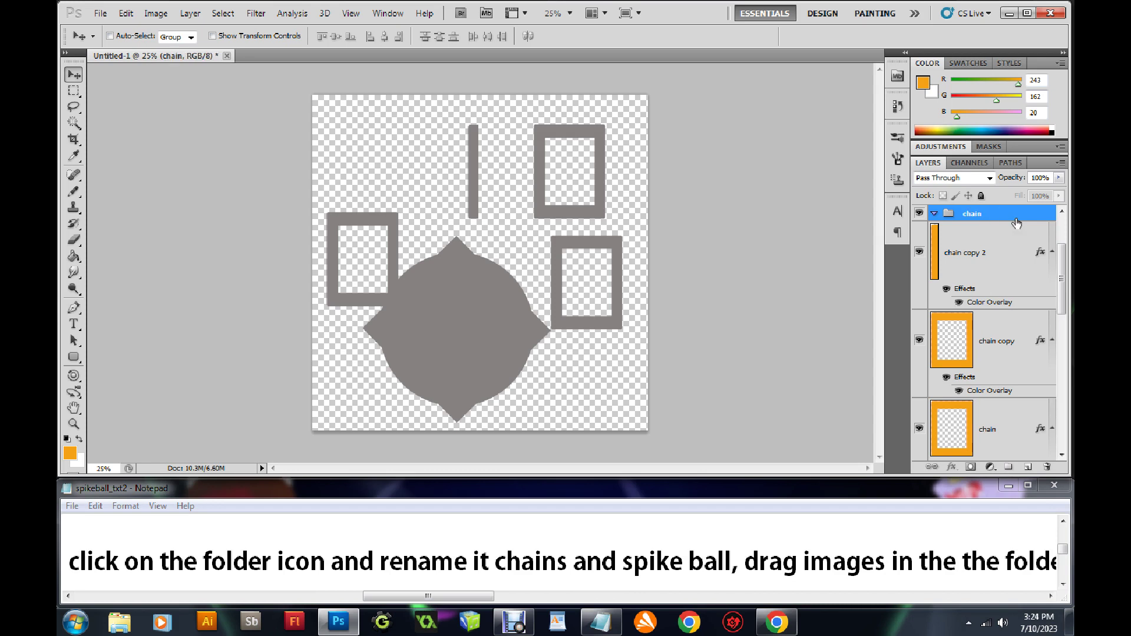
# Create a second layer group named 'spikeball'.
pyautogui.click(1007, 467)
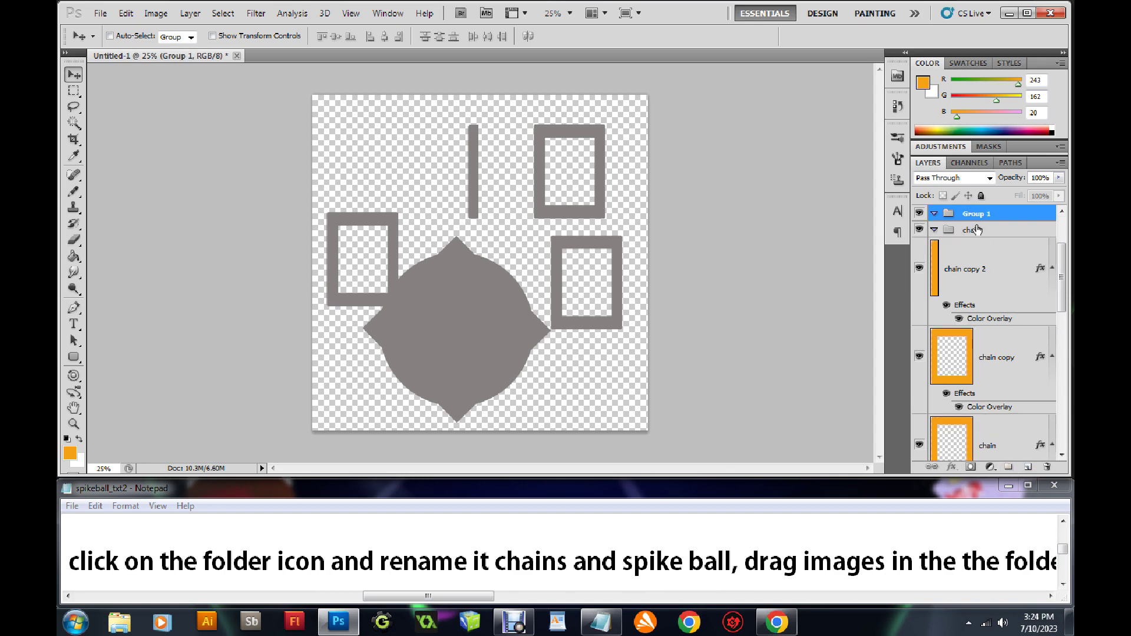
pyautogui.press('p')
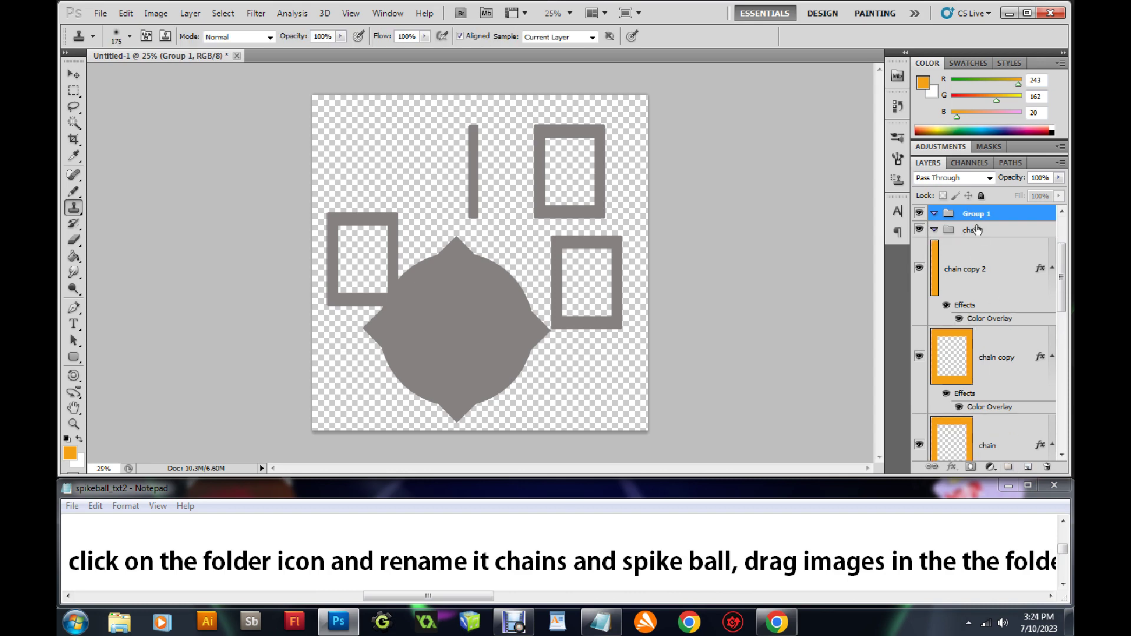
pyautogui.doubleClick(975, 214)
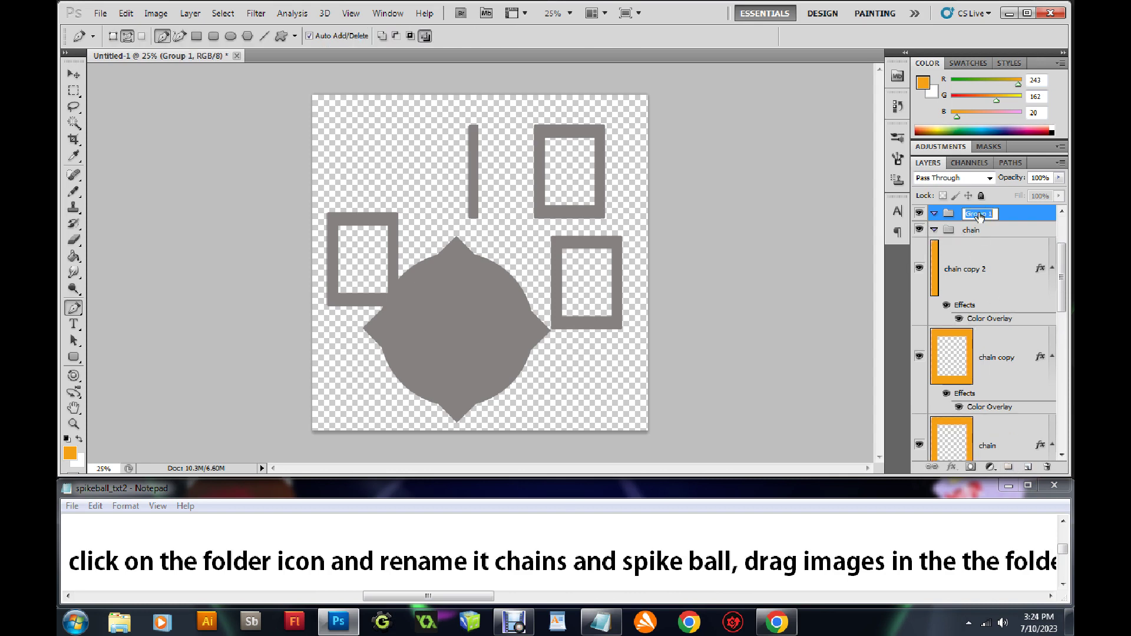
pyautogui.write('s')
pyautogui.press('Return')
# Move the chain copy 2 and chain copy layers into the chain group.
pyautogui.click(1011, 246)
pyautogui.moveTo(1003, 268); pyautogui.dragTo(975, 231)
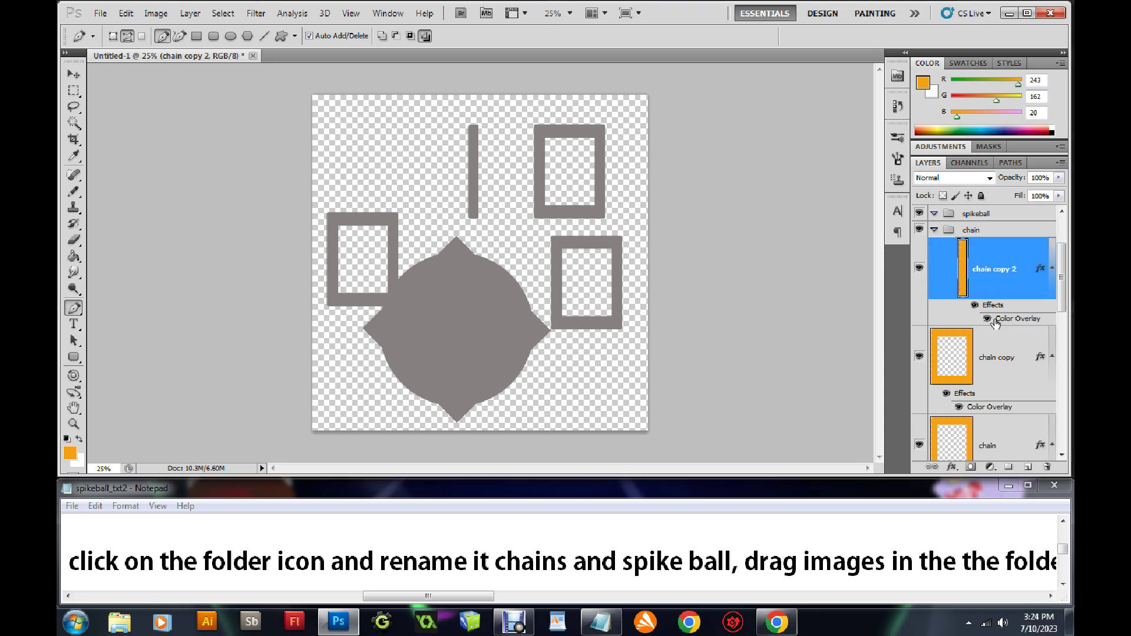
pyautogui.click(1005, 351)
pyautogui.moveTo(1005, 351); pyautogui.dragTo(991, 263)
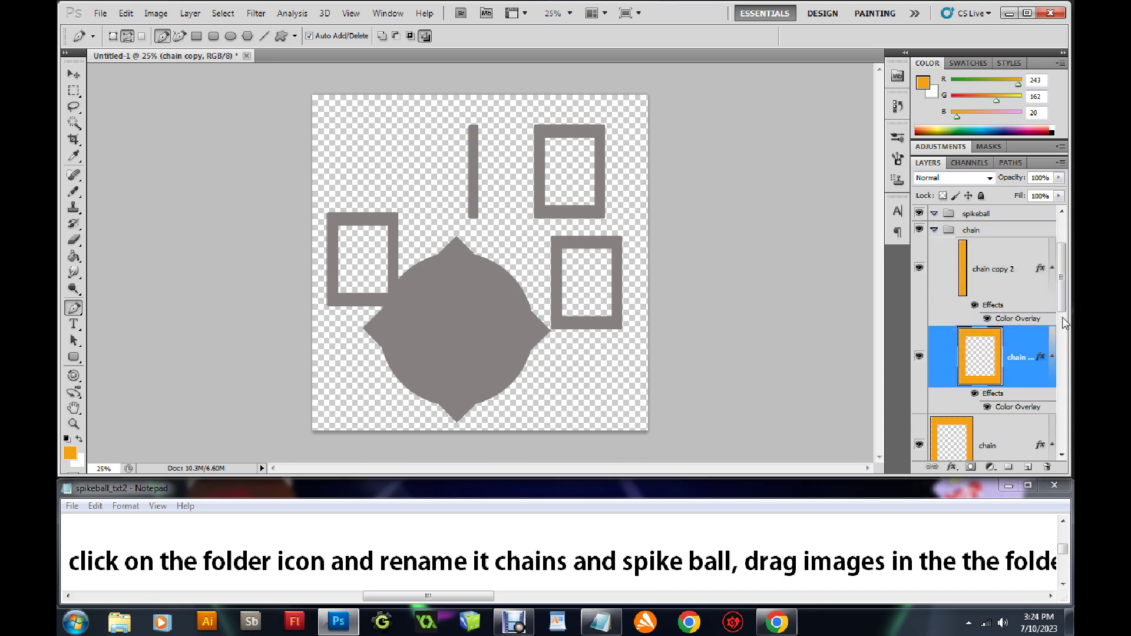
# Shift-select the spike layers and move them into the spikeball group.
pyautogui.moveTo(471, 596); pyautogui.dragTo(501, 597)
pyautogui.click(1063, 296)
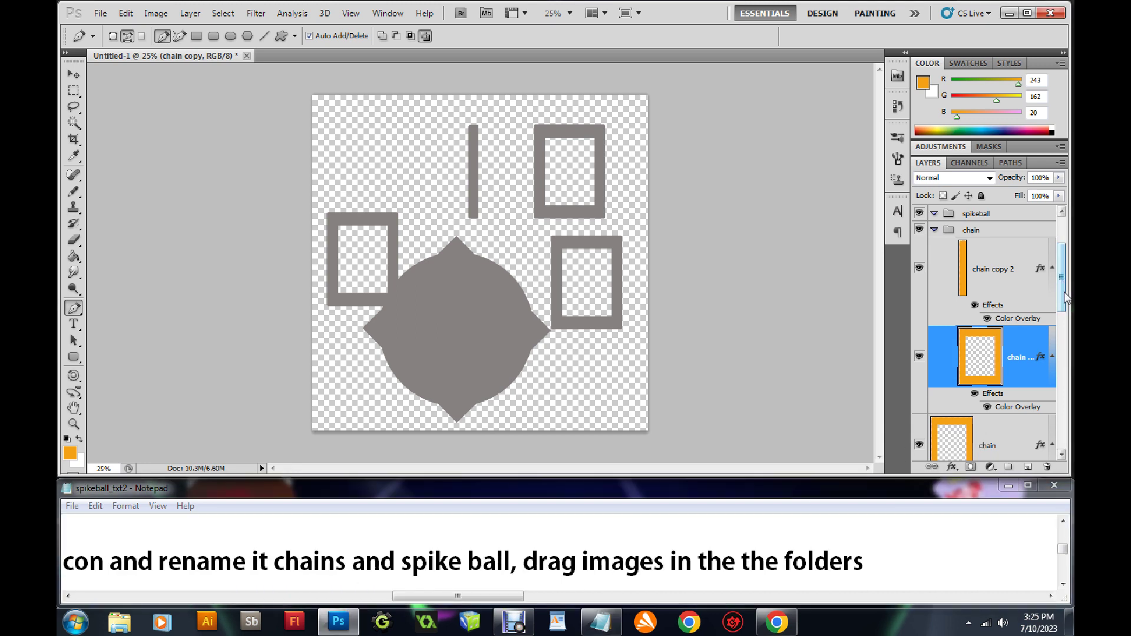
pyautogui.moveTo(1063, 302); pyautogui.dragTo(1064, 317)
pyautogui.moveTo(996, 425)
pyautogui.mouseDown()
pyautogui.moveTo(1026, 344)
pyautogui.moveTo(1060, 340)
pyautogui.moveTo(1065, 358)
pyautogui.mouseUp()
pyautogui.click(980, 303)
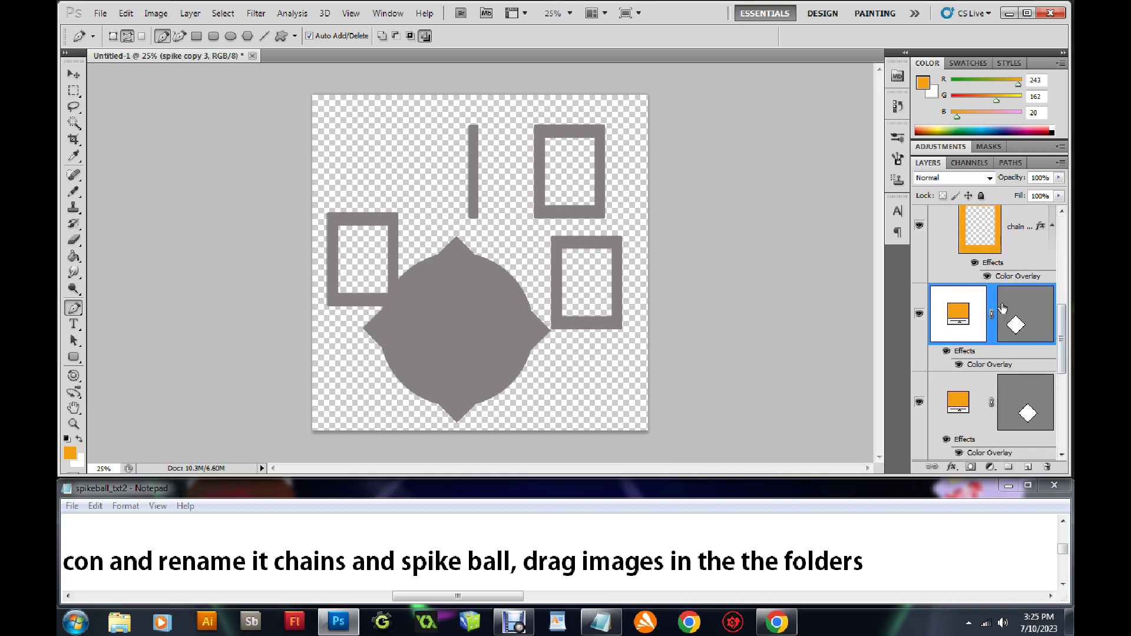
pyautogui.moveTo(1064, 335); pyautogui.dragTo(1069, 416)
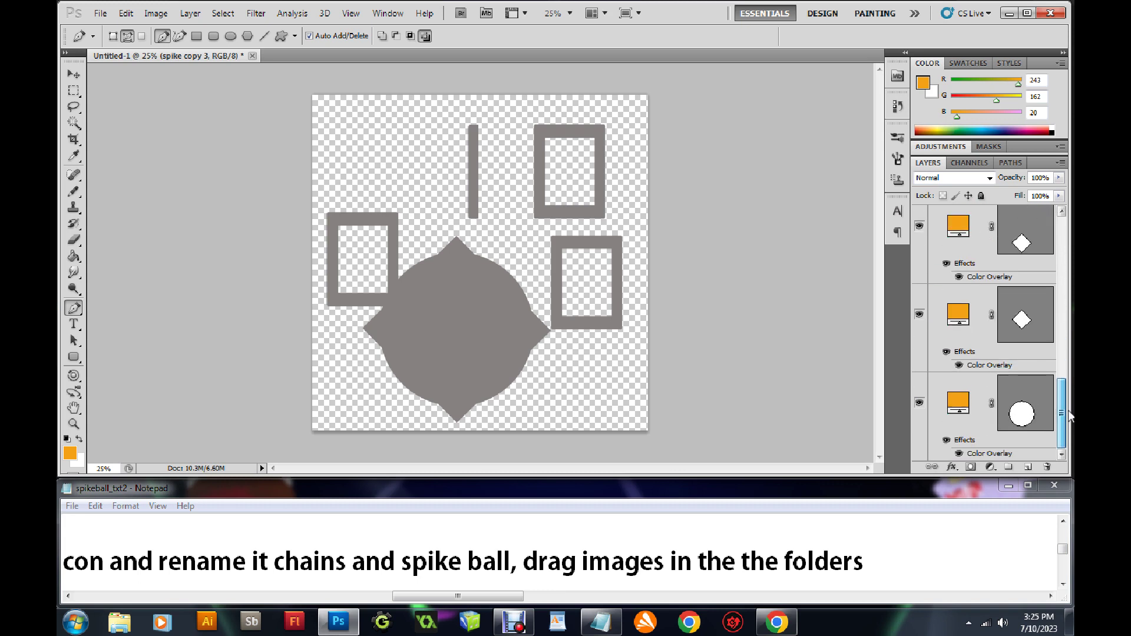
pyautogui.keyDown('shift'); pyautogui.click(965, 387); pyautogui.keyUp('shift')
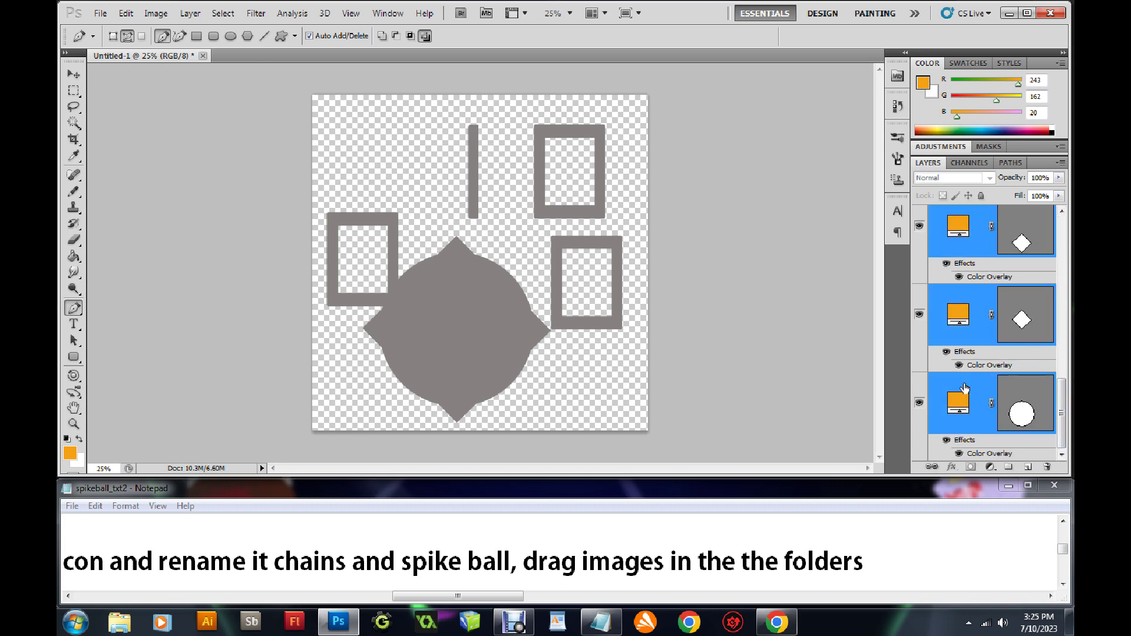
pyautogui.moveTo(1062, 412); pyautogui.dragTo(1067, 279)
pyautogui.click(934, 219)
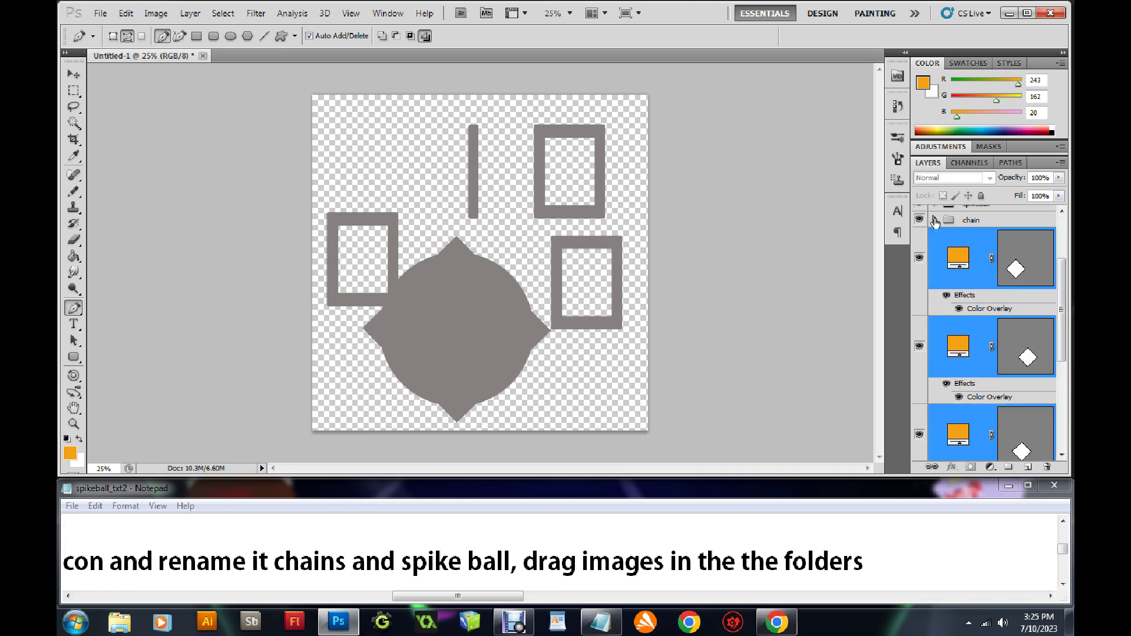
pyautogui.moveTo(975, 245); pyautogui.dragTo(971, 216)
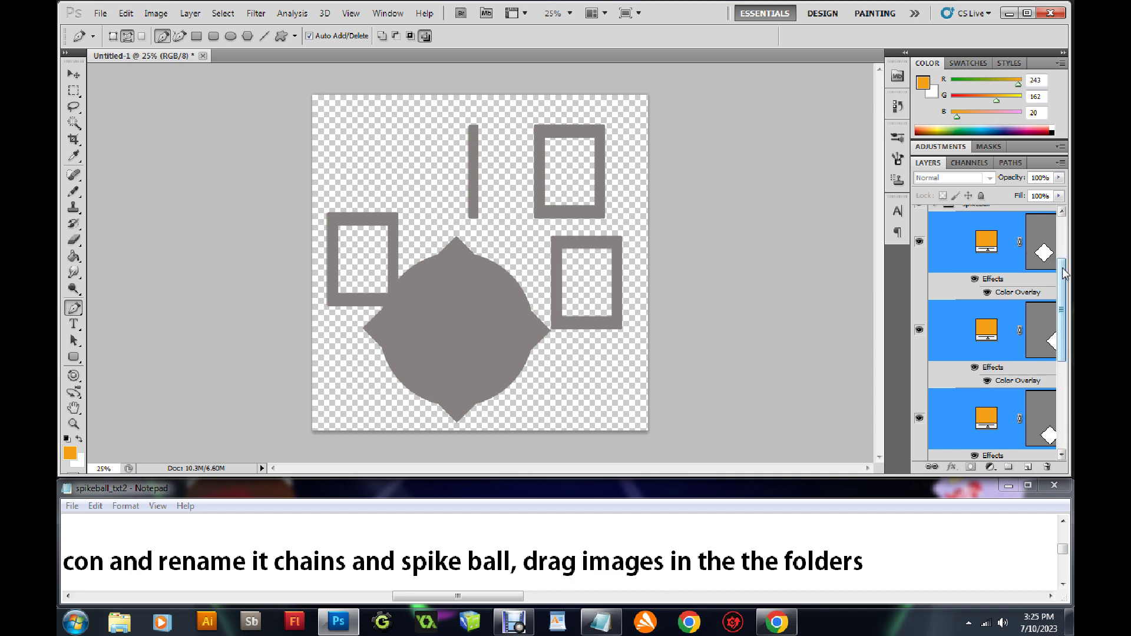
# Expand the spikeball group to check it holds the spike copy layers.
pyautogui.click(935, 285)
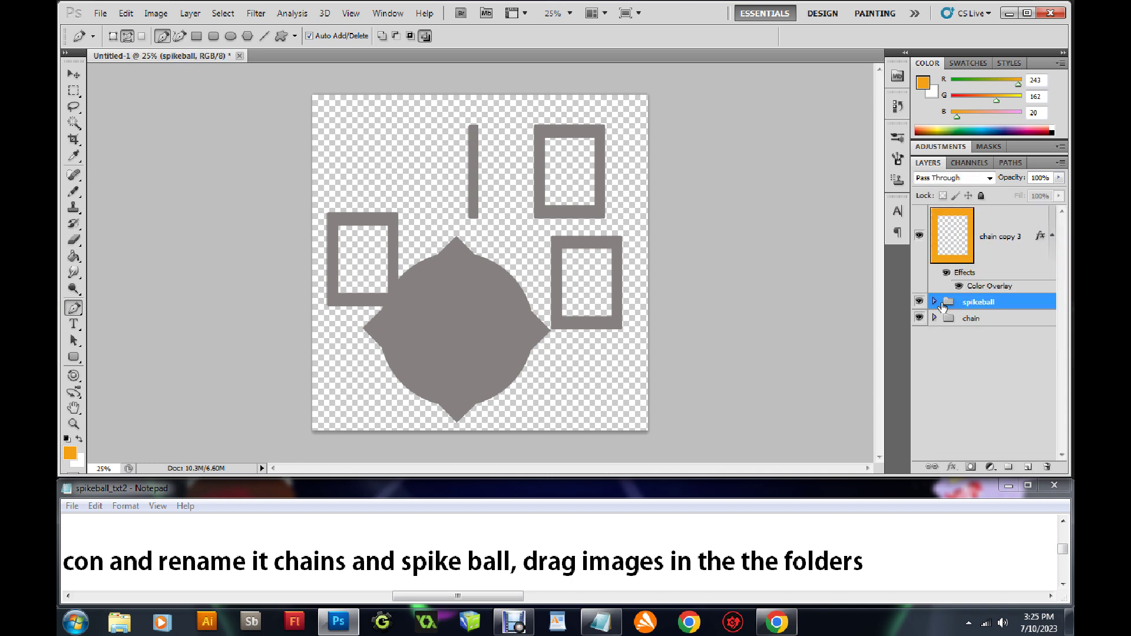
pyautogui.click(934, 301)
pyautogui.click(947, 345)
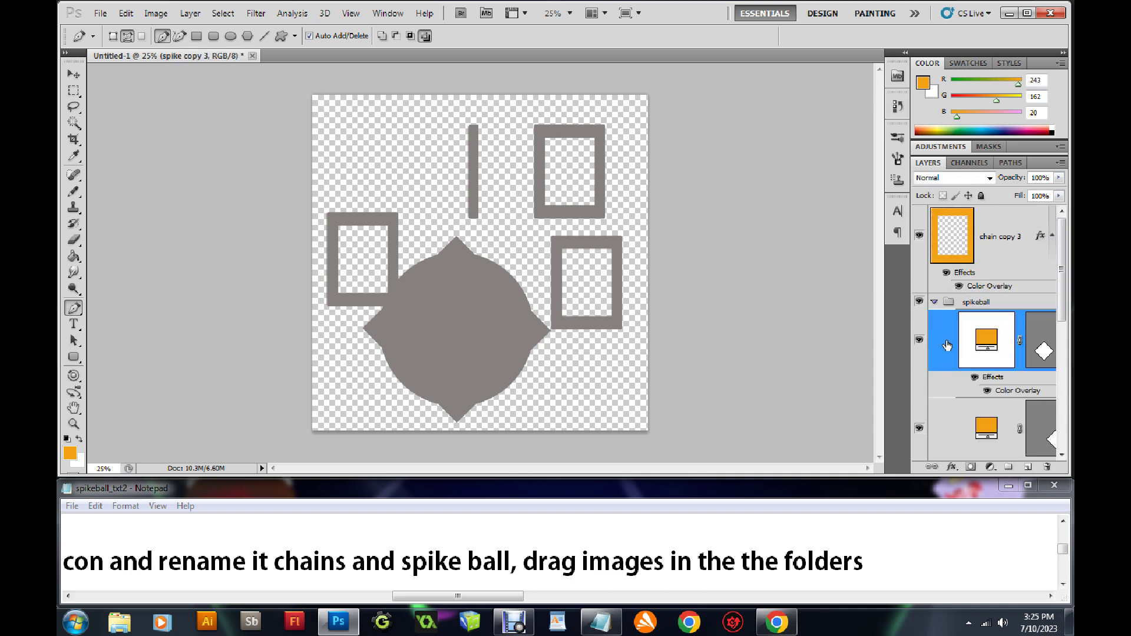
pyautogui.click(892, 562)
pyautogui.write(',')
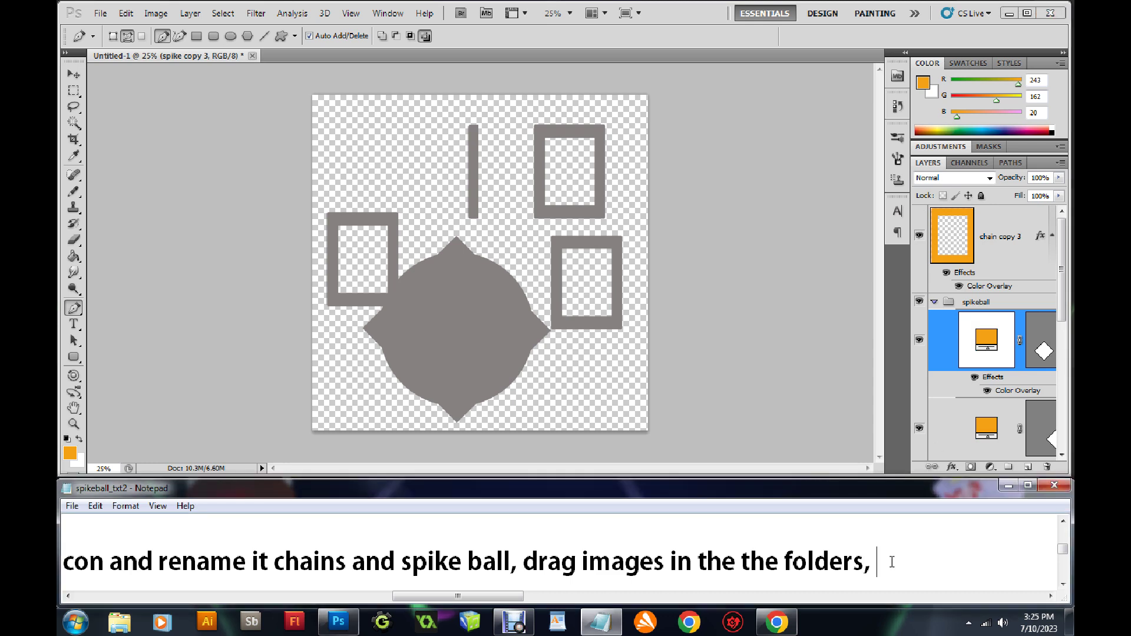
# Add the note: click one layer, hold Shift to highlight the rest, drag all into the folder.
pyautogui.write('Note you')
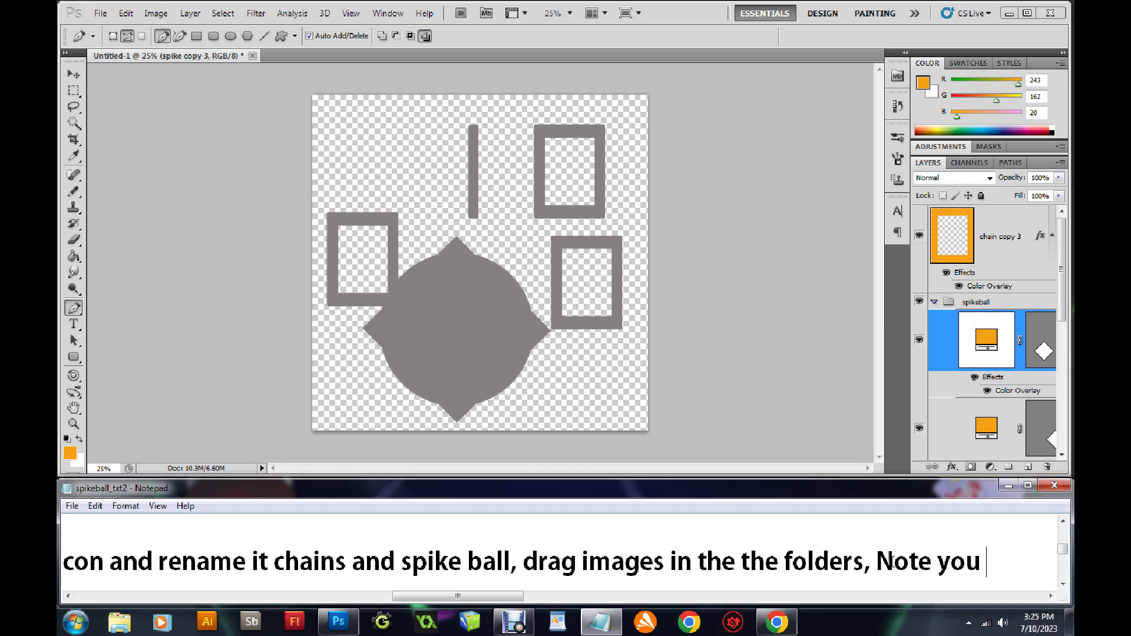
pyautogui.write(' can click')
pyautogui.press('BackSpace')
pyautogui.write('ck one object in the layers')
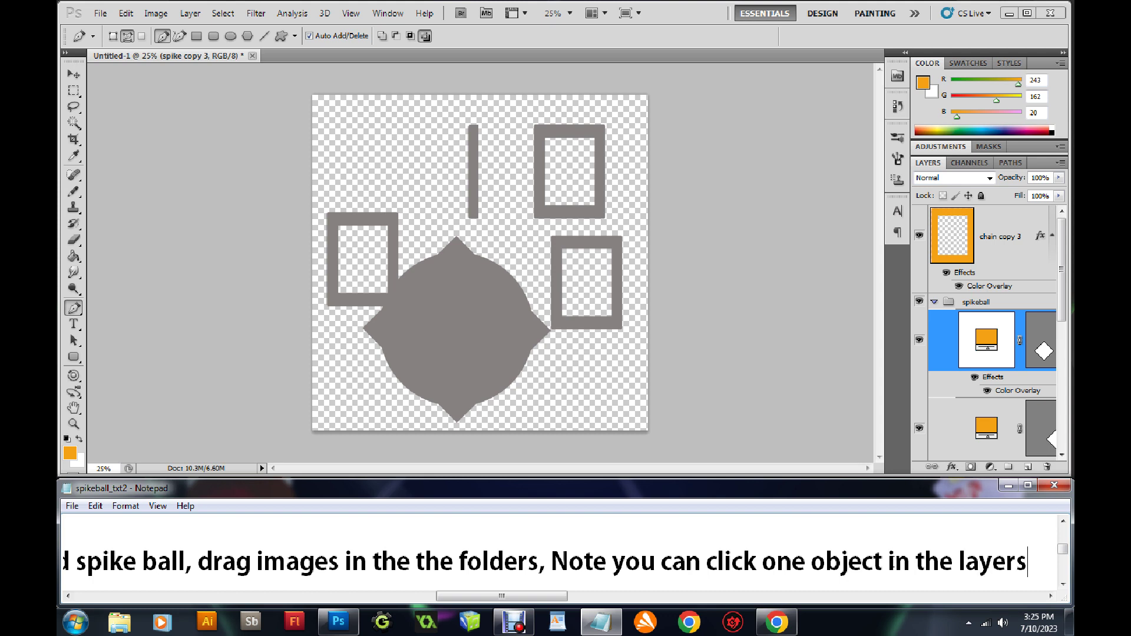
pyautogui.write('and hold down')
pyautogui.write('ship')
pyautogui.press('BackSpace')
pyautogui.write('ft')
pyautogui.press('BackSpace')
pyautogui.press('BackSpace')
pyautogui.press('BackSpace')
pyautogui.press('BackSpace')
pyautogui.press('BackSpace')
pyautogui.write('Shit')
pyautogui.press('BackSpace')
pyautogui.write('ft to selct')
pyautogui.press('BackSpace')
pyautogui.press('BackSpace')
pyautogui.write('ect the ra')
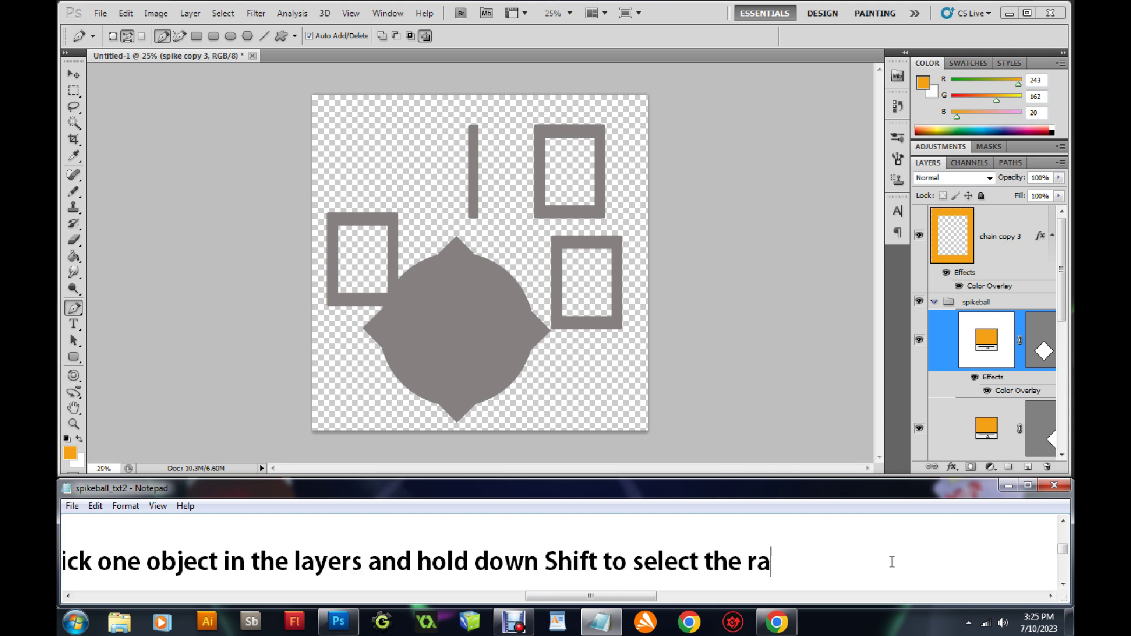
pyautogui.press('BackSpace')
pyautogui.press('BackSpace')
pyautogui.write('rest')
pyautogui.press('BackSpace')
pyautogui.press('BackSpace')
pyautogui.press('BackSpace')
pyautogui.press('BackSpace')
pyautogui.press('BackSpace')
pyautogui.press('BackSpace')
pyautogui.press('BackSpace')
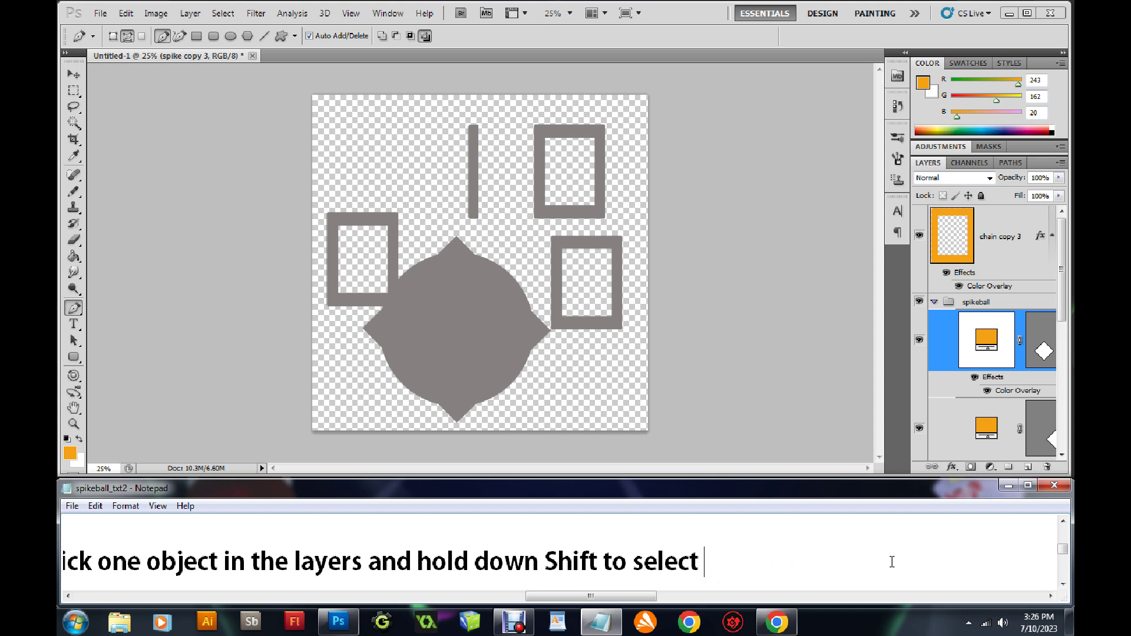
pyautogui.write('and highlight the rest and dr')
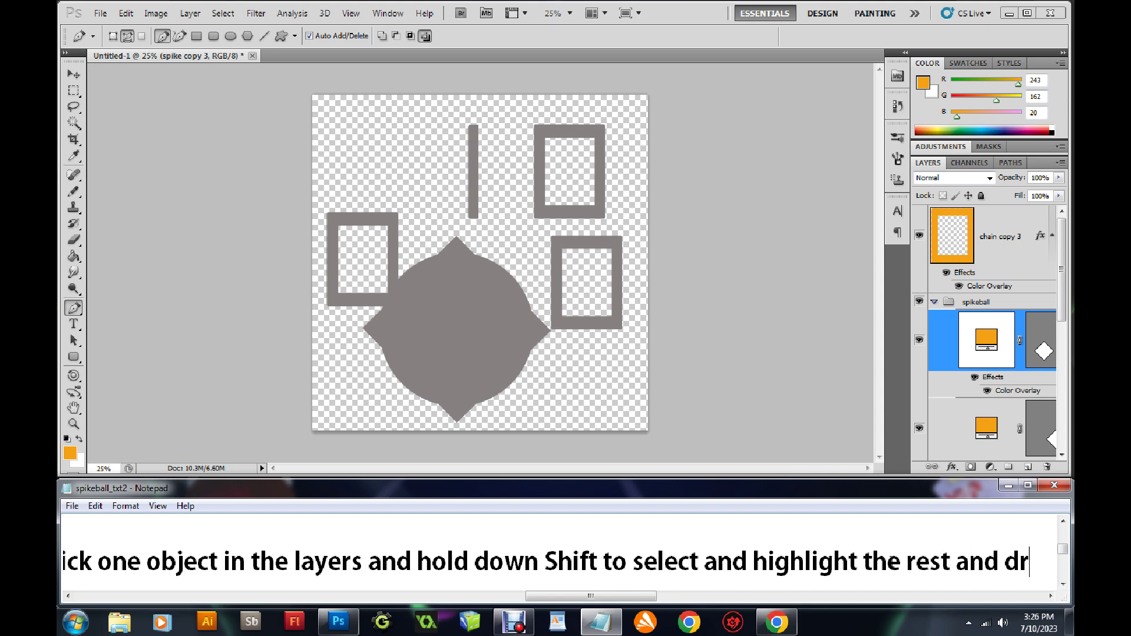
pyautogui.write('ag all objects in the folder')
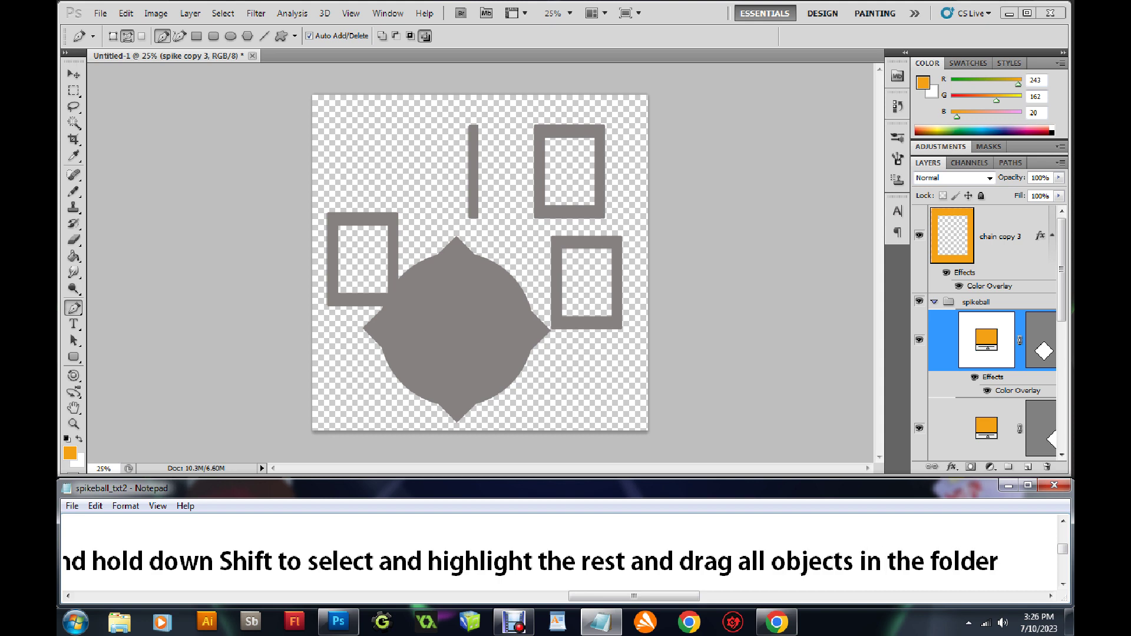
# Expand the spikeball group and Shift-select the spike layers from spike copy 3 down.
pyautogui.click(935, 302)
pyautogui.click(934, 301)
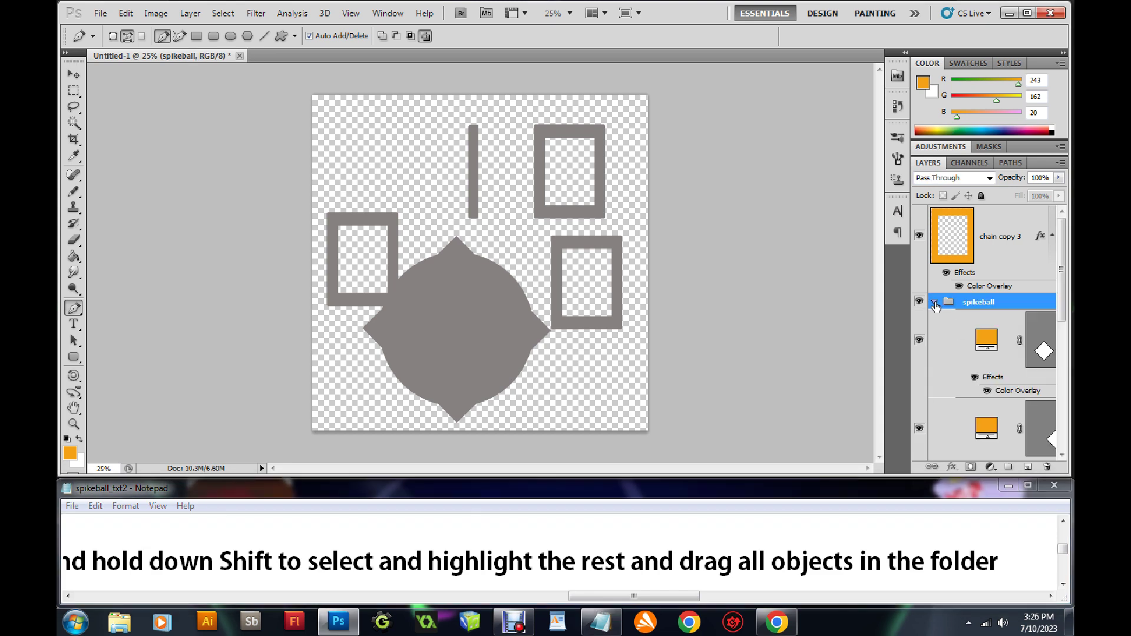
pyautogui.click(943, 337)
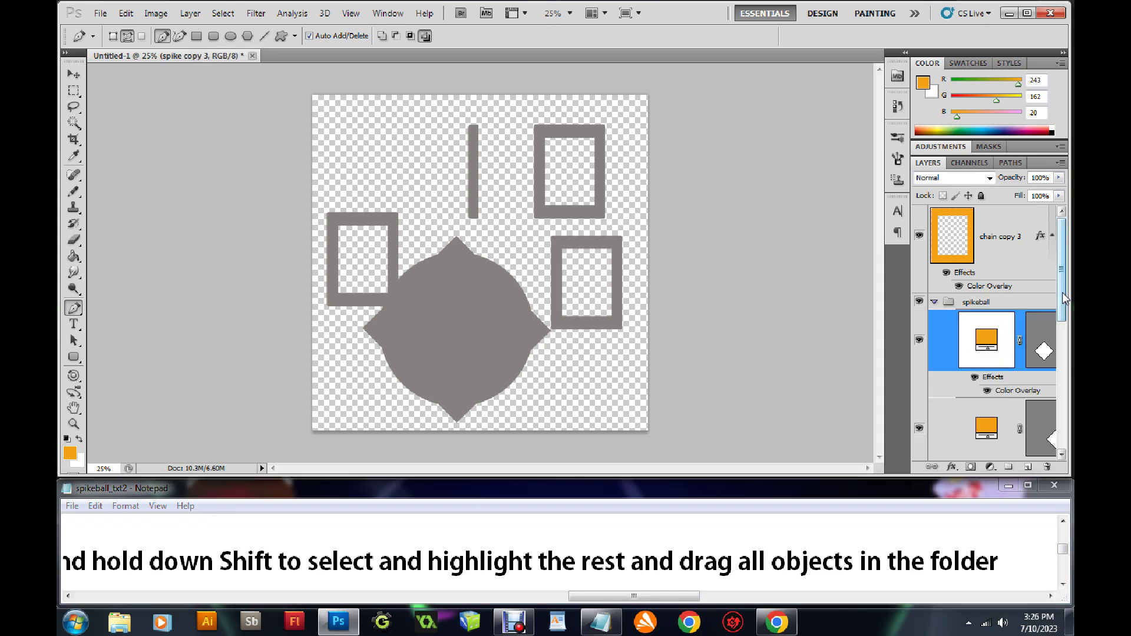
pyautogui.moveTo(1065, 298); pyautogui.dragTo(1065, 424)
pyautogui.keyDown('shift'); pyautogui.click(957, 401); pyautogui.keyUp('shift')
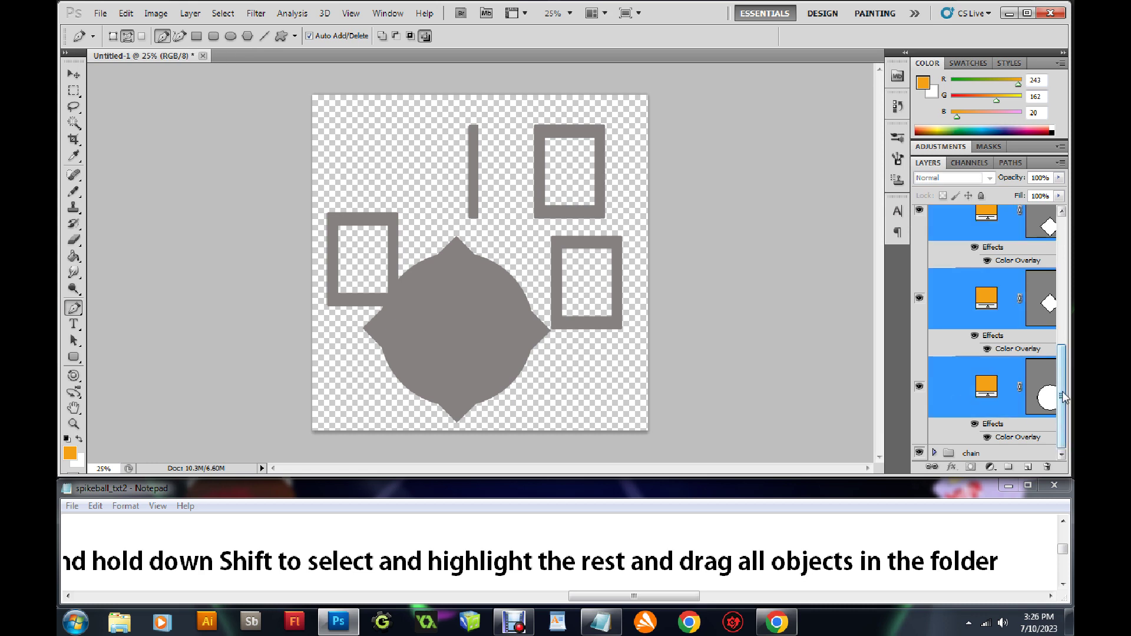
pyautogui.scroll(3, 966, 353)
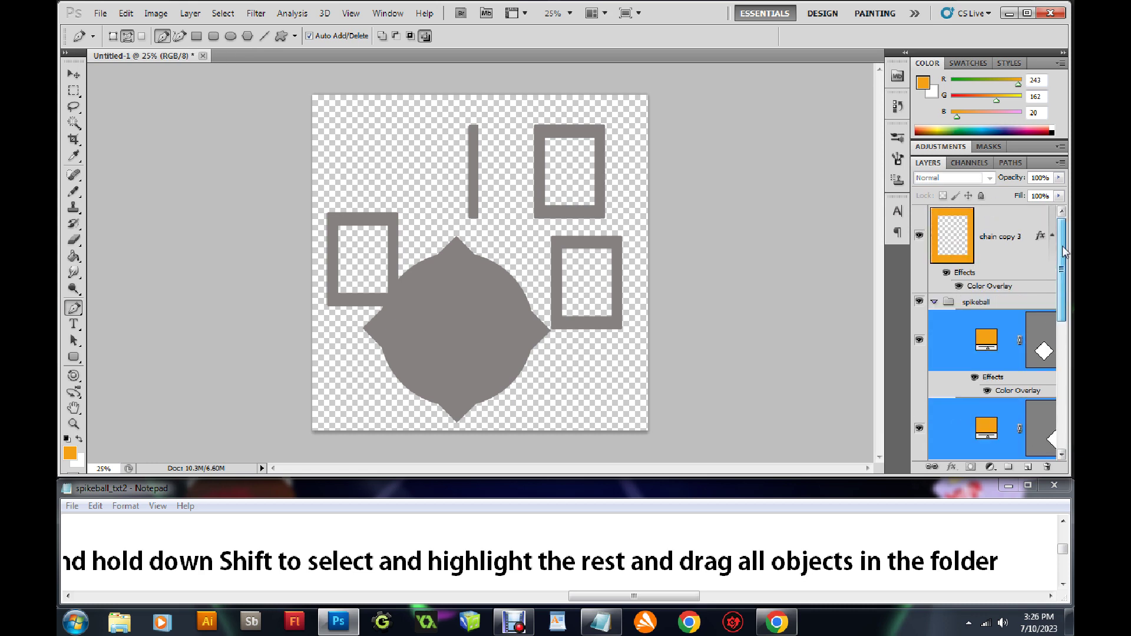
pyautogui.click(956, 336)
pyautogui.scroll(-3, 1002, 330)
pyautogui.scroll(-3, 1001, 330)
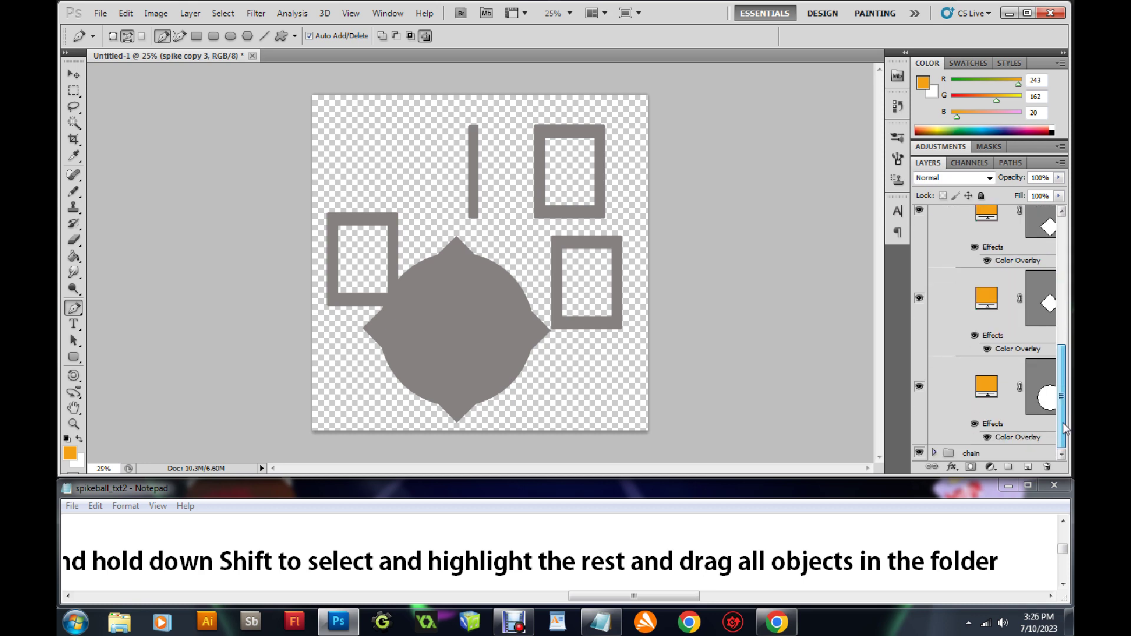
pyautogui.keyDown('shift'); pyautogui.click(953, 399); pyautogui.keyUp('shift')
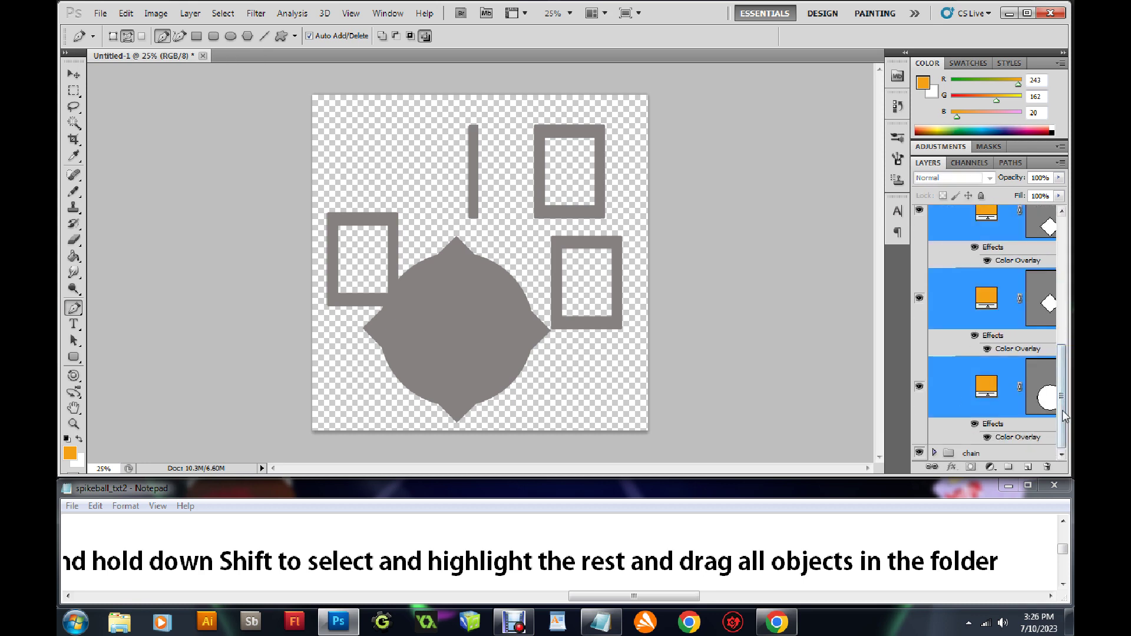
# Add the note 'so click on one then hold Shift and click the bottom to select all of them'.
pyautogui.click(1009, 560)
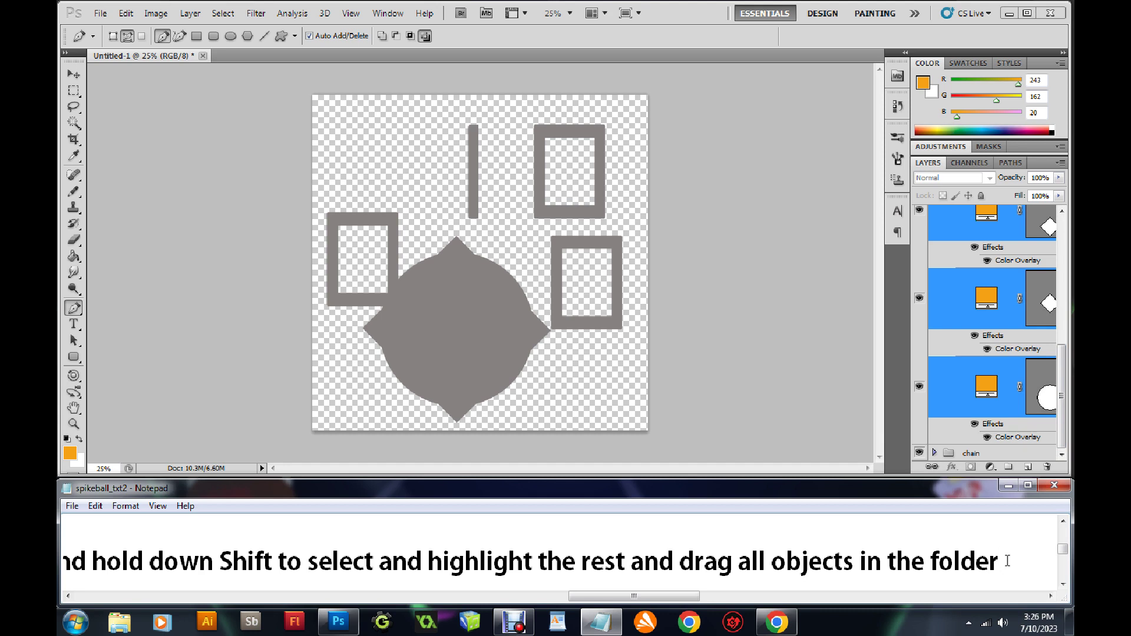
pyautogui.write(',so click on one then holdShift ')
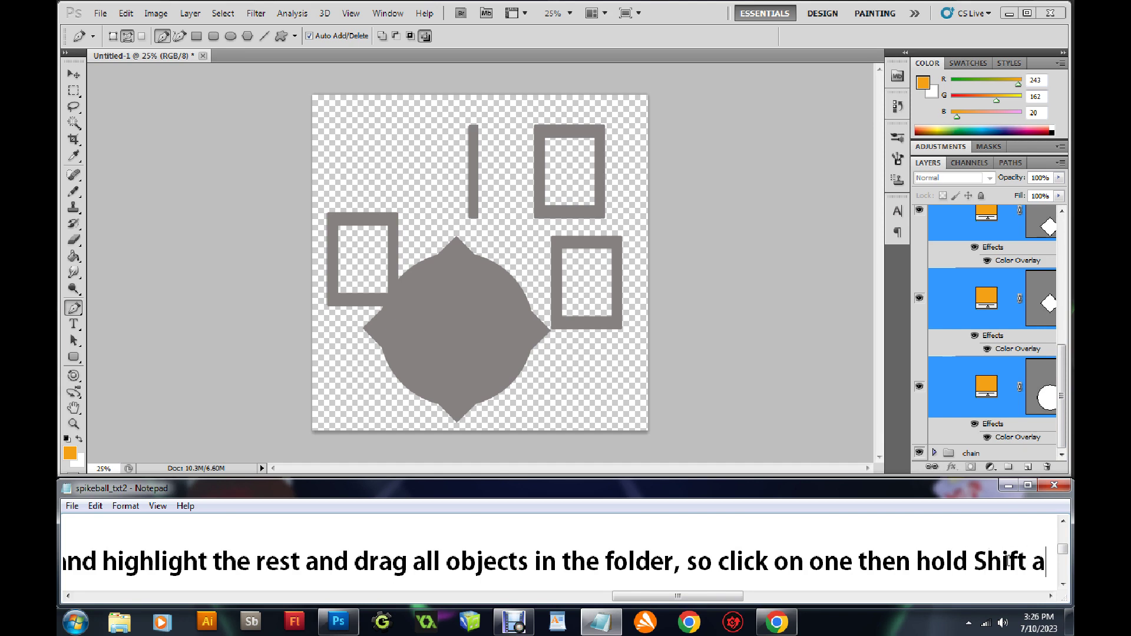
pyautogui.write('and ')
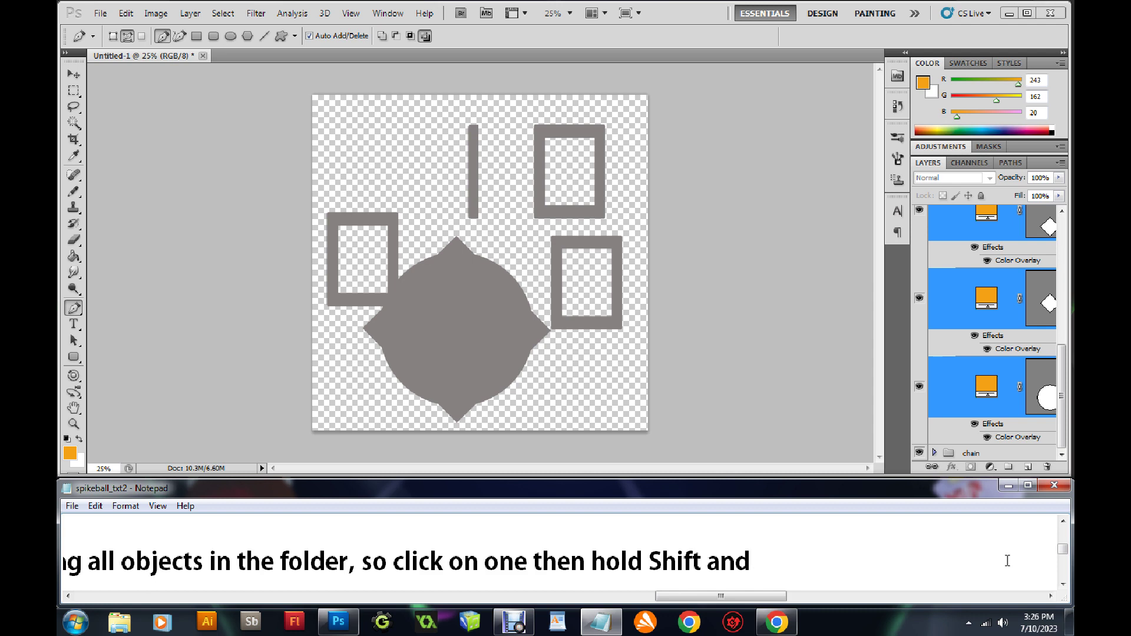
pyautogui.write('click the bottom')
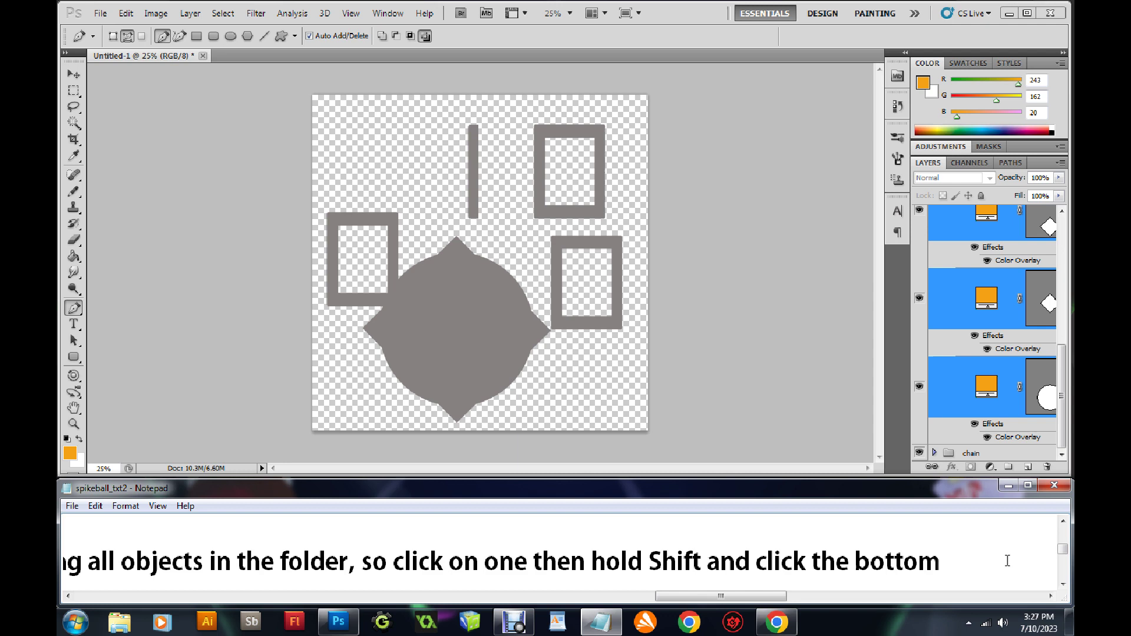
pyautogui.write('to se')
pyautogui.write('lect all of them')
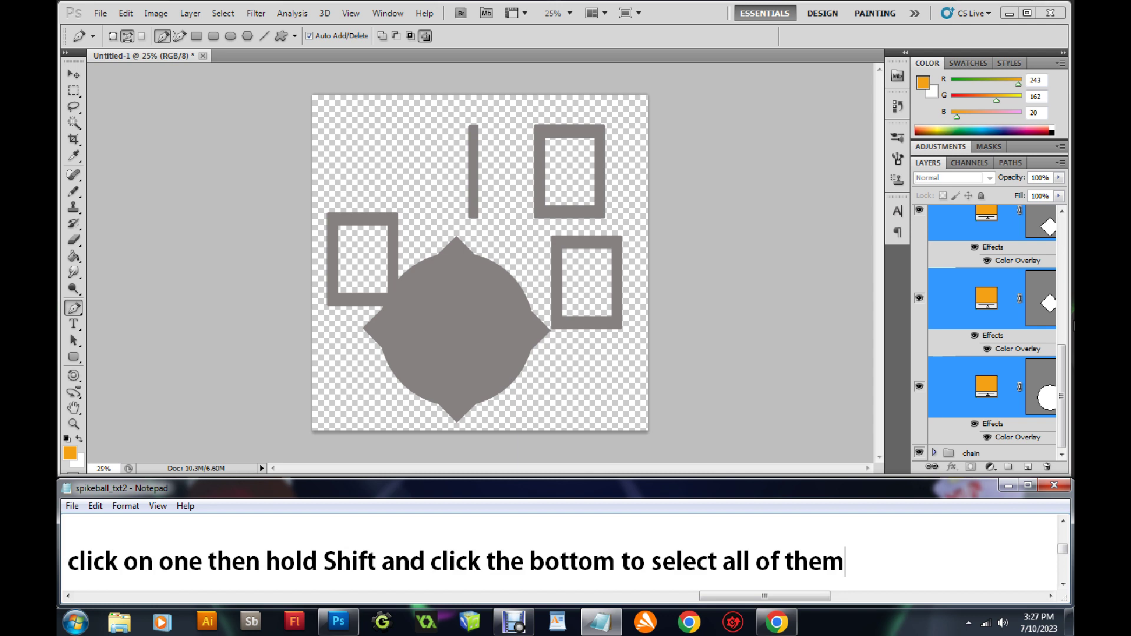
pyautogui.moveTo(1073, 324); pyautogui.dragTo(1060, 354)
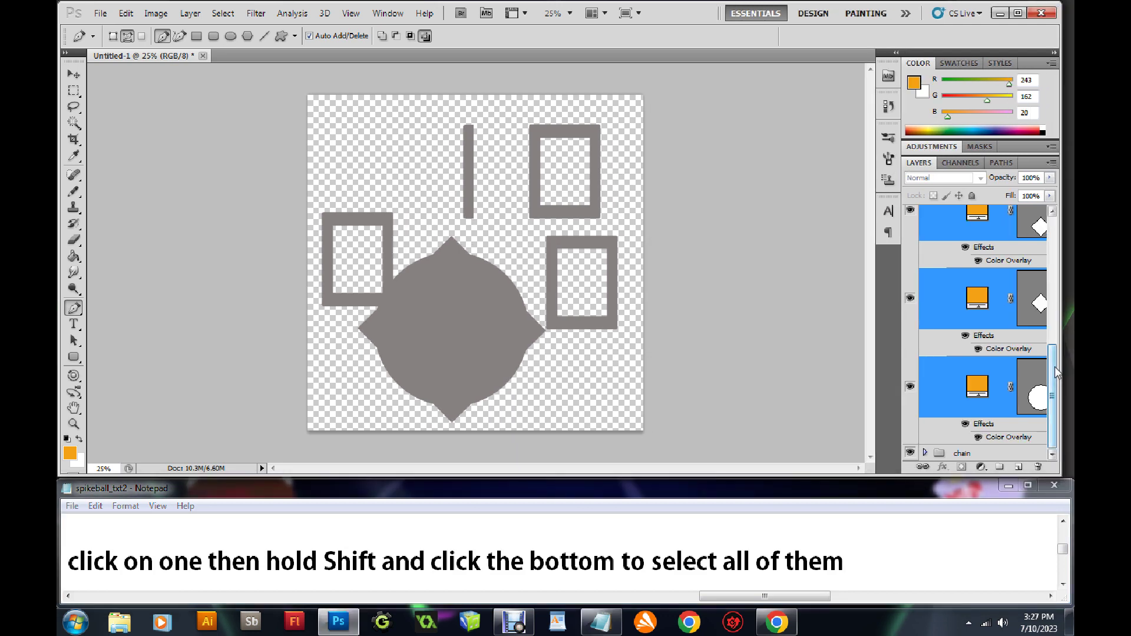
pyautogui.moveTo(1059, 368)
pyautogui.mouseDown()
pyautogui.moveTo(1071, 368)
pyautogui.moveTo(1067, 244)
pyautogui.mouseUp()
# Reselect the range of spike layers, then collapse the spikeball group.
pyautogui.click(1017, 340)
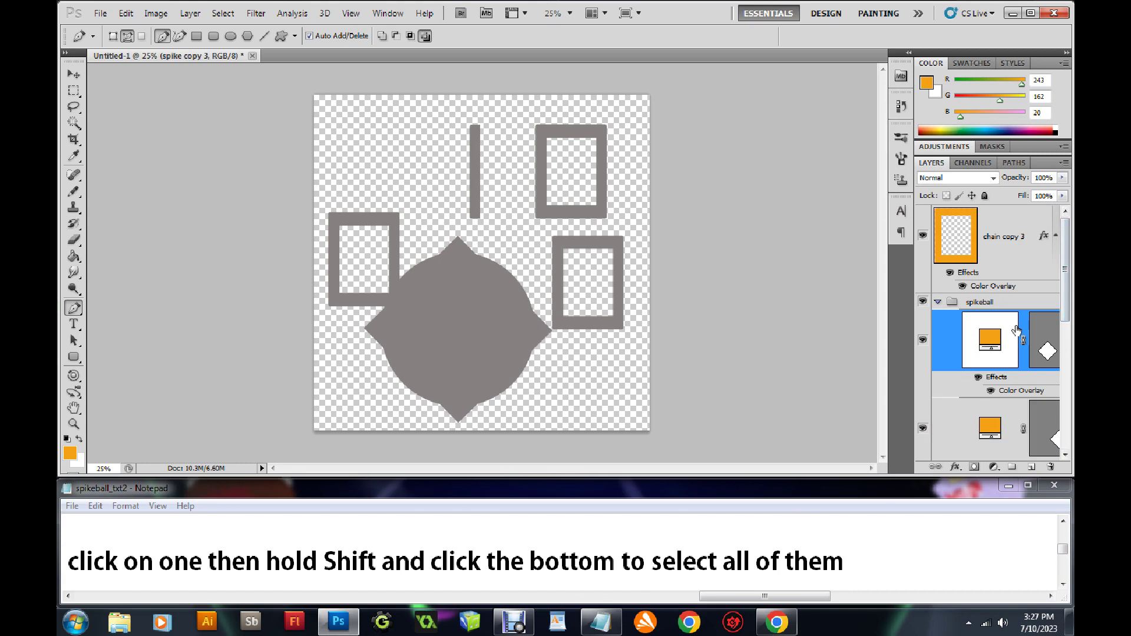
pyautogui.moveTo(1065, 297); pyautogui.dragTo(1067, 438)
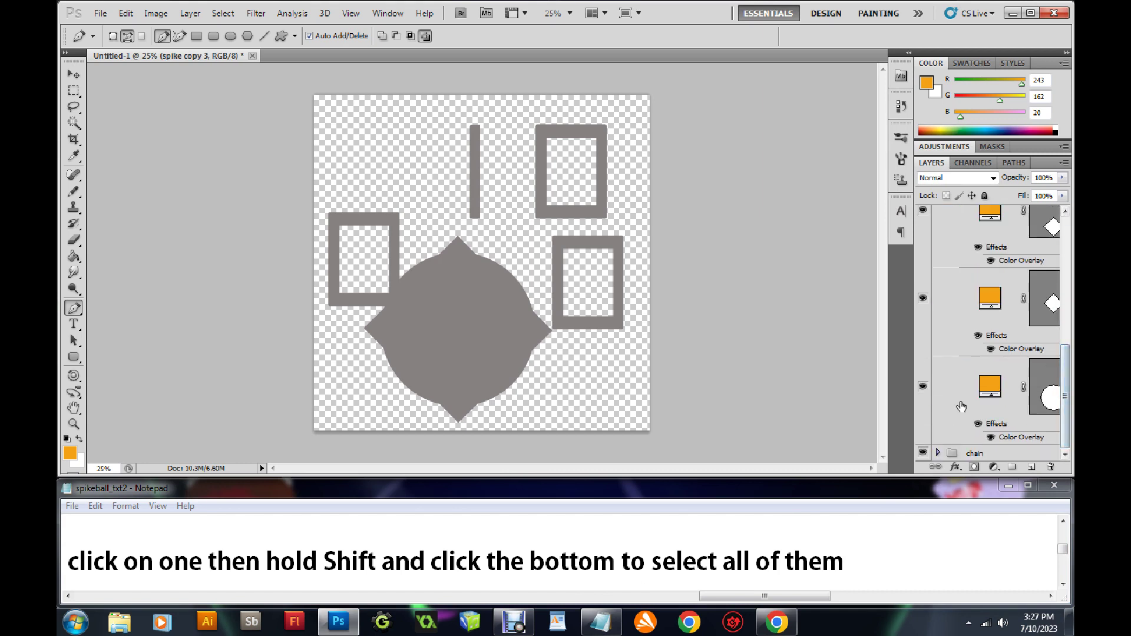
pyautogui.keyDown('shift'); pyautogui.click(961, 406); pyautogui.keyUp('shift')
pyautogui.moveTo(1067, 401); pyautogui.dragTo(1071, 265)
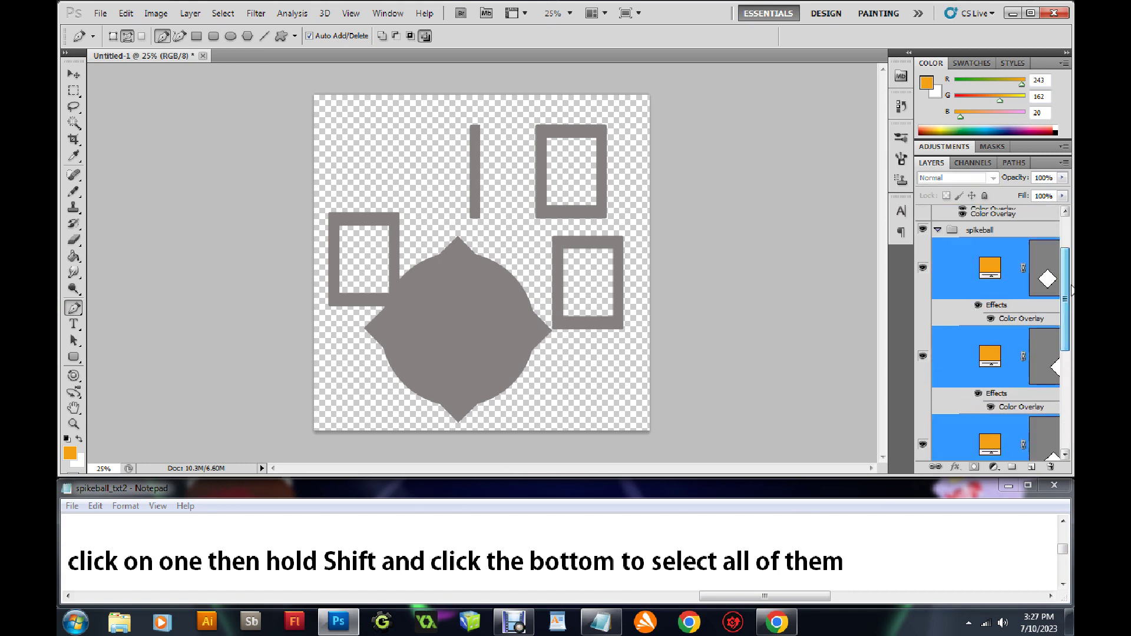
pyautogui.click(864, 564)
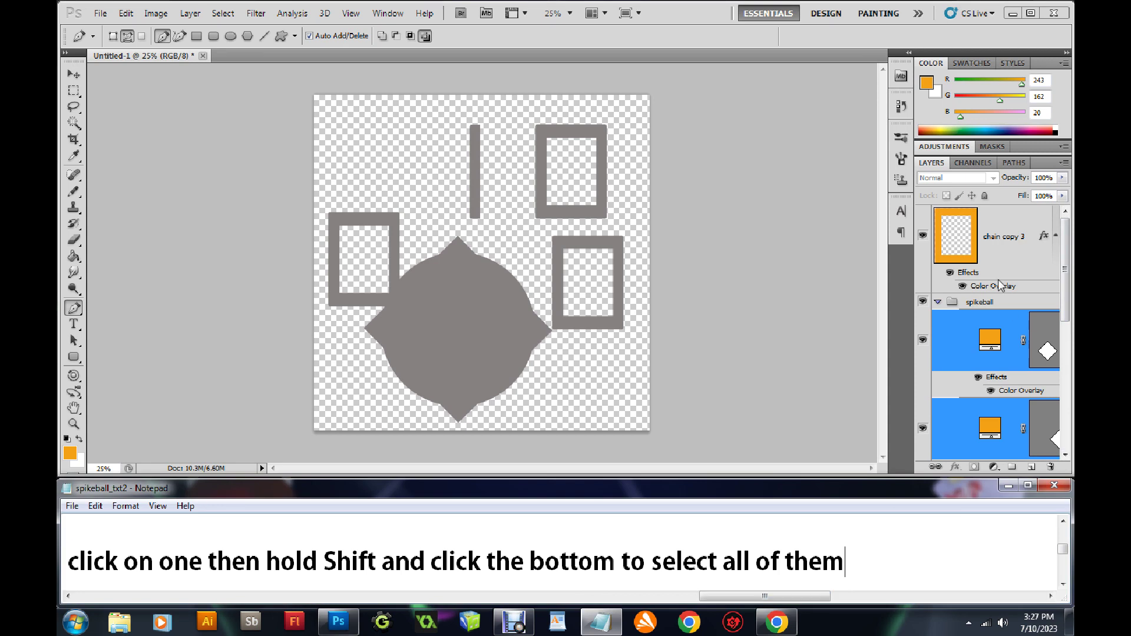
pyautogui.click(935, 302)
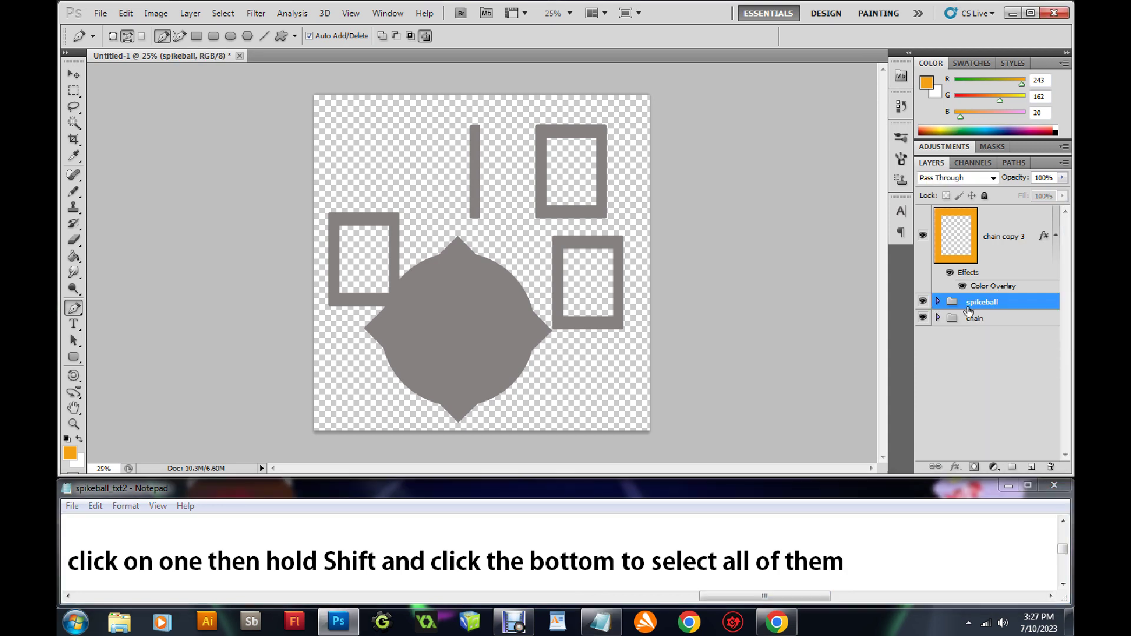
# Drag chain copy 3 into the chain group and start a free transform on it.
pyautogui.moveTo(792, 596); pyautogui.dragTo(124, 595)
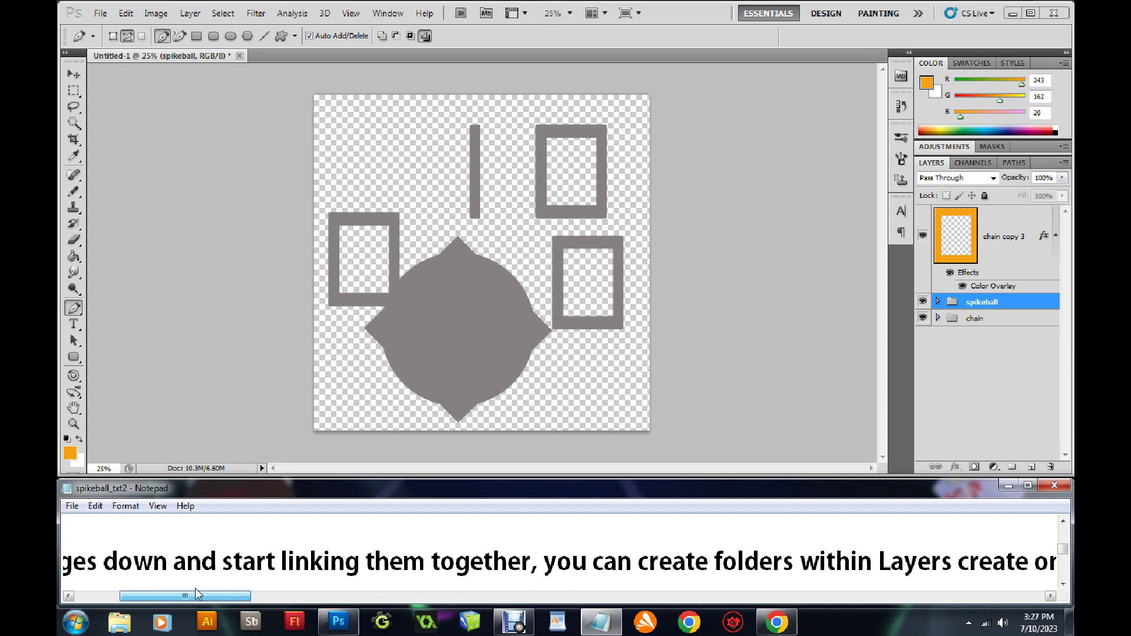
pyautogui.click(1062, 584)
pyautogui.click(1063, 584)
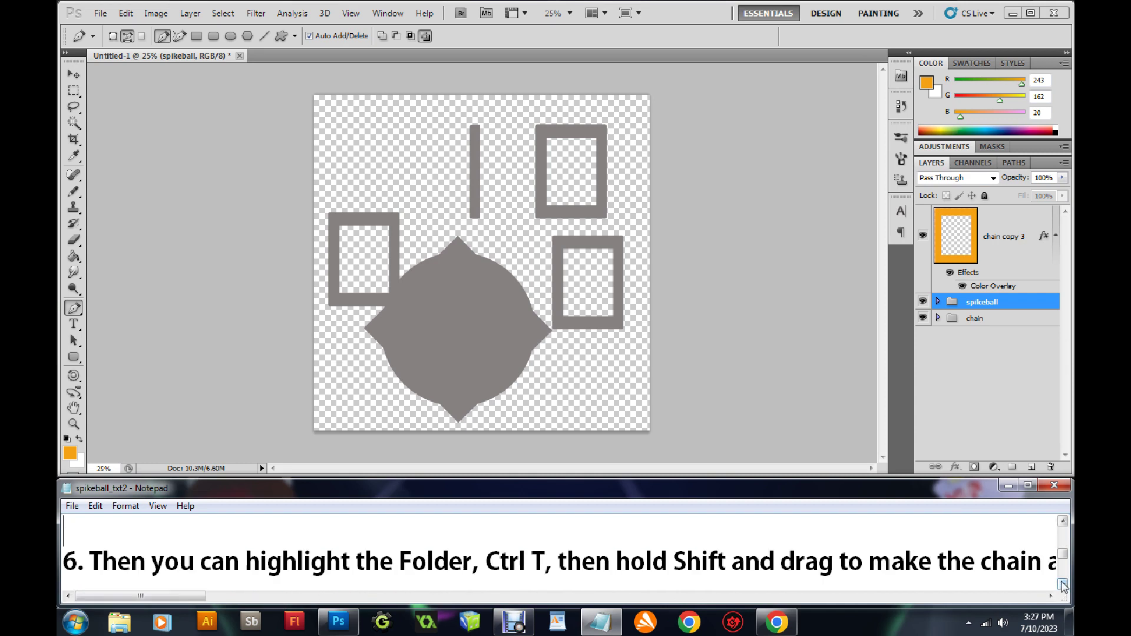
pyautogui.moveTo(185, 596); pyautogui.dragTo(199, 598)
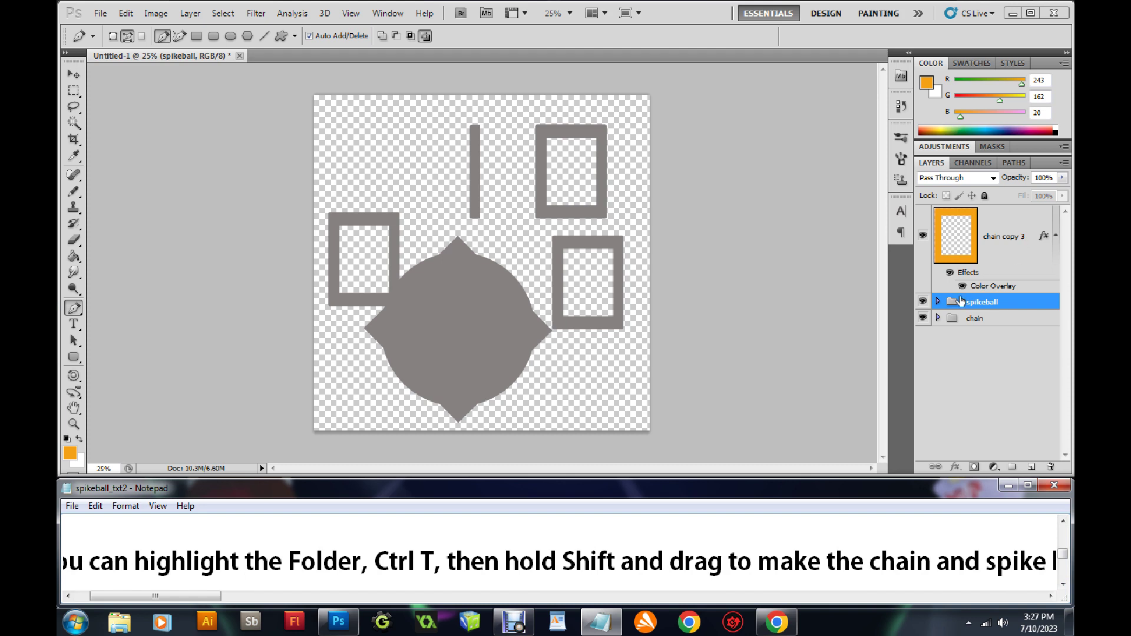
pyautogui.moveTo(1006, 238); pyautogui.dragTo(985, 316)
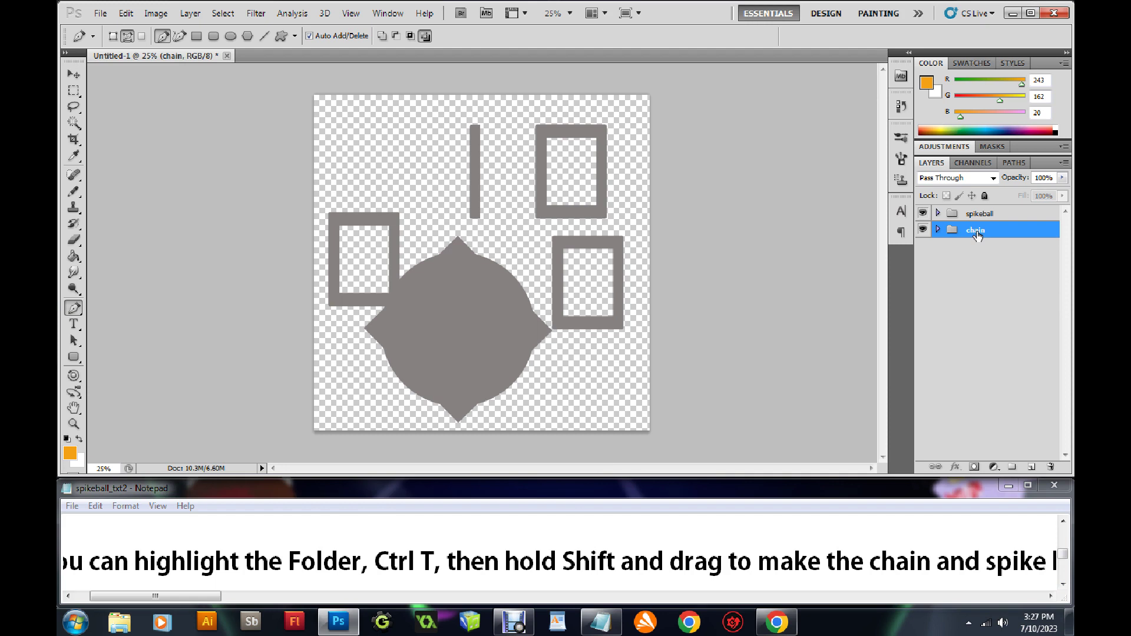
pyautogui.hotkey('ctrl', 't')
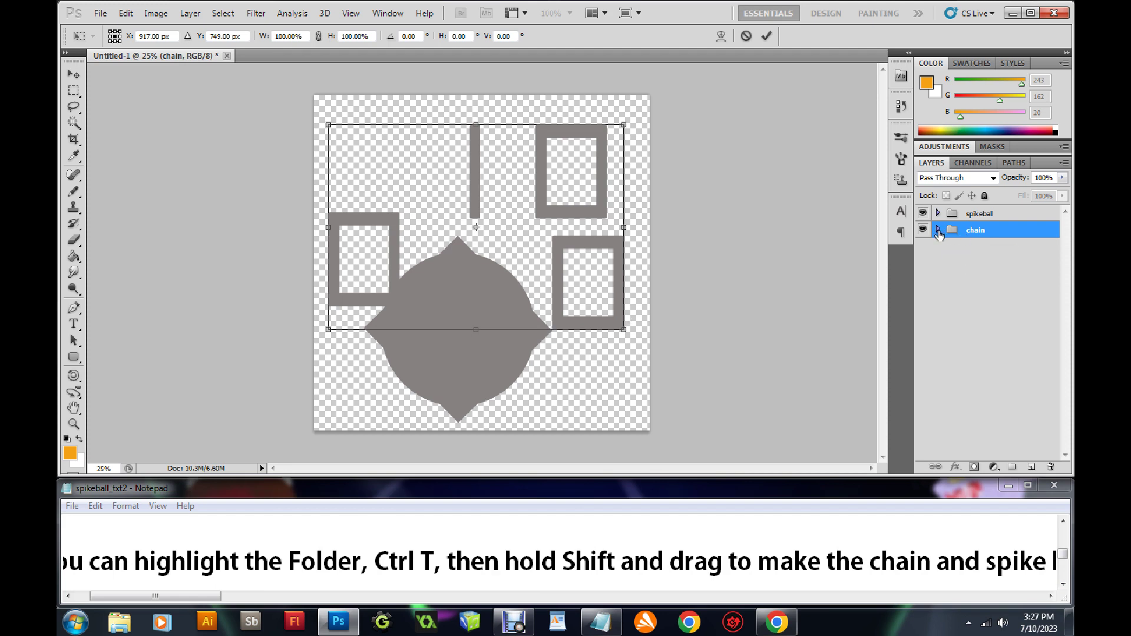
# Cancel the transform, expand the chain group, and undo an accidental move of the chain.
pyautogui.press('Return')
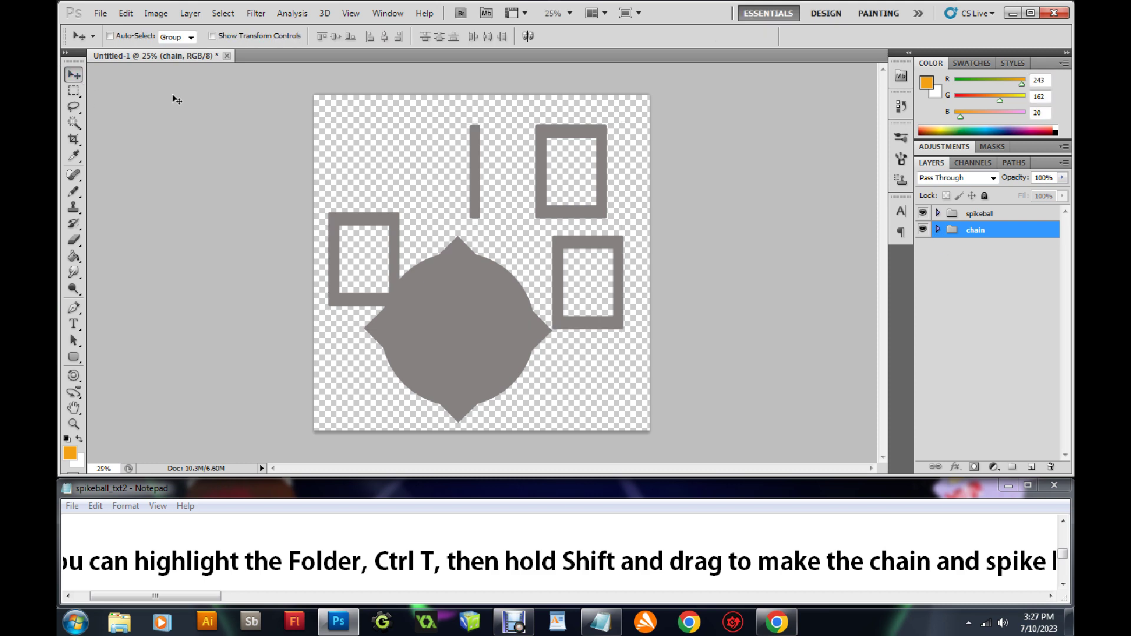
pyautogui.click(938, 229)
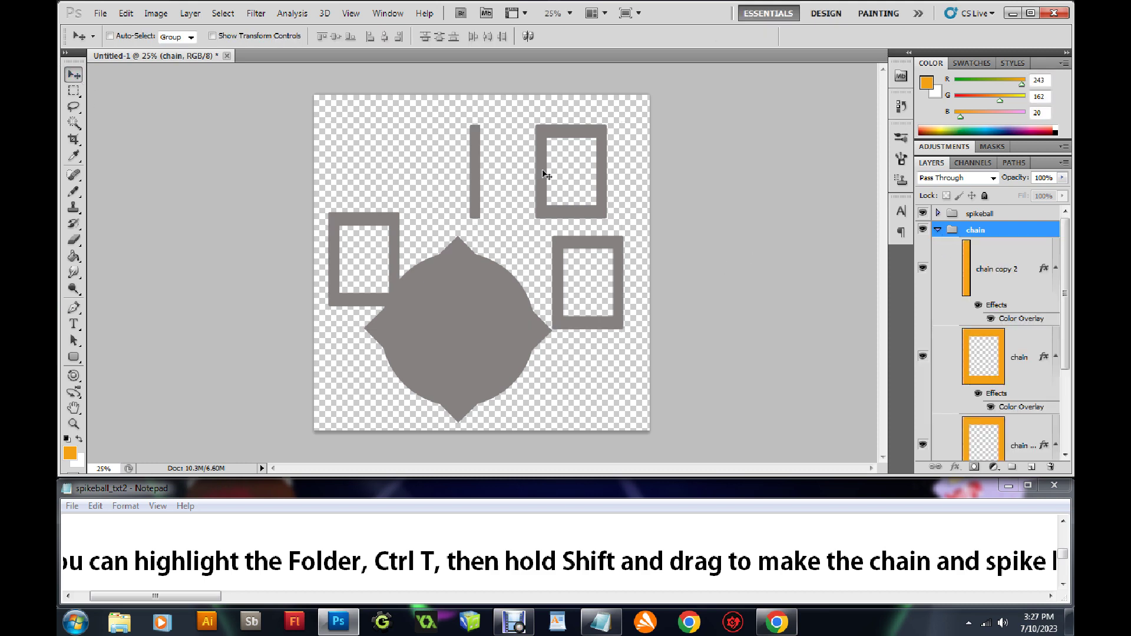
pyautogui.rightClick(385, 224)
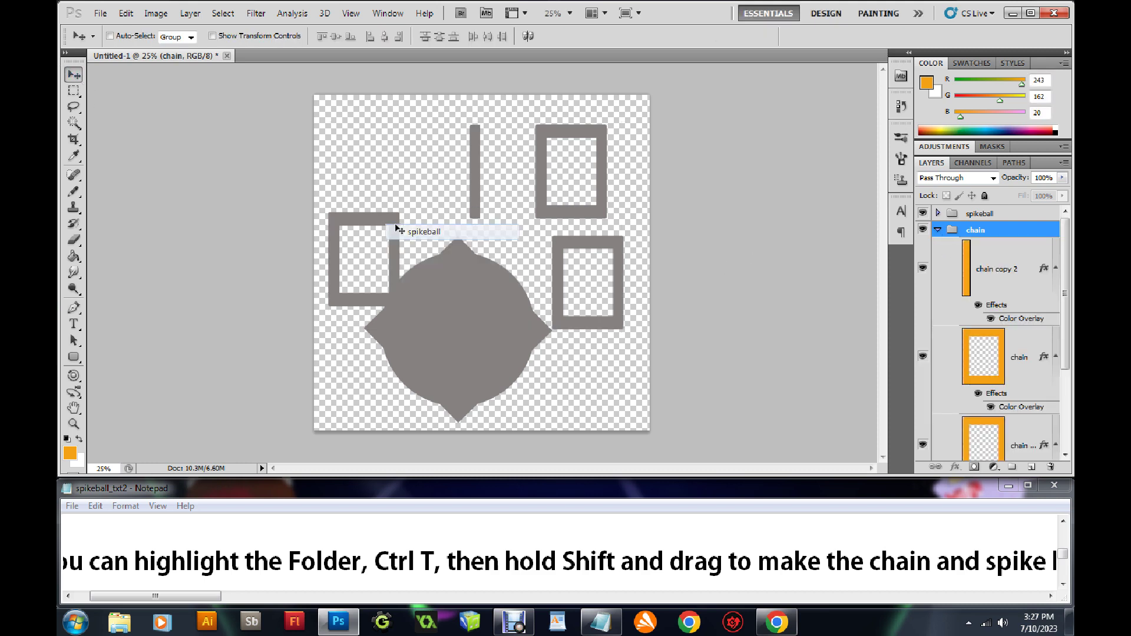
pyautogui.click(387, 225)
pyautogui.rightClick(386, 224)
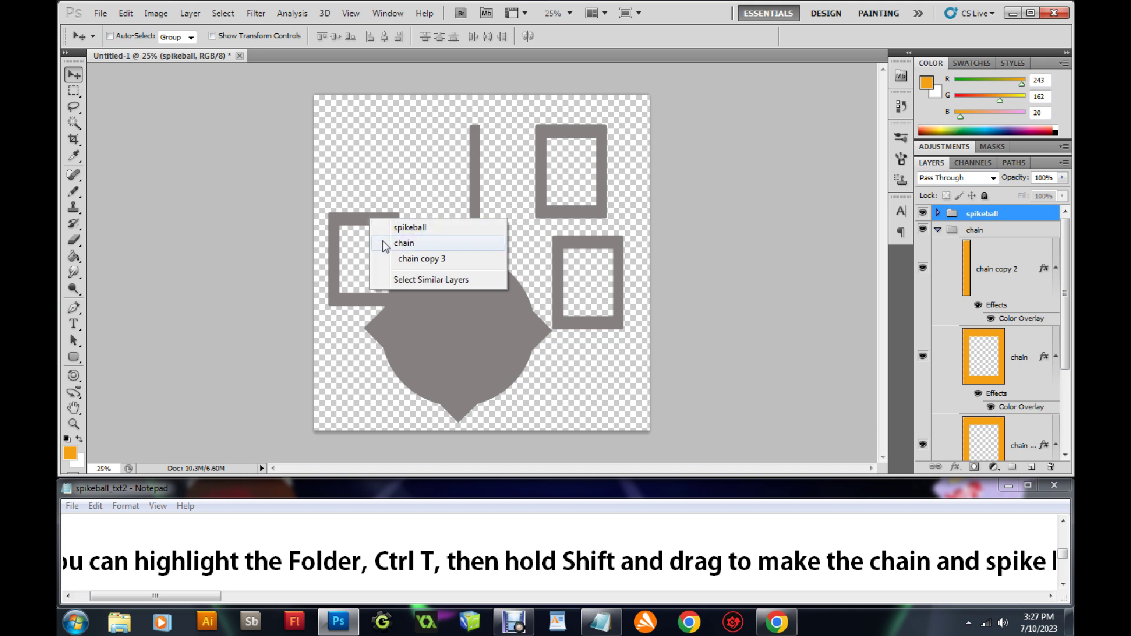
pyautogui.click(406, 245)
pyautogui.moveTo(369, 222); pyautogui.dragTo(387, 147)
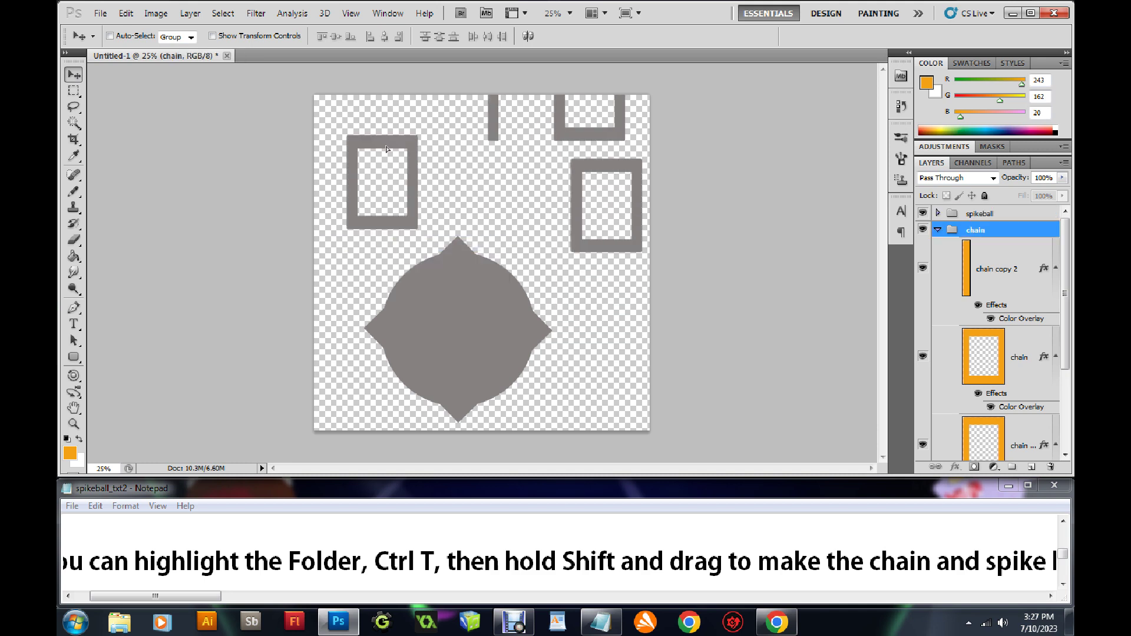
pyautogui.click(126, 13)
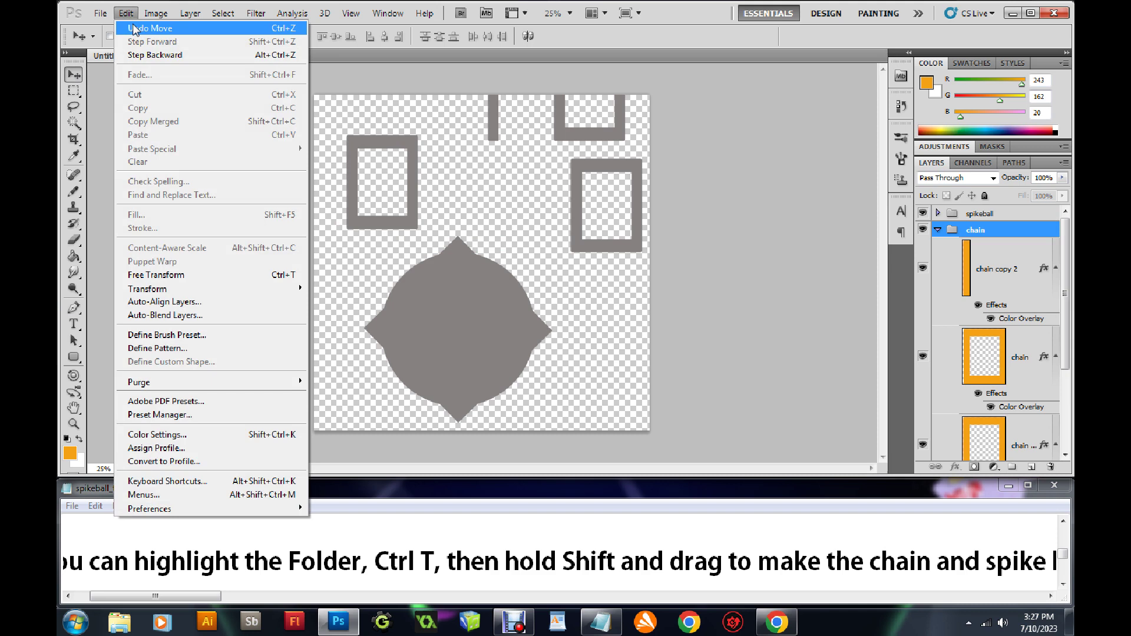
# Rearrange the pieces: chain copy 3 top-left, chain copy 2 bar below, chain frame beneath it.
pyautogui.rightClick(378, 218)
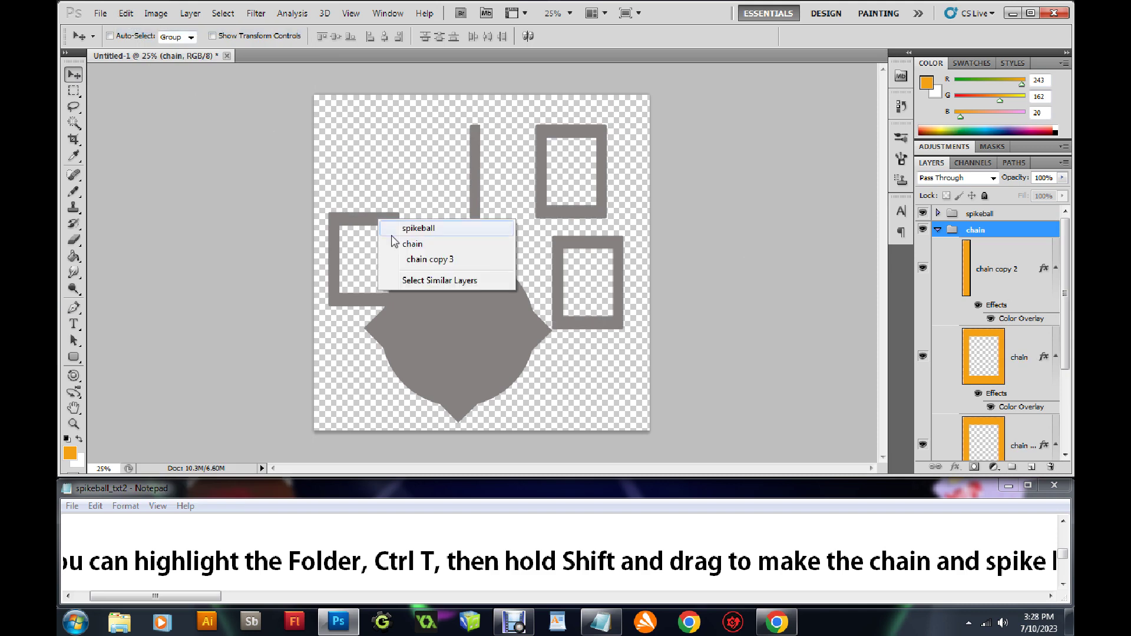
pyautogui.click(412, 259)
pyautogui.moveTo(412, 259); pyautogui.dragTo(423, 171)
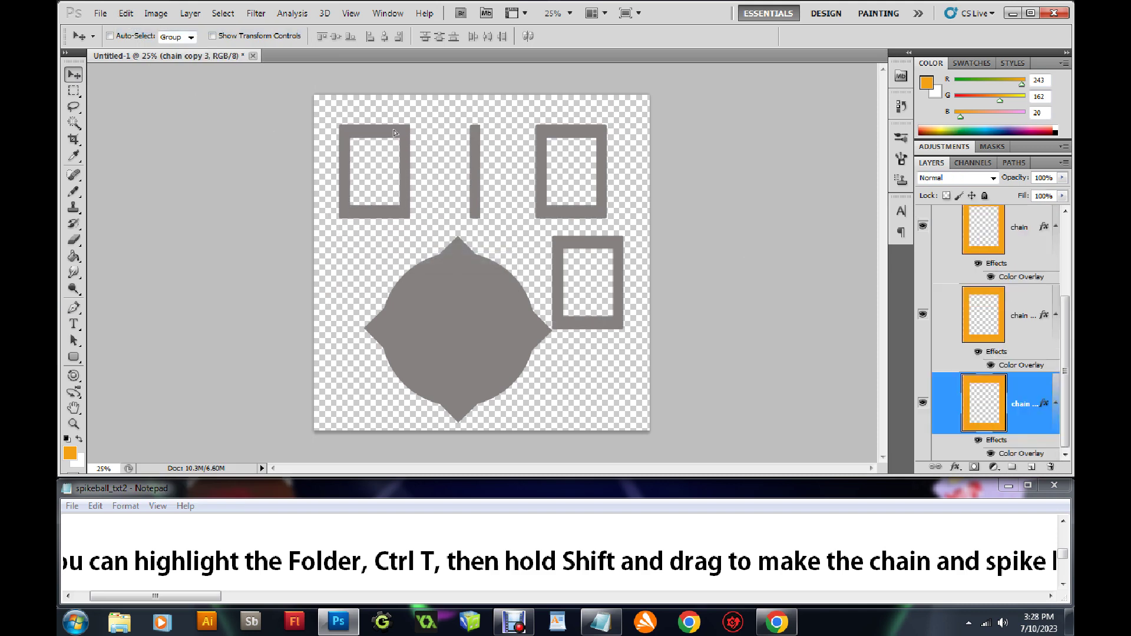
pyautogui.rightClick(475, 165)
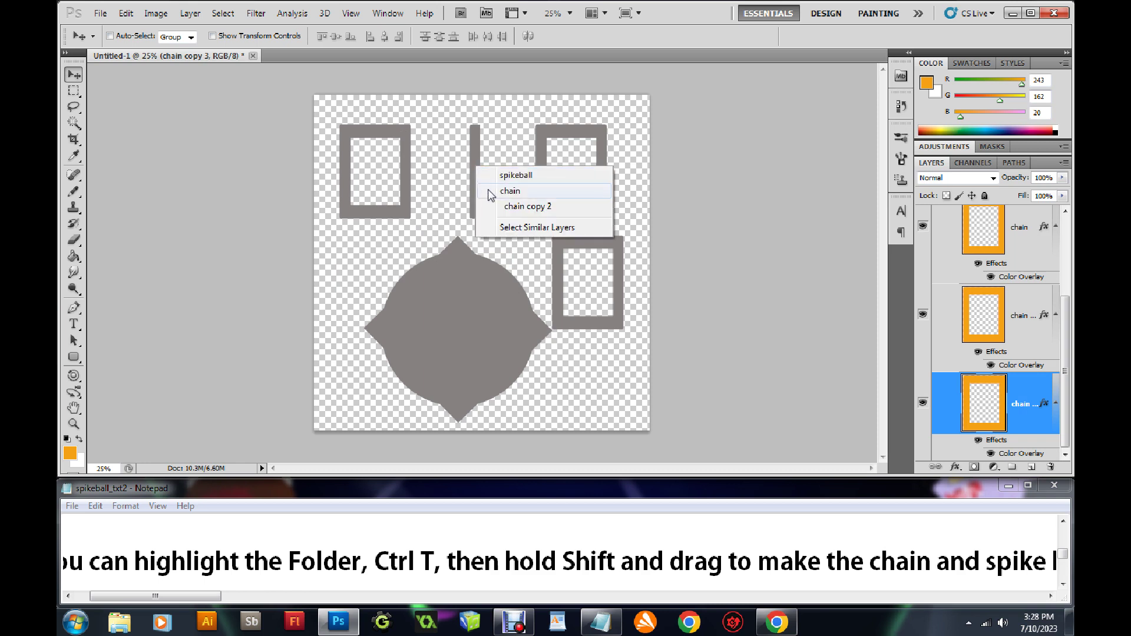
pyautogui.click(495, 206)
pyautogui.moveTo(473, 179); pyautogui.dragTo(373, 256)
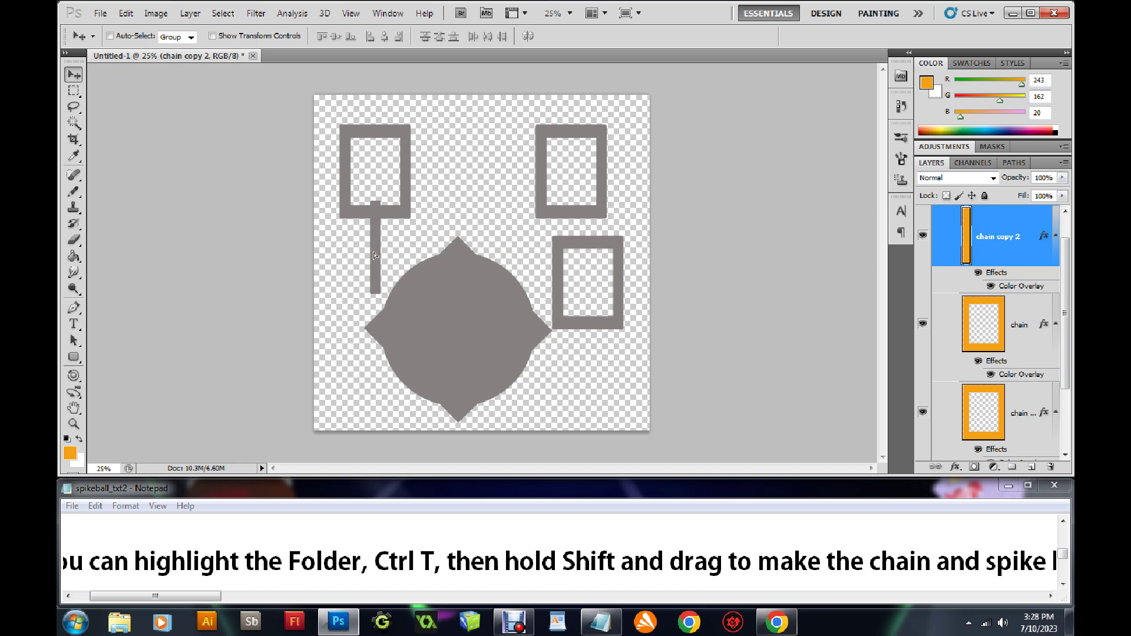
pyautogui.rightClick(535, 203)
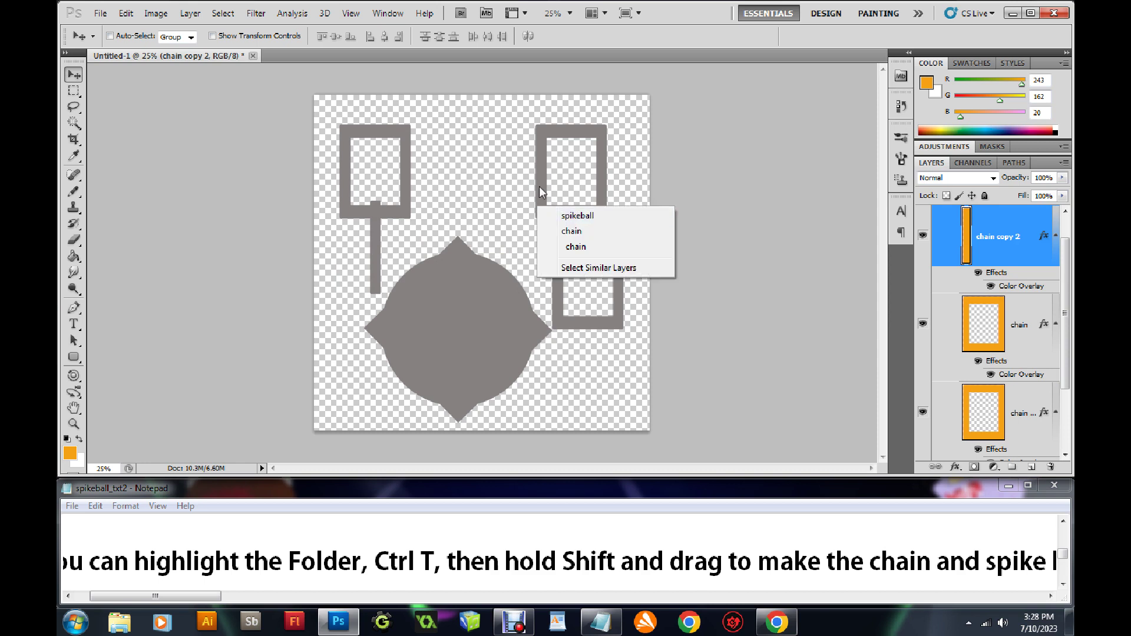
pyautogui.rightClick(539, 185)
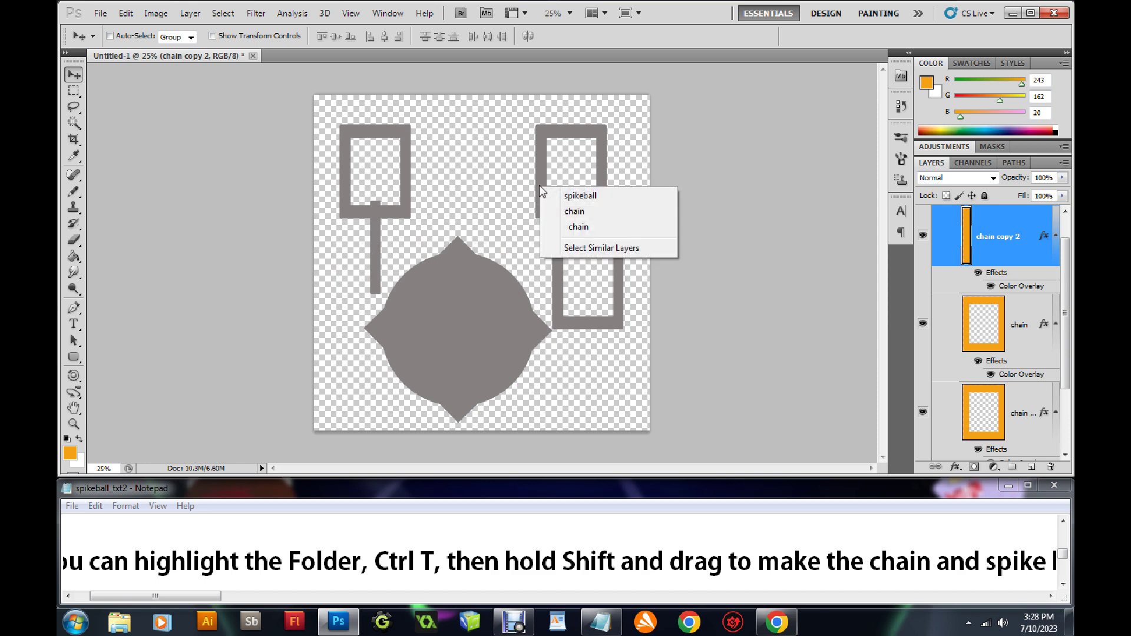
pyautogui.click(563, 227)
pyautogui.moveTo(543, 203); pyautogui.dragTo(342, 352)
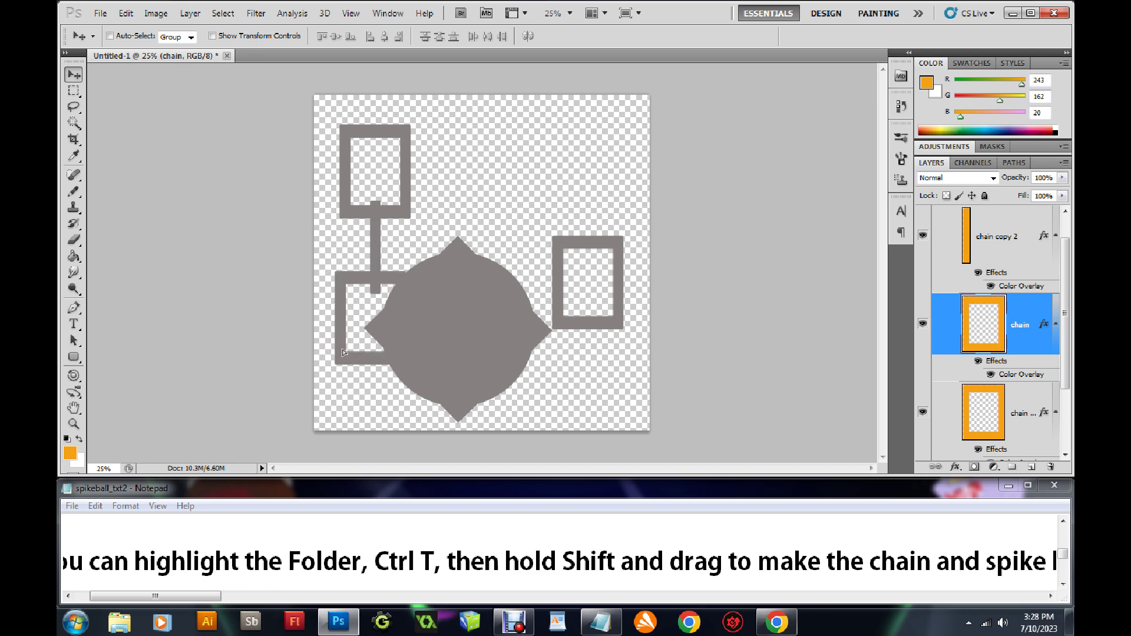
# Duplicate the chain copy 2 connector lower down the chain.
pyautogui.rightClick(382, 259)
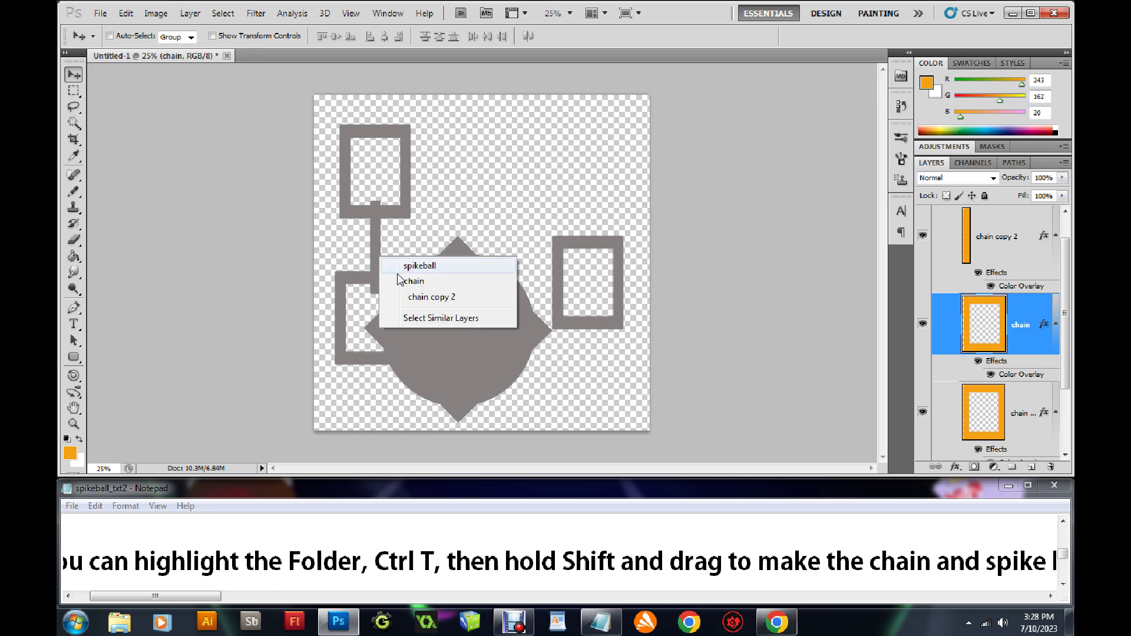
pyautogui.click(391, 282)
pyautogui.rightClick(377, 256)
pyautogui.click(392, 291)
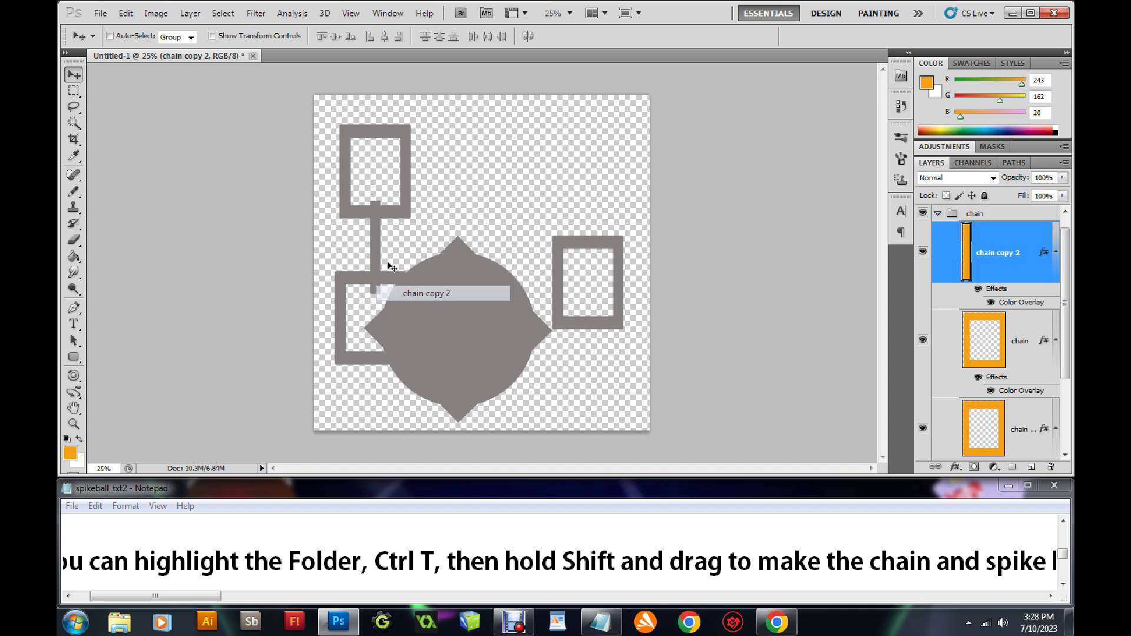
pyautogui.moveTo(374, 248); pyautogui.dragTo(373, 388)
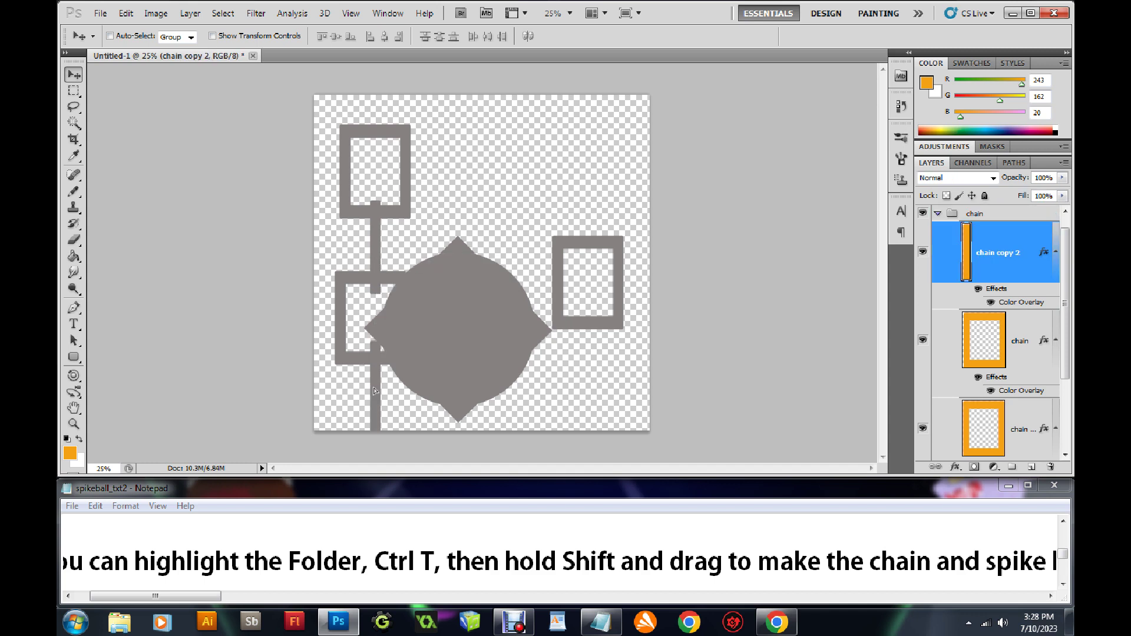
# Place the chain copy square link below the lower connector and collapse the chain group.
pyautogui.rightClick(595, 327)
pyautogui.click(607, 332)
pyautogui.rightClick(597, 323)
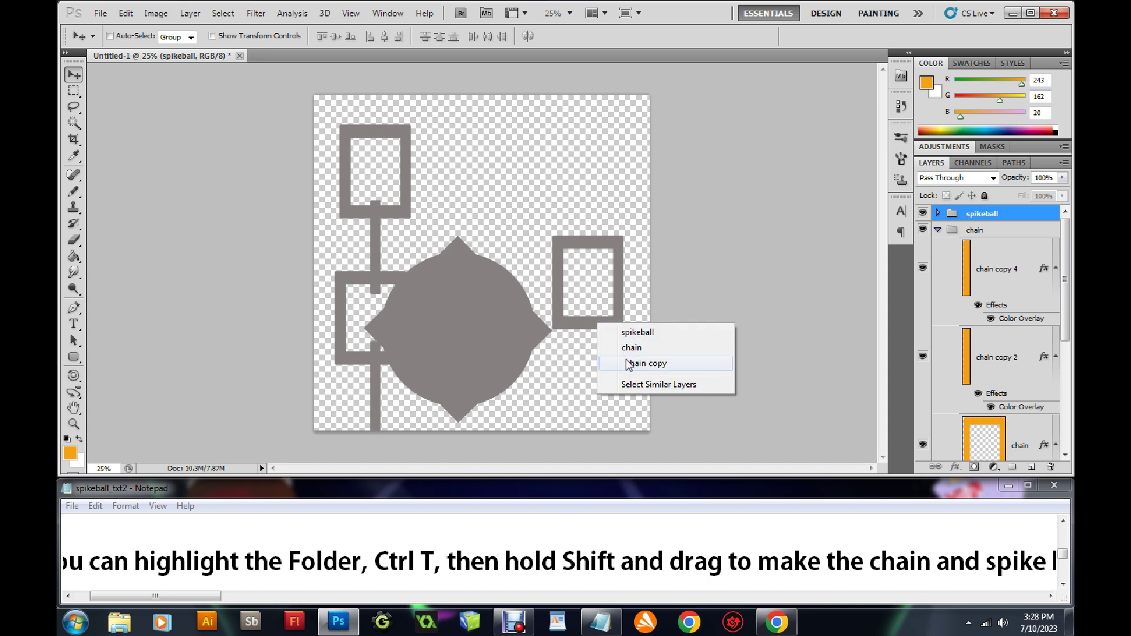
pyautogui.click(627, 364)
pyautogui.moveTo(628, 364); pyautogui.dragTo(372, 469)
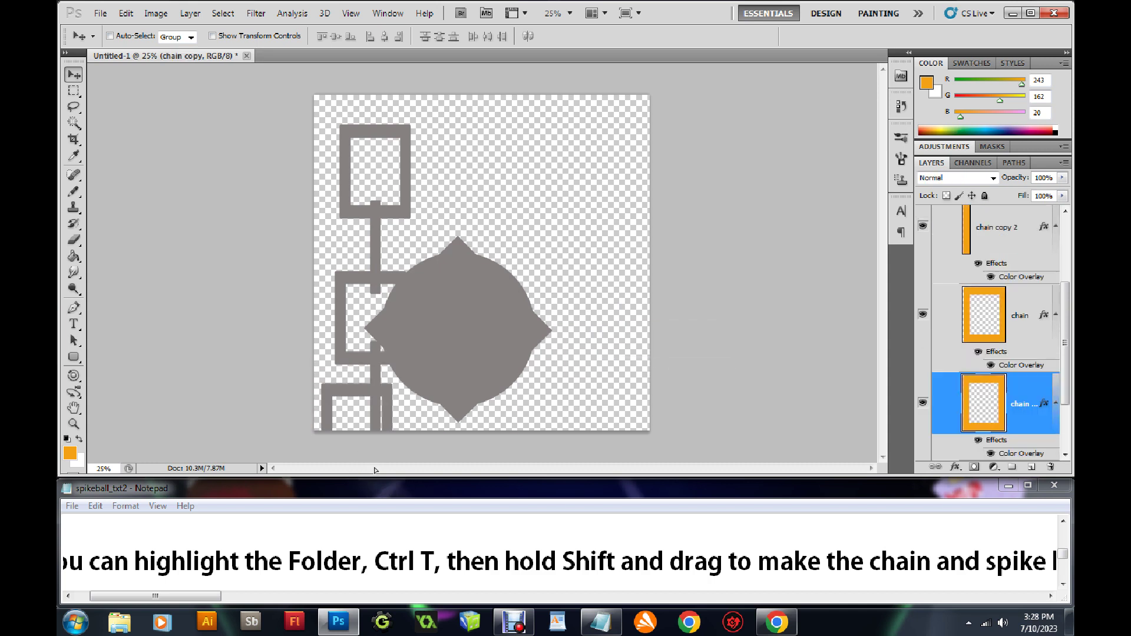
pyautogui.moveTo(336, 385); pyautogui.dragTo(366, 426)
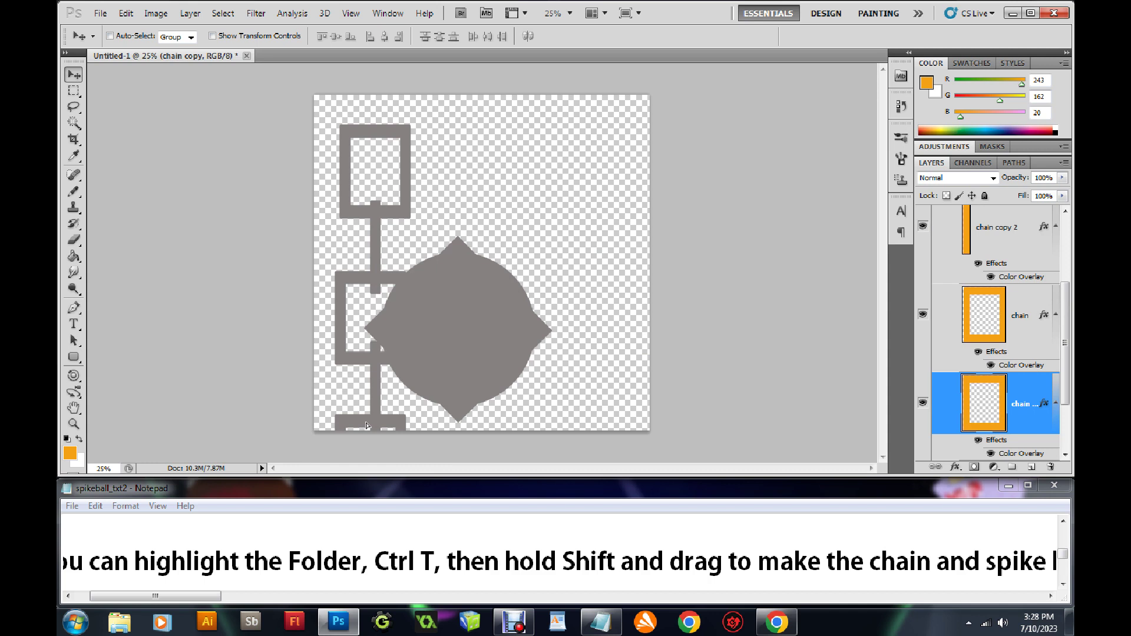
pyautogui.scroll(5, 1056, 318)
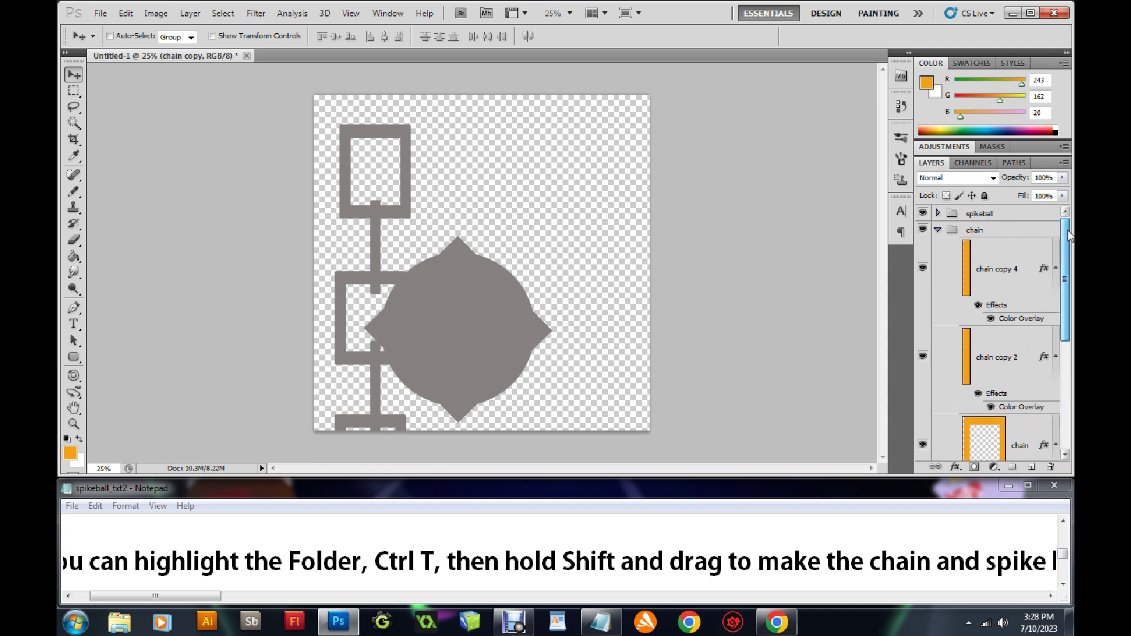
pyautogui.click(938, 230)
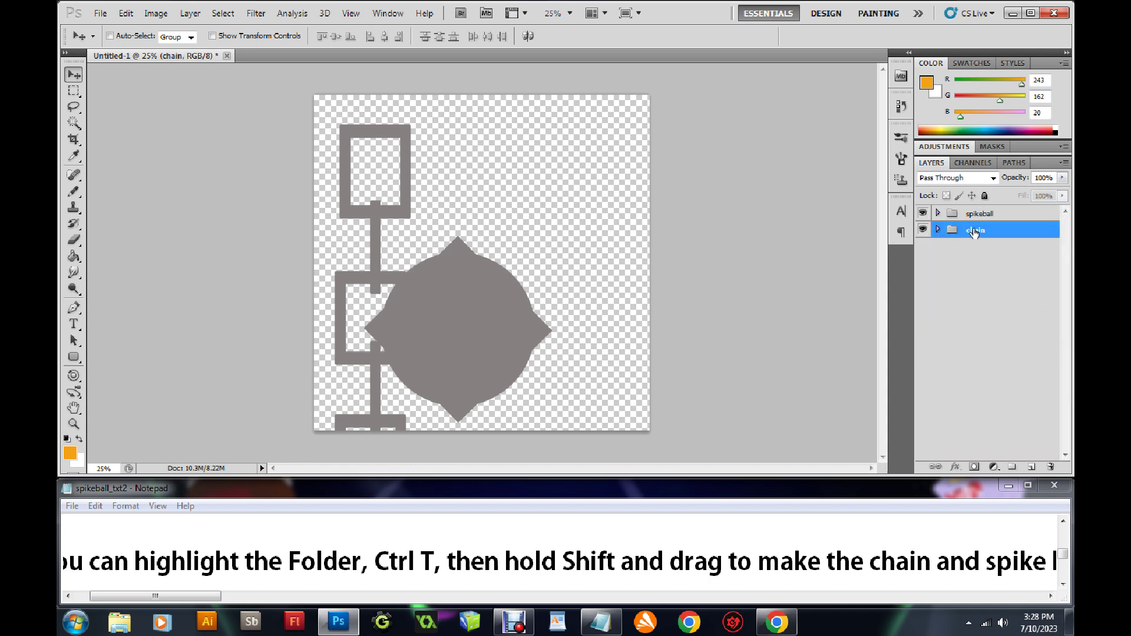
# Scale the whole chain group to about 62 percent and apply the transform.
pyautogui.hotkey('ctrl', 't')
pyautogui.moveTo(335, 125)
pyautogui.mouseDown()
pyautogui.moveTo(394, 260)
pyautogui.moveTo(580, 126)
pyautogui.mouseUp()
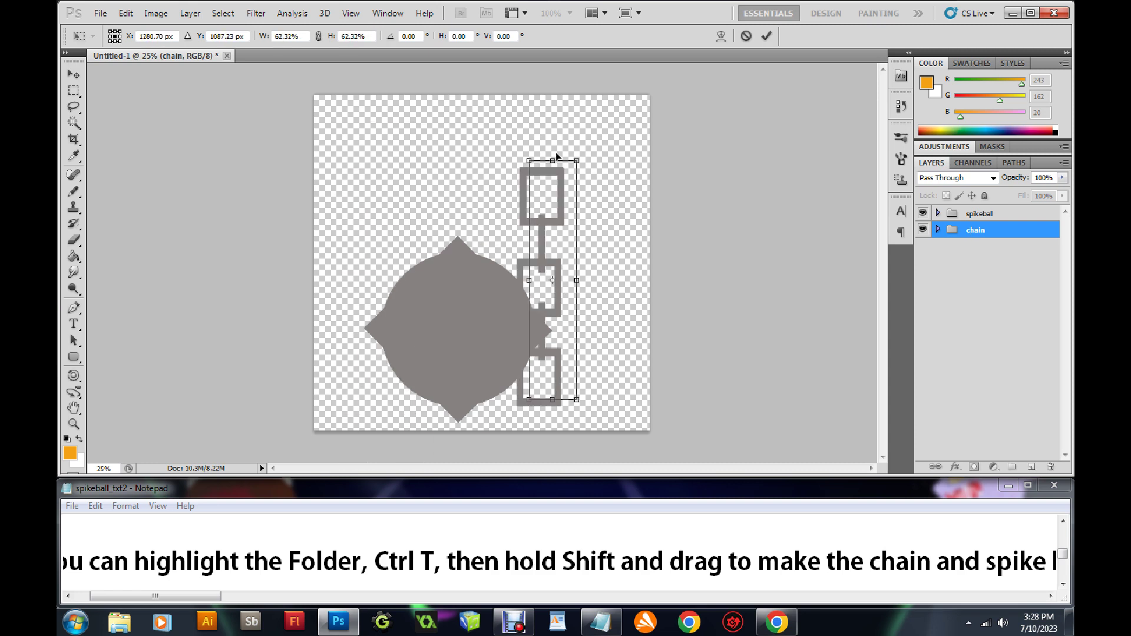
pyautogui.click(74, 74)
pyautogui.click(548, 234)
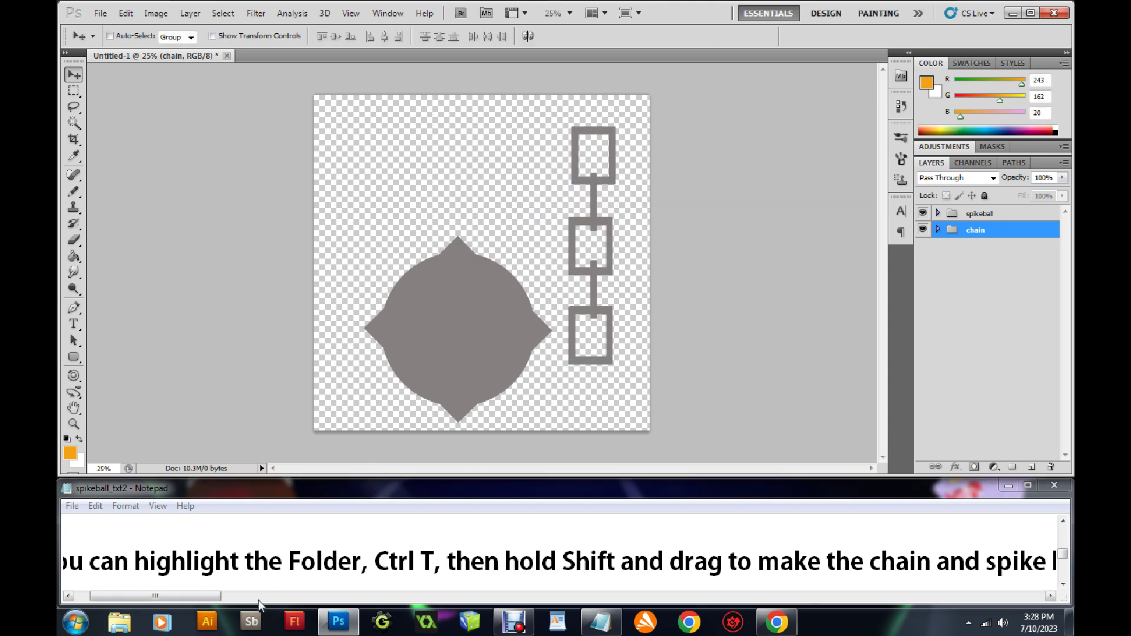
pyautogui.moveTo(212, 597); pyautogui.dragTo(382, 619)
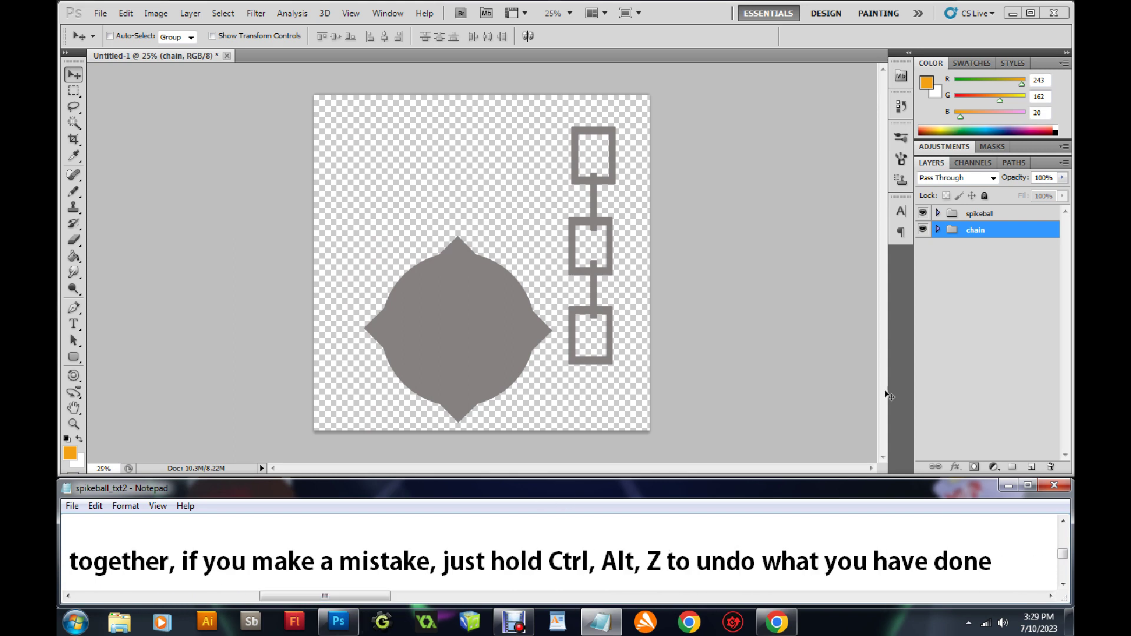
# Expand the chain group and toggle chain copy 4's visibility off and on.
pyautogui.click(934, 232)
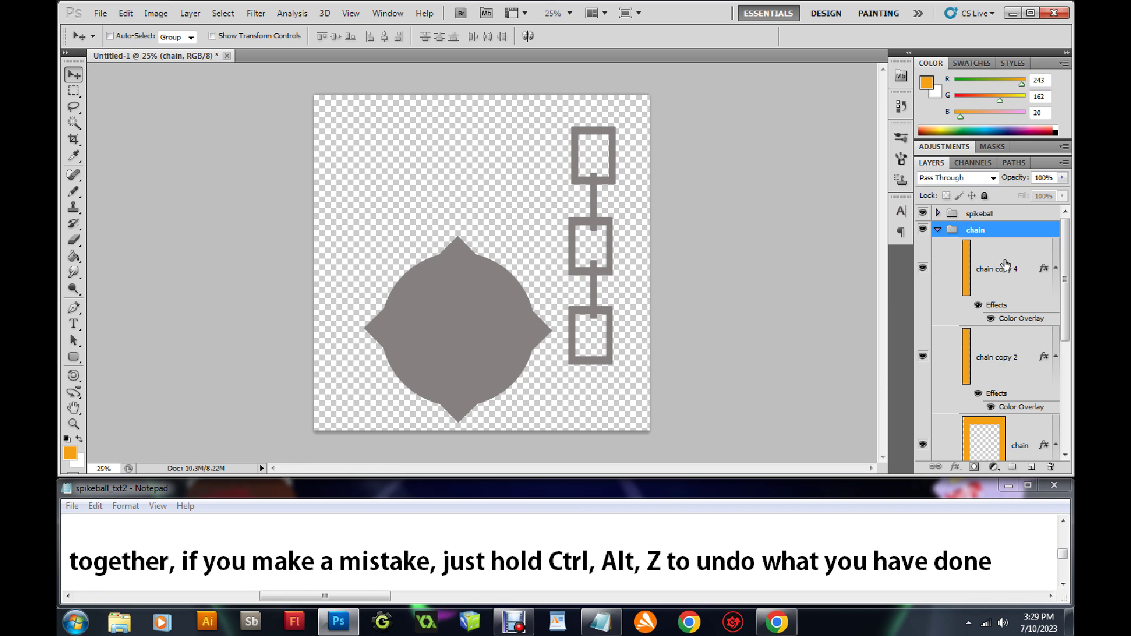
pyautogui.click(1009, 271)
pyautogui.click(923, 271)
pyautogui.click(923, 271)
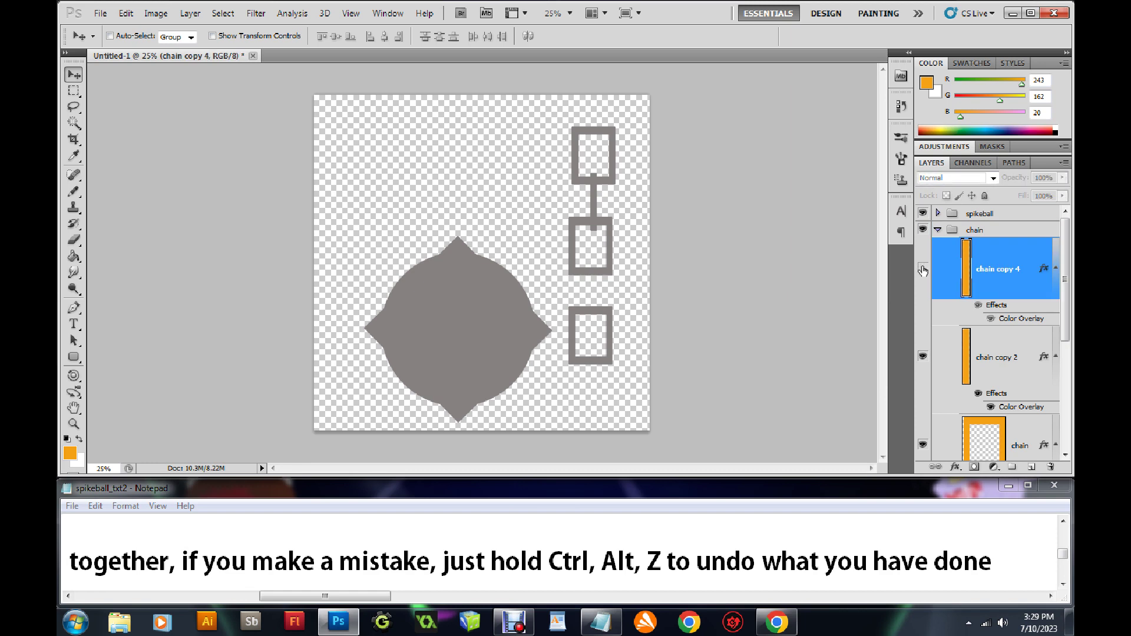
# Add the note 'Note you can use the eye to click off or on to see which object it is you are working on'.
pyautogui.click(1000, 566)
pyautogui.write(', Note ')
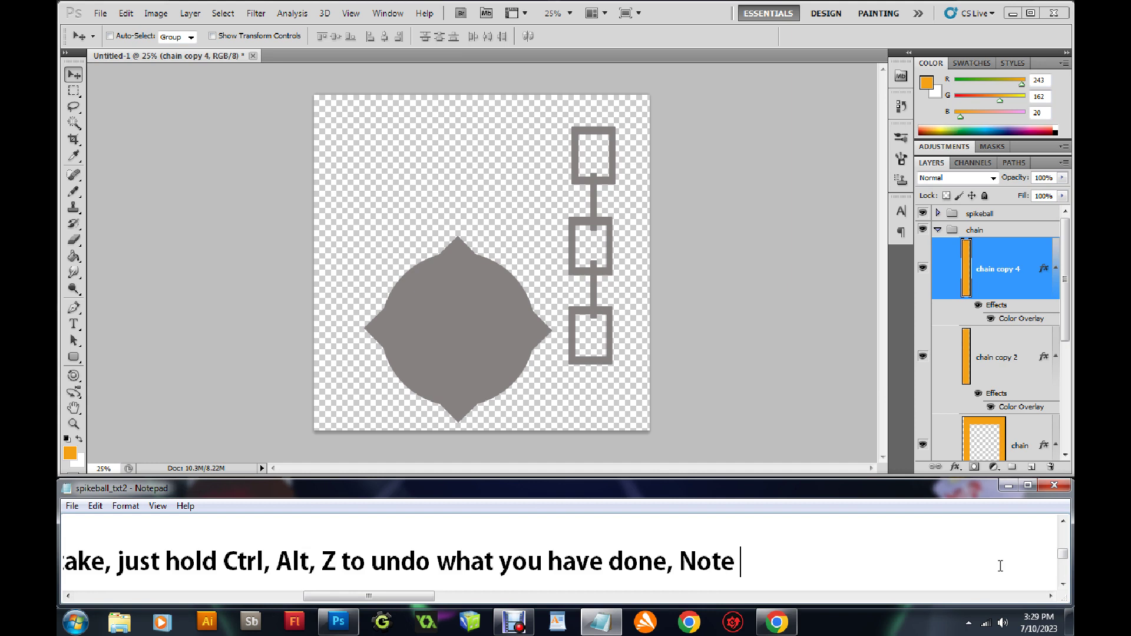
pyautogui.write('you can use the el')
pyautogui.press('BackSpace')
pyautogui.write('ye')
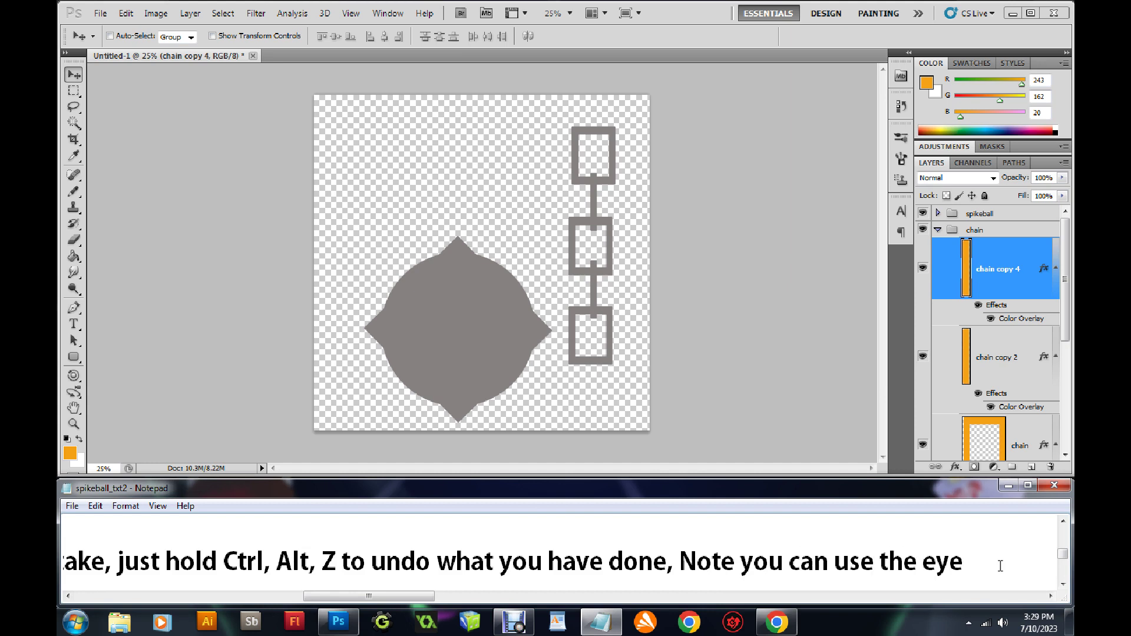
pyautogui.write(' to click off ')
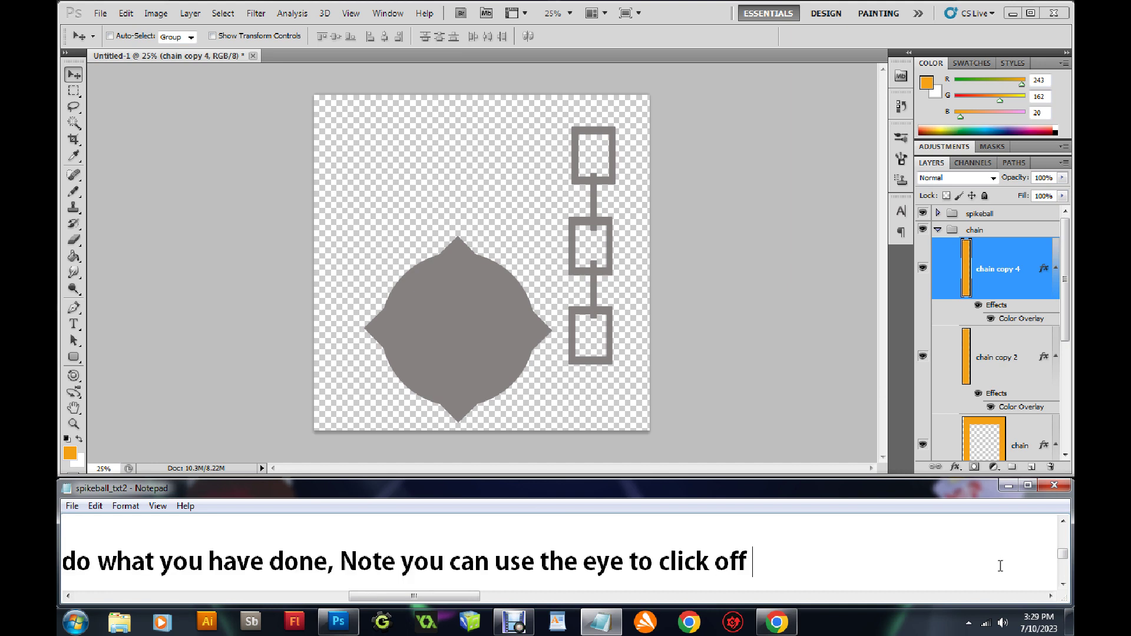
pyautogui.write('or on ')
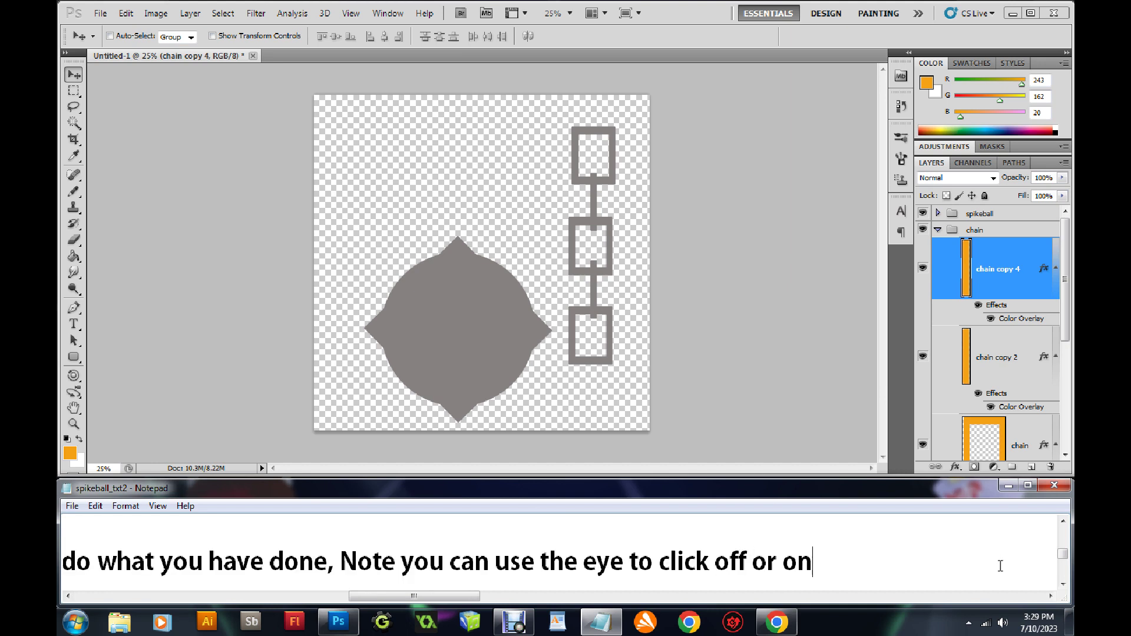
pyautogui.write('to see wha')
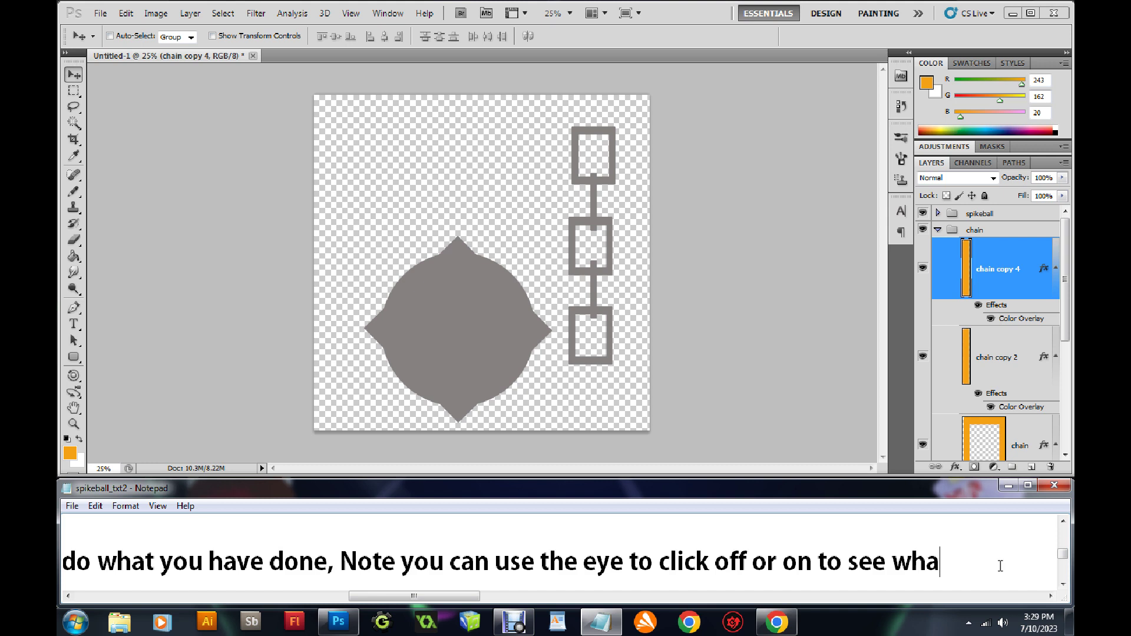
pyautogui.press('BackSpace')
pyautogui.write('ich')
pyautogui.write(' object ')
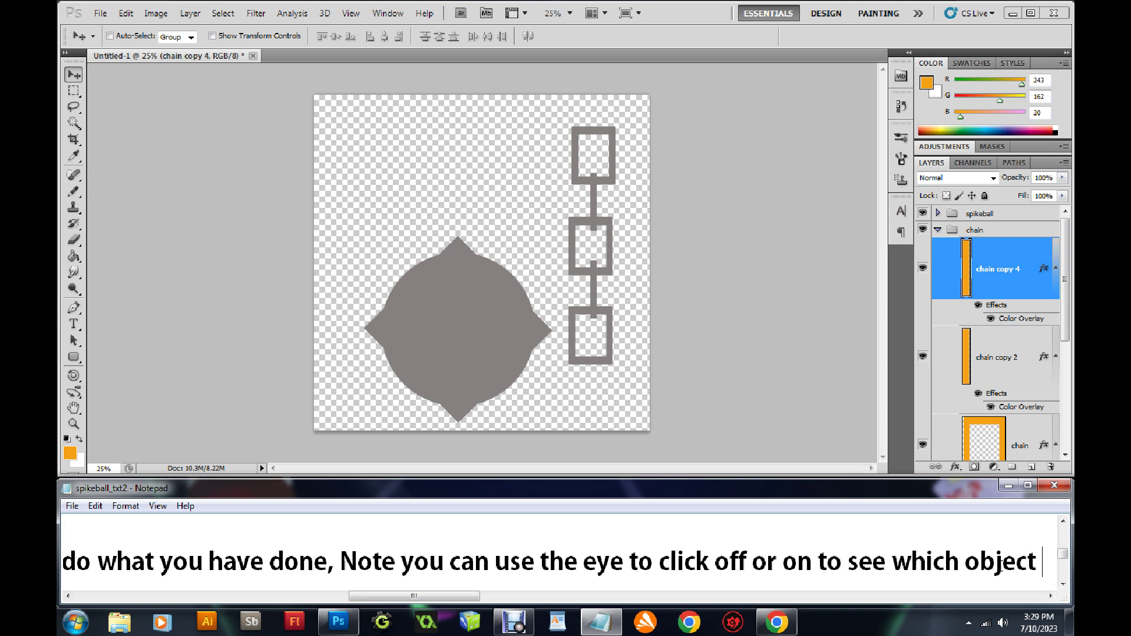
pyautogui.write('it is you are working on')
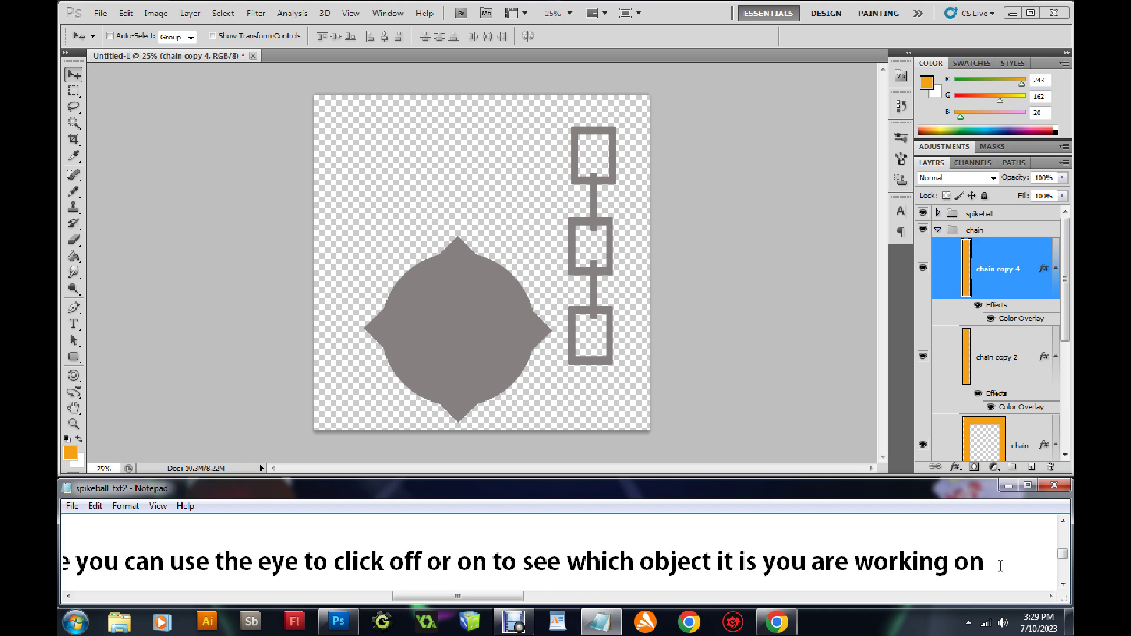
# Toggle visibility of chain copy 4, chain copy 2 and chain to identify each piece.
pyautogui.click(930, 265)
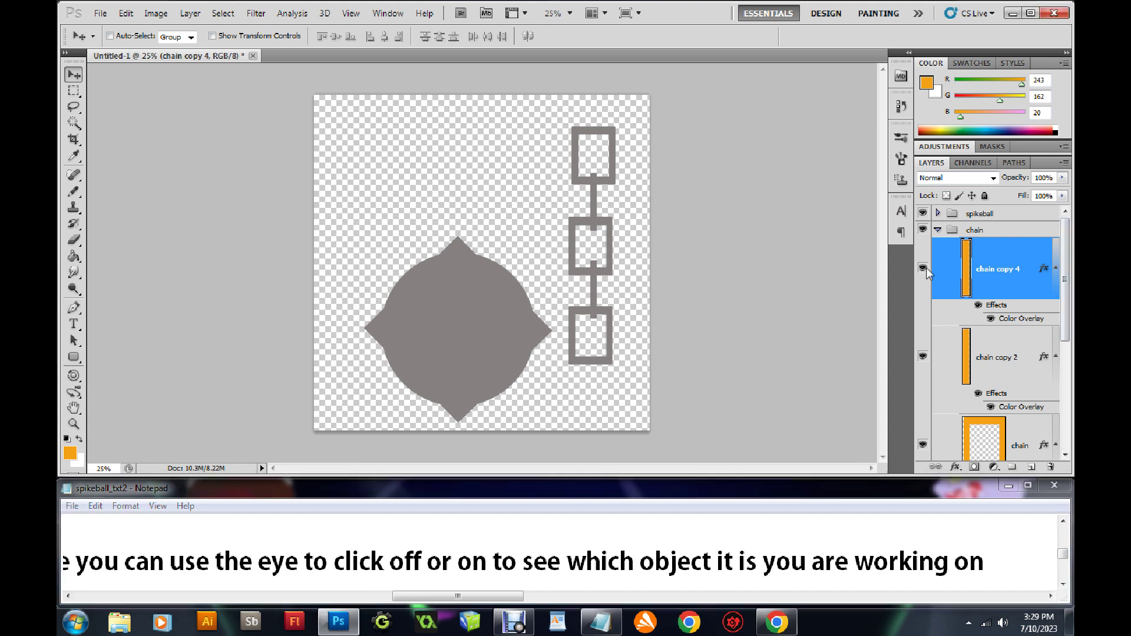
pyautogui.click(923, 269)
pyautogui.click(922, 358)
pyautogui.click(1006, 355)
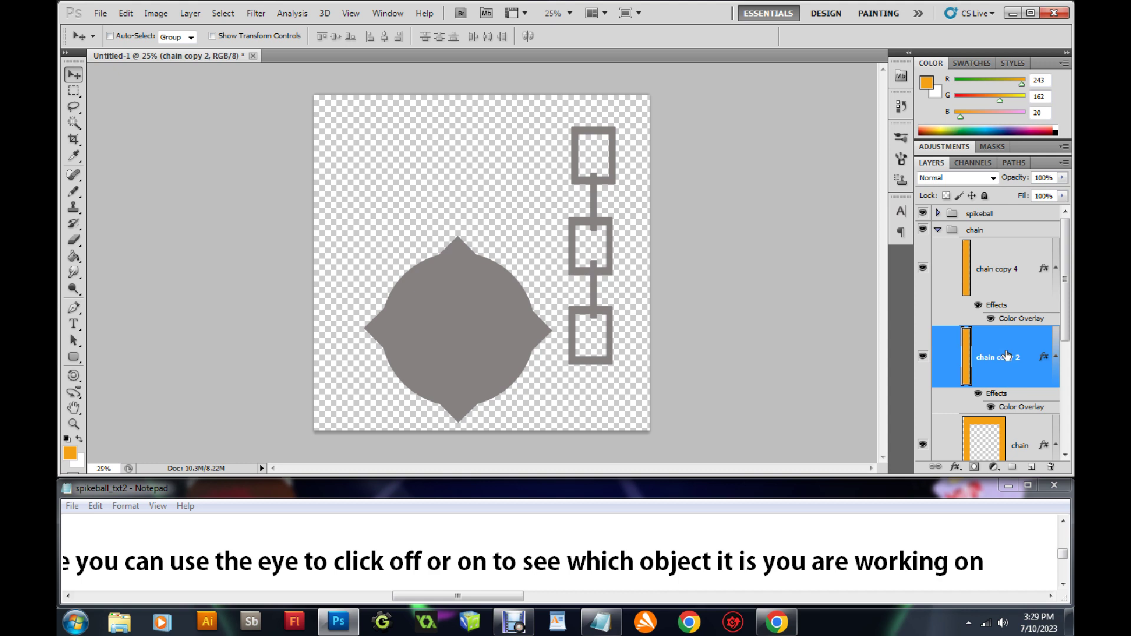
pyautogui.click(922, 445)
# Select the chain layer and nudge the middle link right with the arrow key.
pyautogui.click(957, 433)
pyautogui.press('Right')
pyautogui.press('Right')
pyautogui.press('Right')
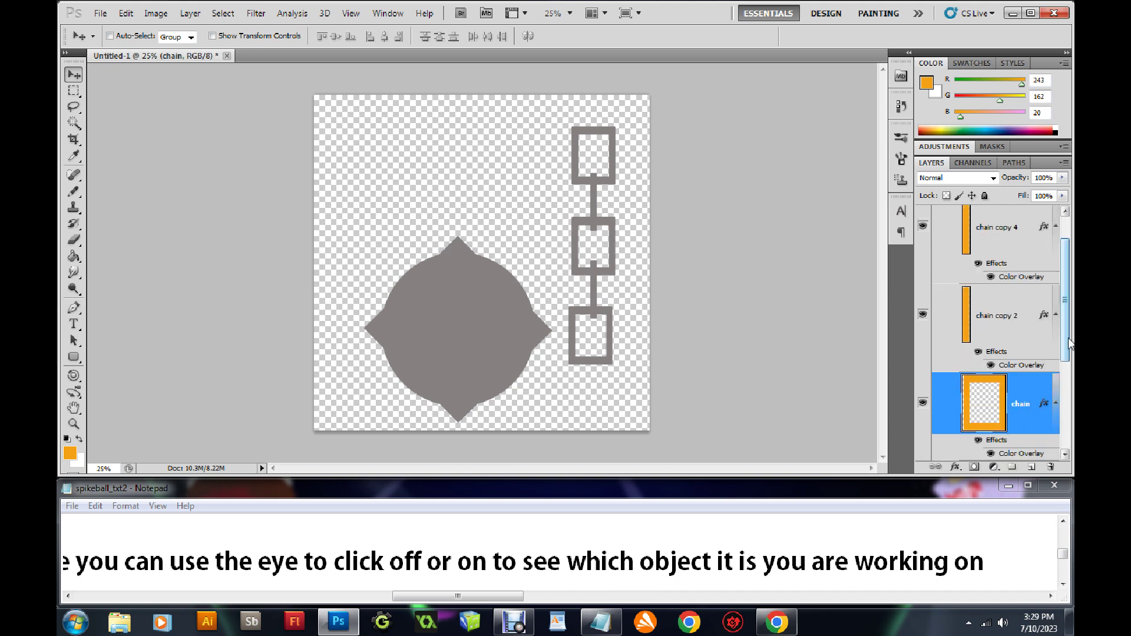
pyautogui.moveTo(1067, 346); pyautogui.dragTo(1069, 411)
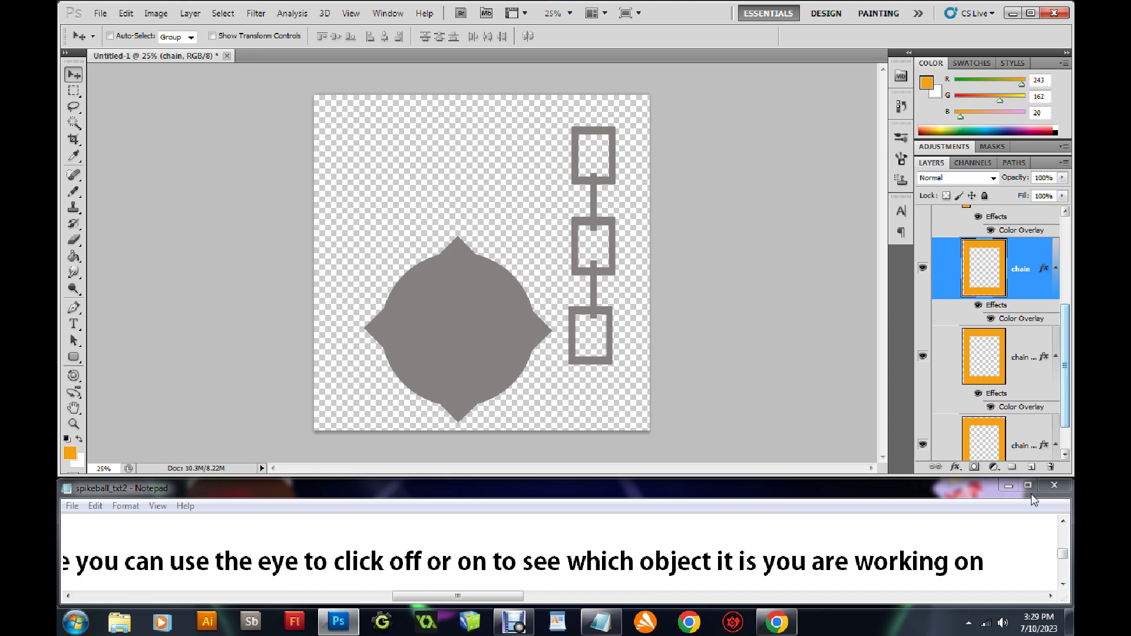
# Add the note 'Note use the arrow keys to move object over an inch'.
pyautogui.click(989, 560)
pyautogui.write(', ')
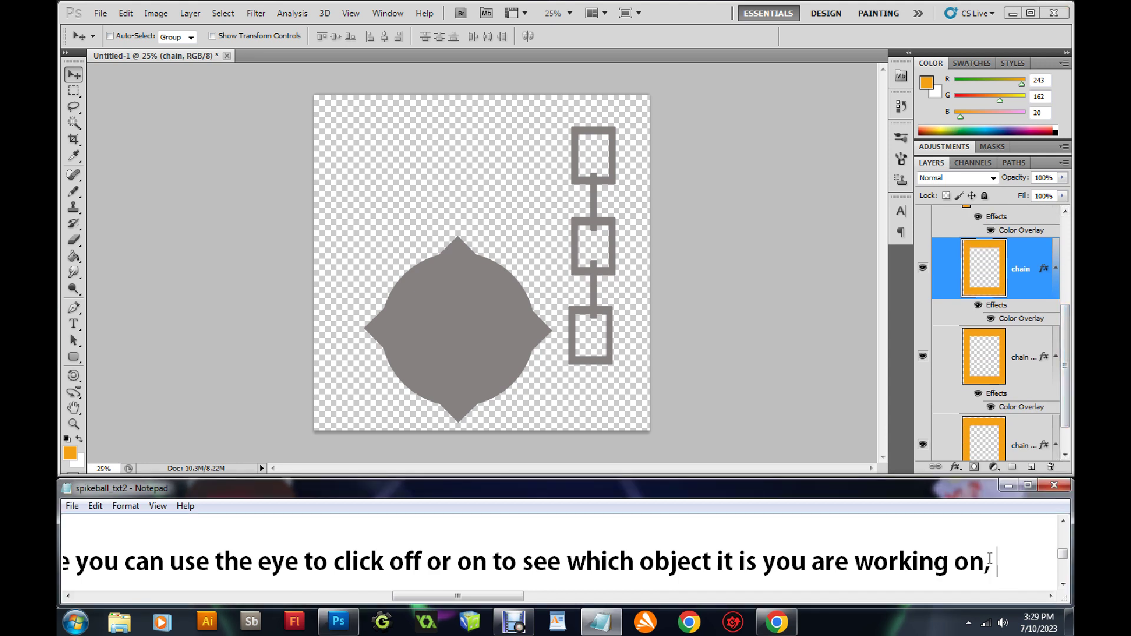
pyautogui.write('Note youse th')
pyautogui.press('BackSpace')
pyautogui.press('BackSpace')
pyautogui.press('BackSpace')
pyautogui.press('BackSpace')
pyautogui.press('BackSpace')
pyautogui.press('BackSpace')
pyautogui.press('BackSpace')
pyautogui.press('BackSpace')
pyautogui.write('use the arrow keys to ')
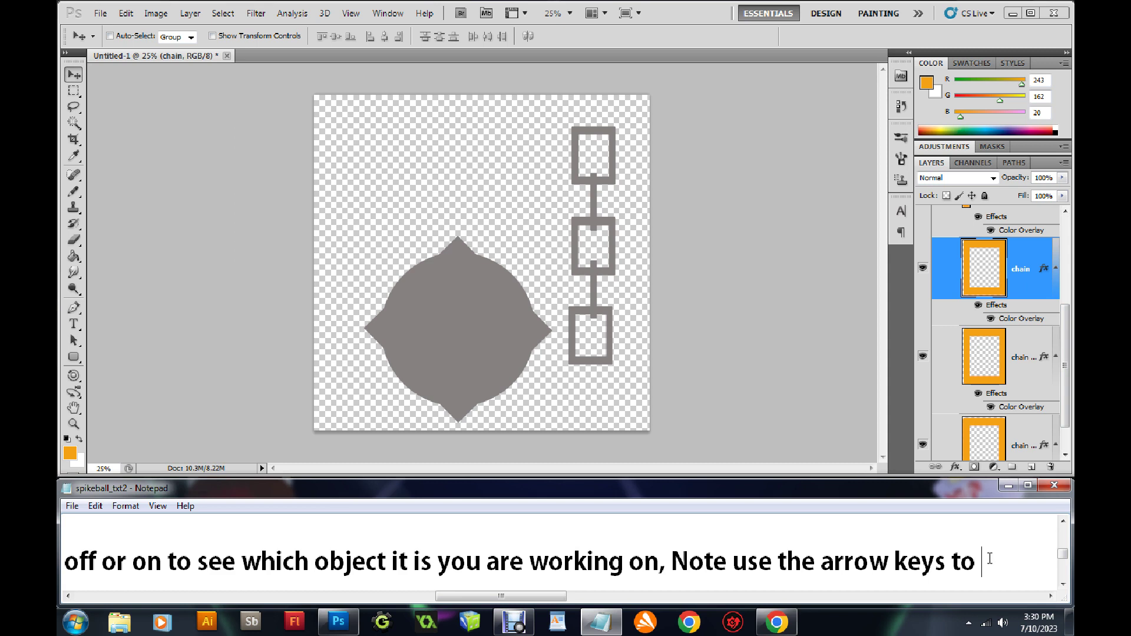
pyautogui.write('move object over')
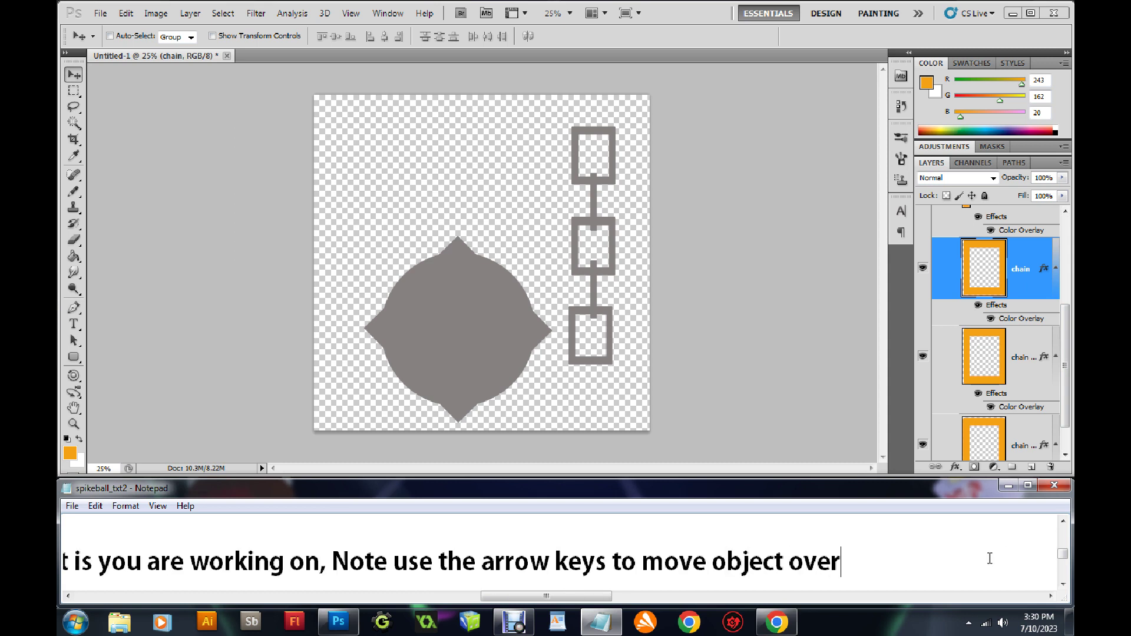
pyautogui.write(' an inch')
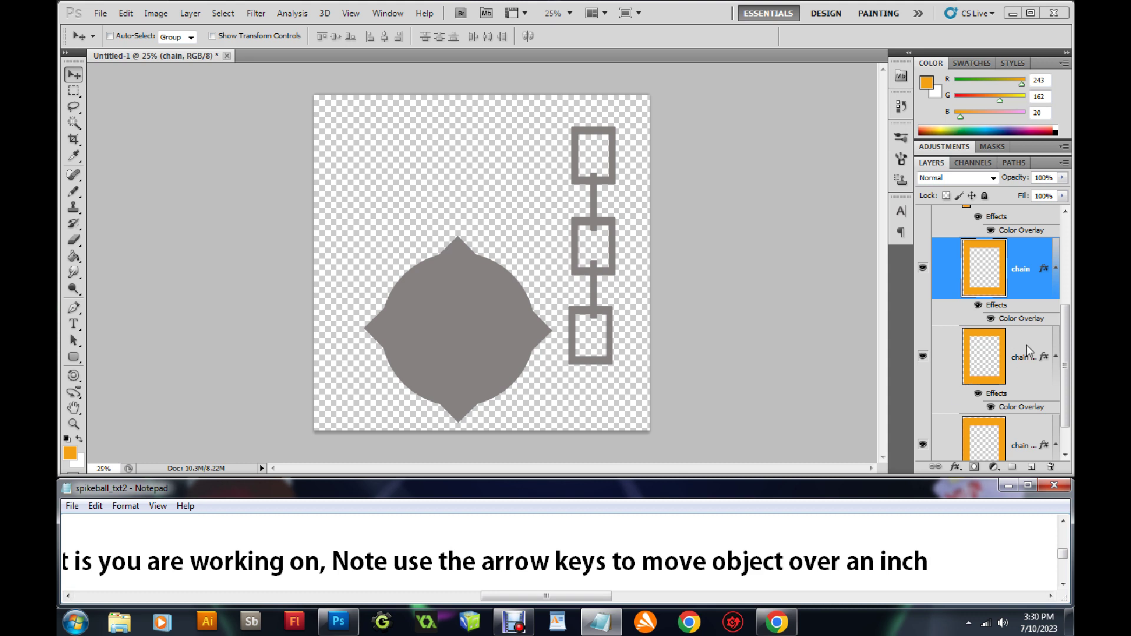
# Select the bottom square link's layer and nudge it right with Shift+Right.
pyautogui.click(922, 356)
pyautogui.click(923, 356)
pyautogui.click(1021, 363)
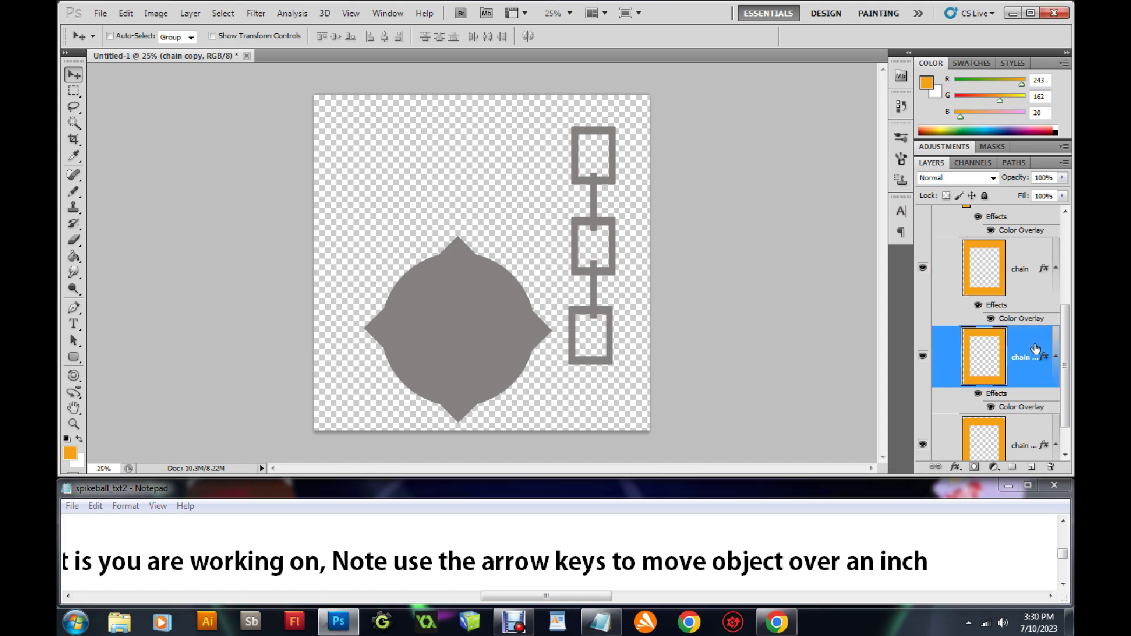
pyautogui.hotkey('shift', 'Right')
pyautogui.hotkey('shift', 'Right')
pyautogui.hotkey('shift', 'Right')
pyautogui.hotkey('shift', 'Right')
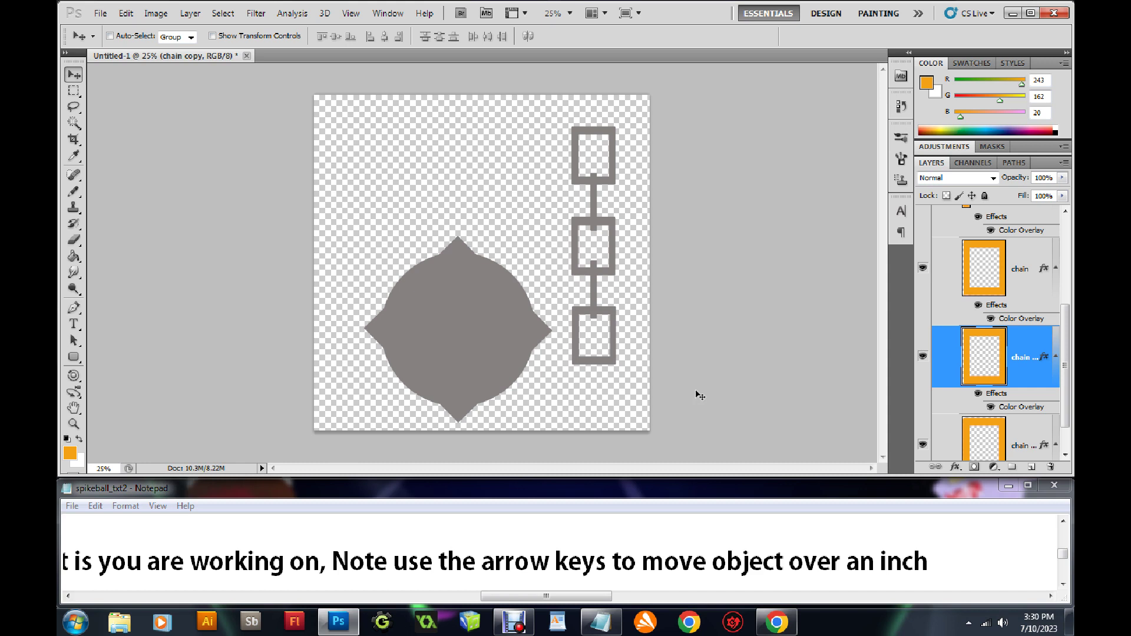
# Collapse the chain group and select the spikeball group.
pyautogui.click(959, 563)
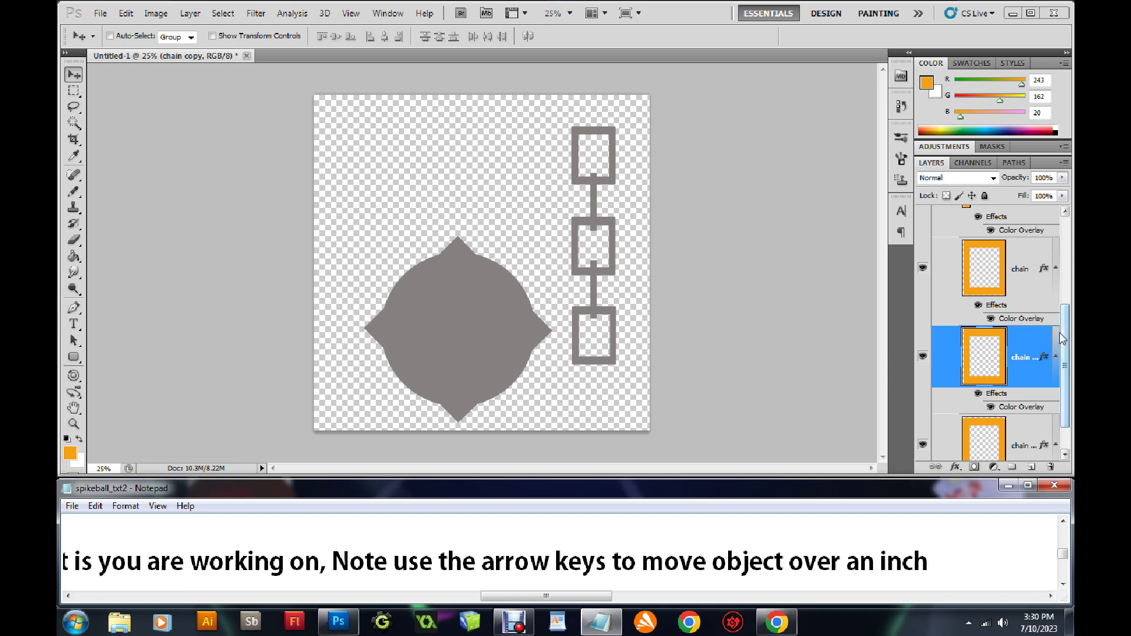
pyautogui.moveTo(1065, 339); pyautogui.dragTo(1066, 213)
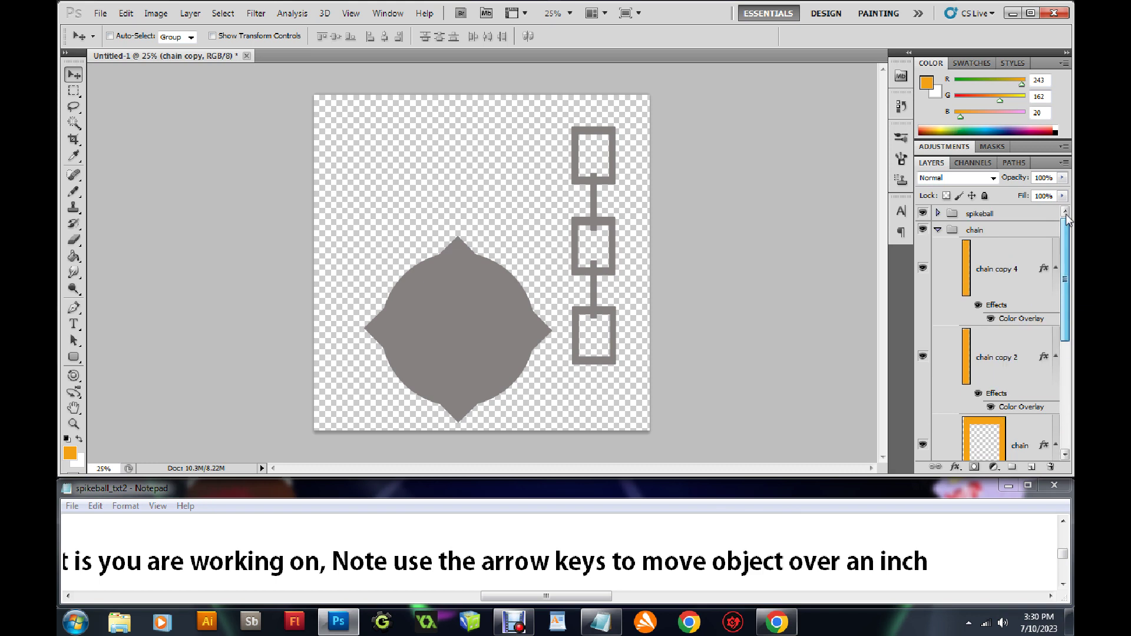
pyautogui.click(939, 229)
pyautogui.click(974, 215)
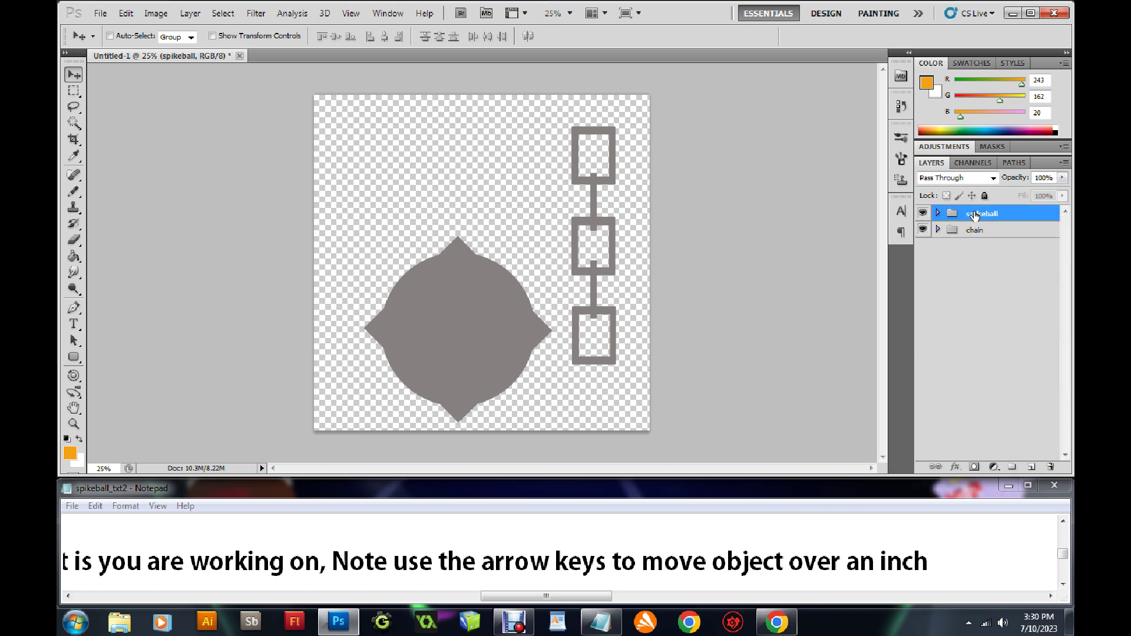
# Scale the spikeball group to about 63 percent, move it lower middle, and apply.
pyautogui.hotkey('ctrl', 't')
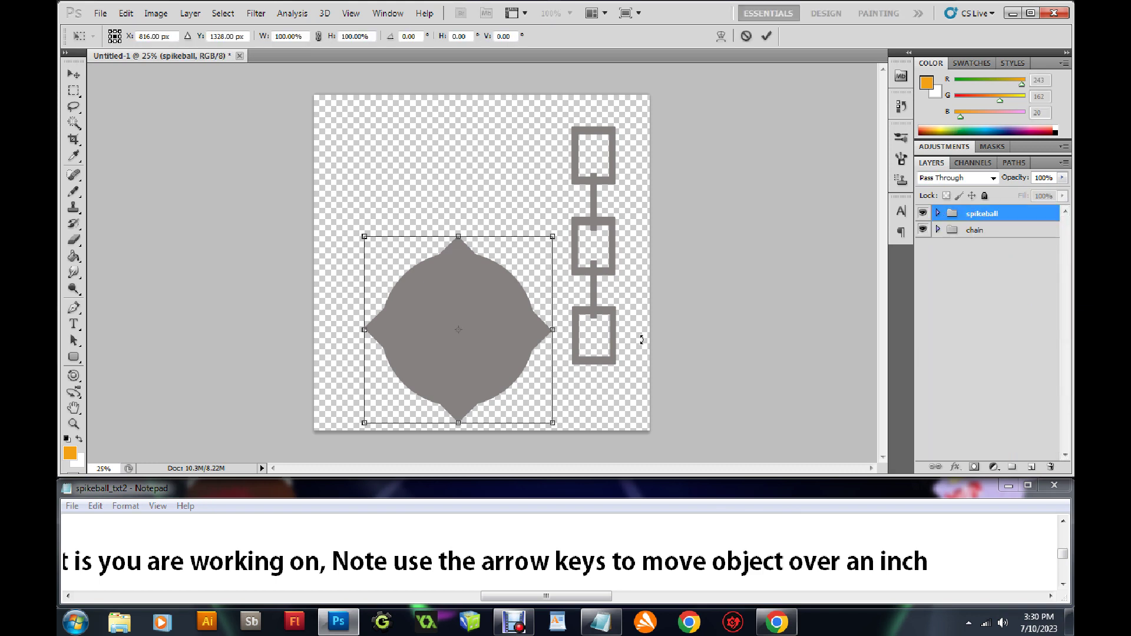
pyautogui.moveTo(552, 423); pyautogui.dragTo(497, 339)
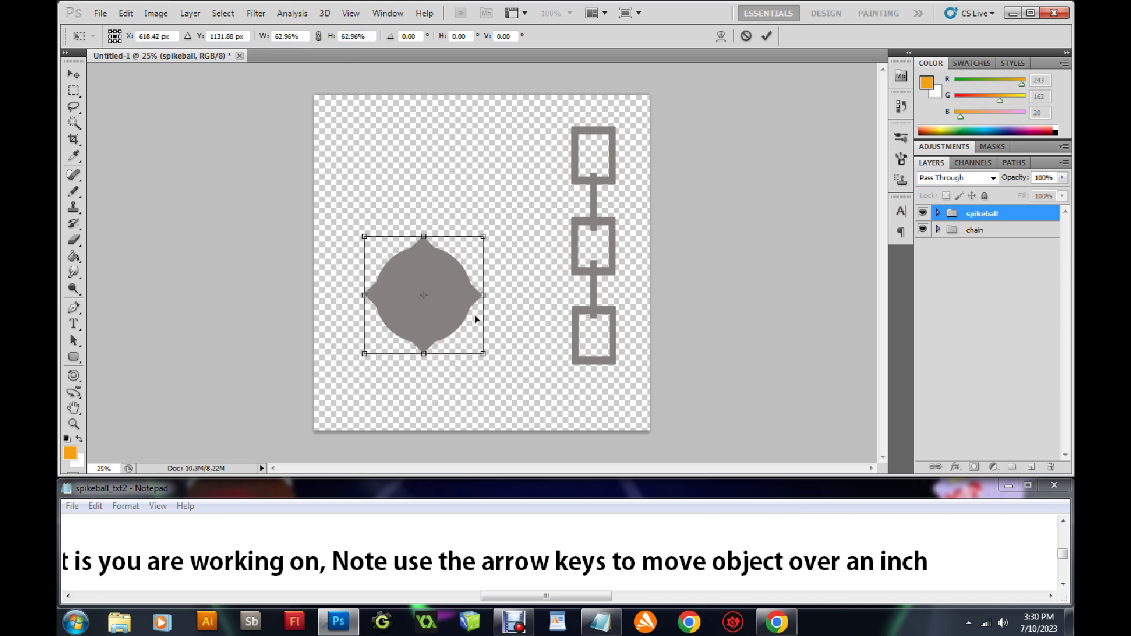
pyautogui.moveTo(455, 302); pyautogui.dragTo(508, 361)
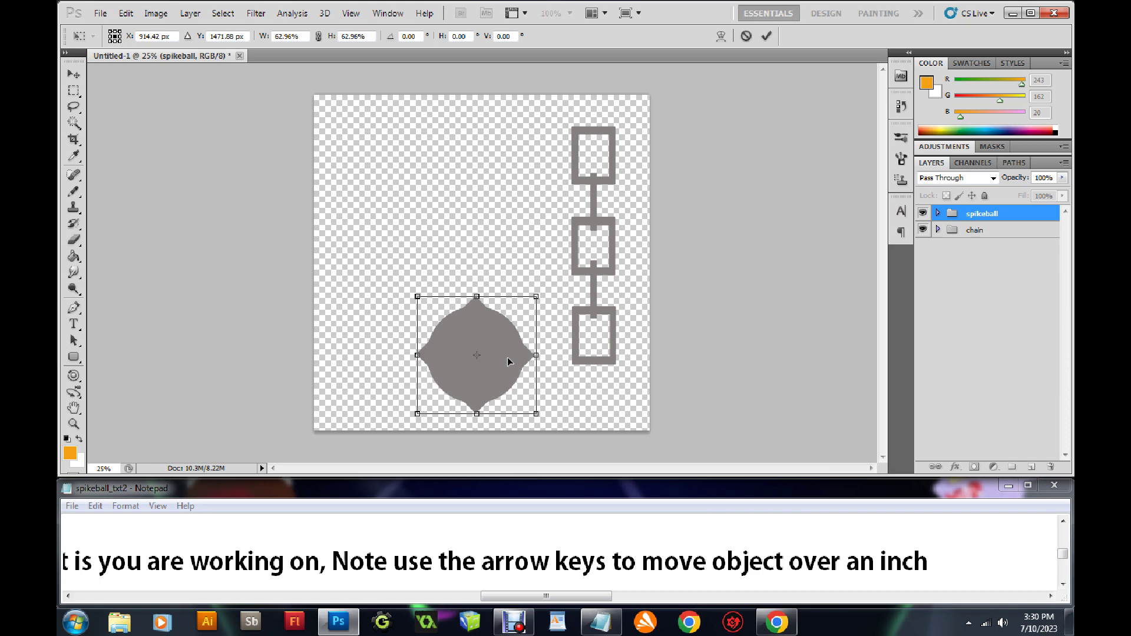
pyautogui.click(73, 74)
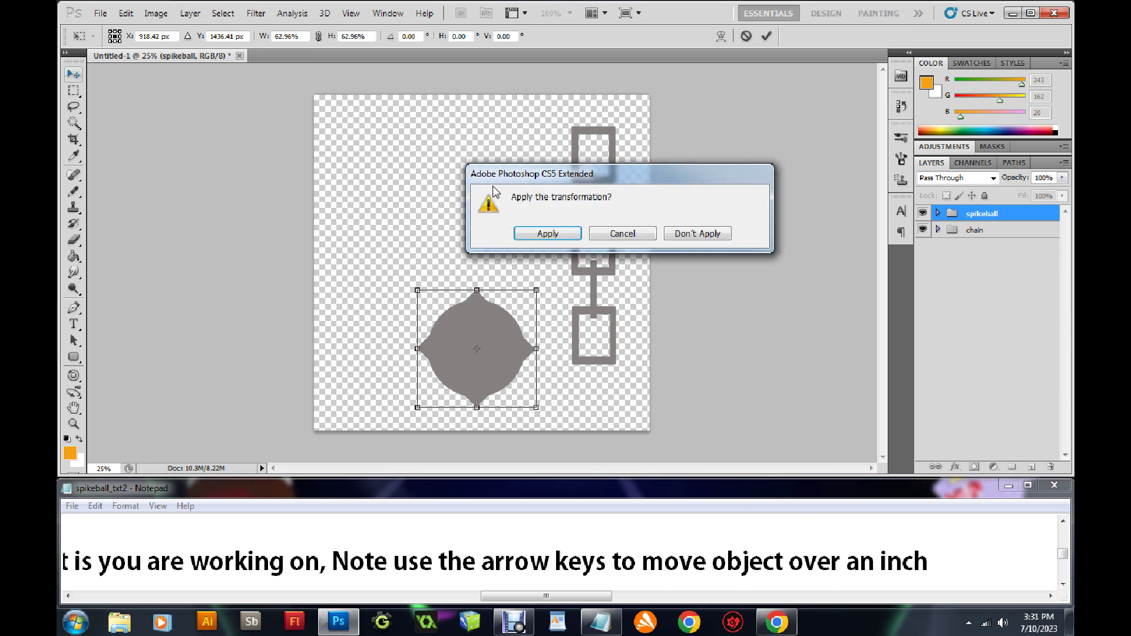
pyautogui.click(547, 234)
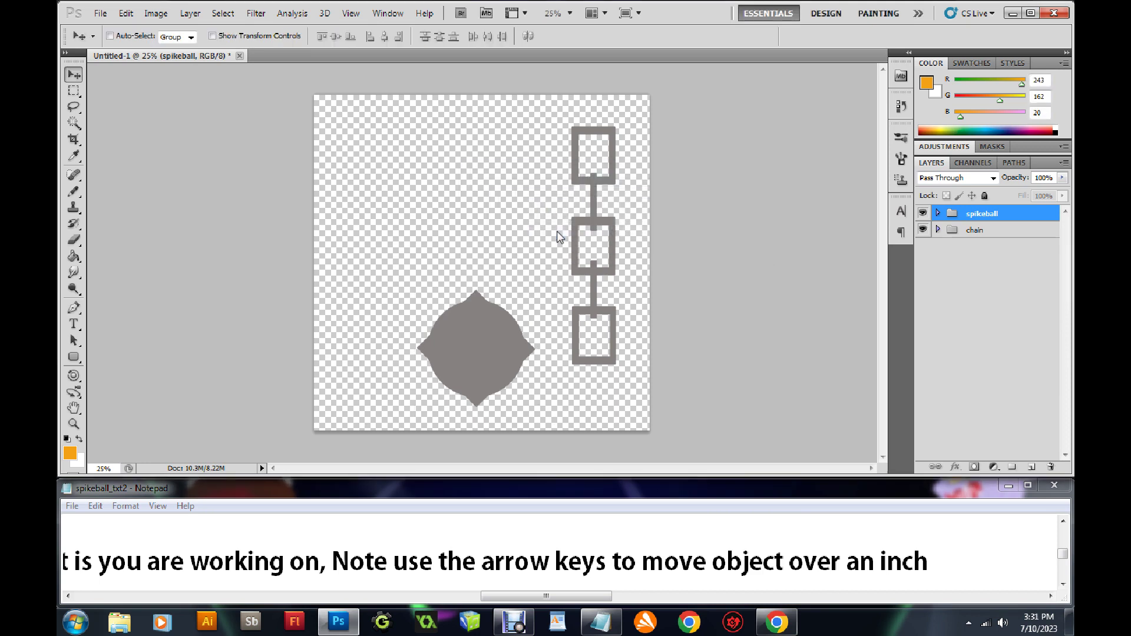
# Scale the chain group to about 67 percent, centre it above the ball, and apply.
pyautogui.click(1000, 231)
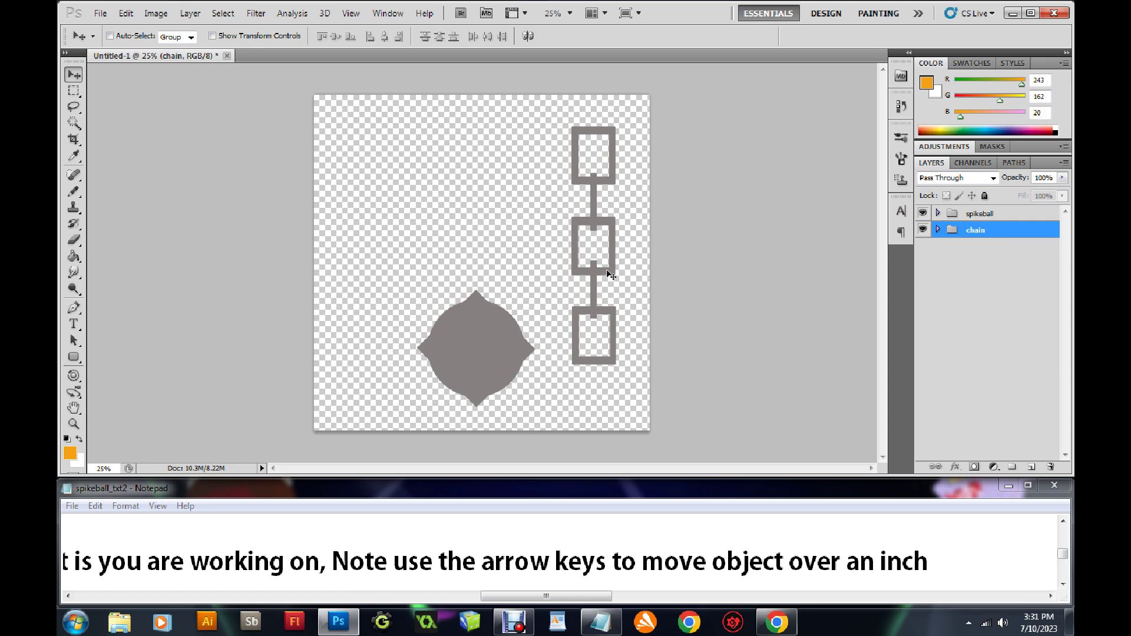
pyautogui.hotkey('ctrl', 't')
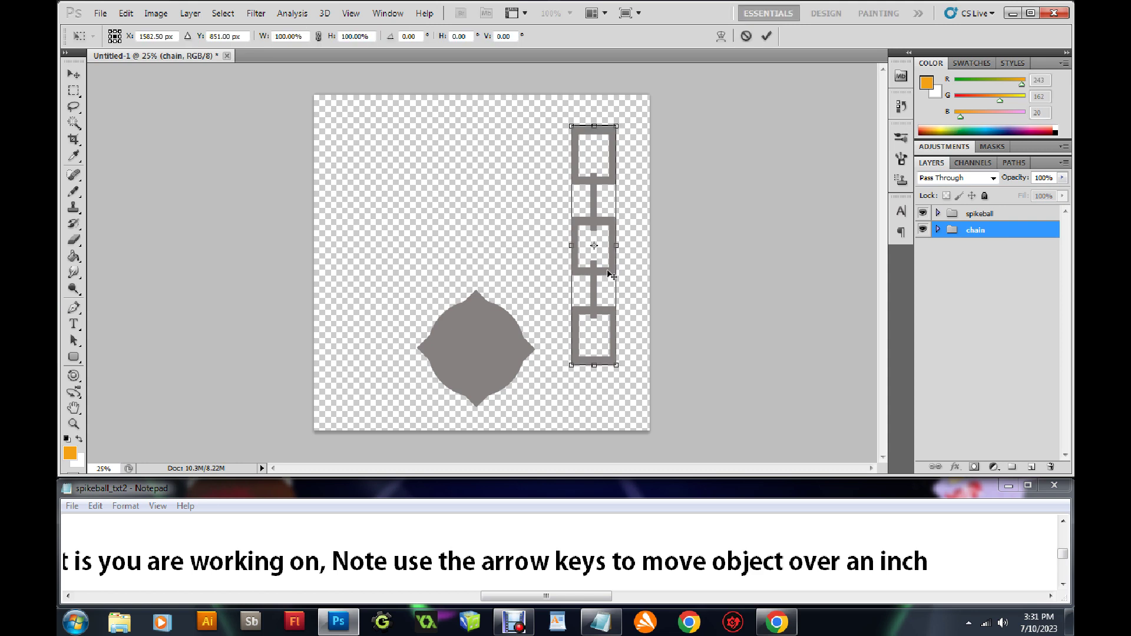
pyautogui.moveTo(616, 365); pyautogui.dragTo(573, 287)
pyautogui.moveTo(586, 218); pyautogui.dragTo(476, 207)
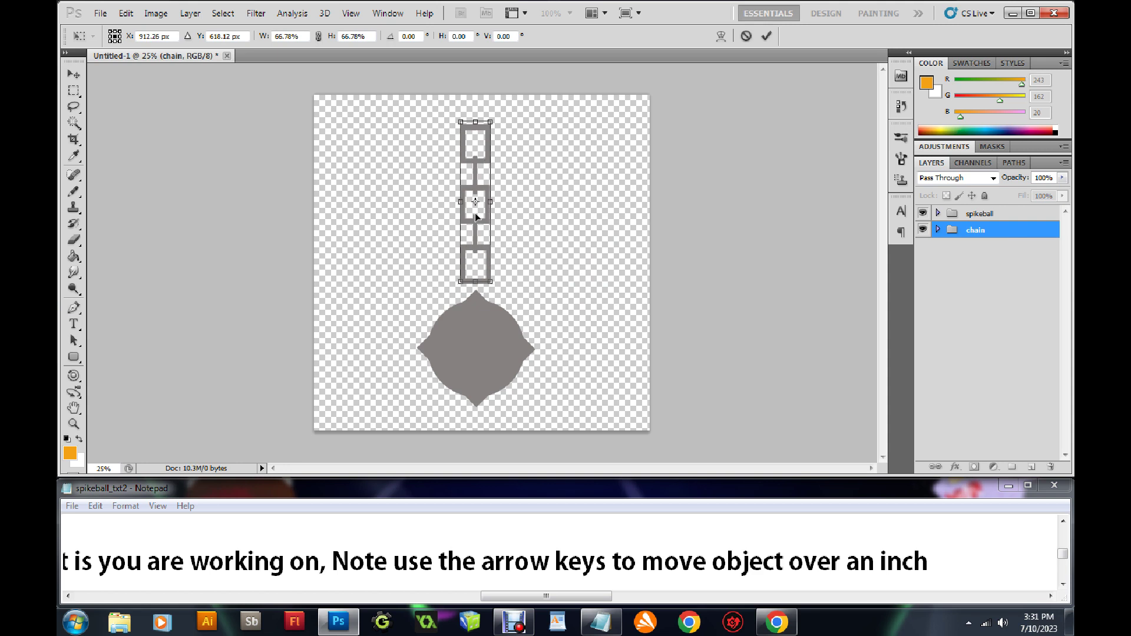
pyautogui.hotkey('shift', 'Up')
pyautogui.hotkey('shift', 'Up')
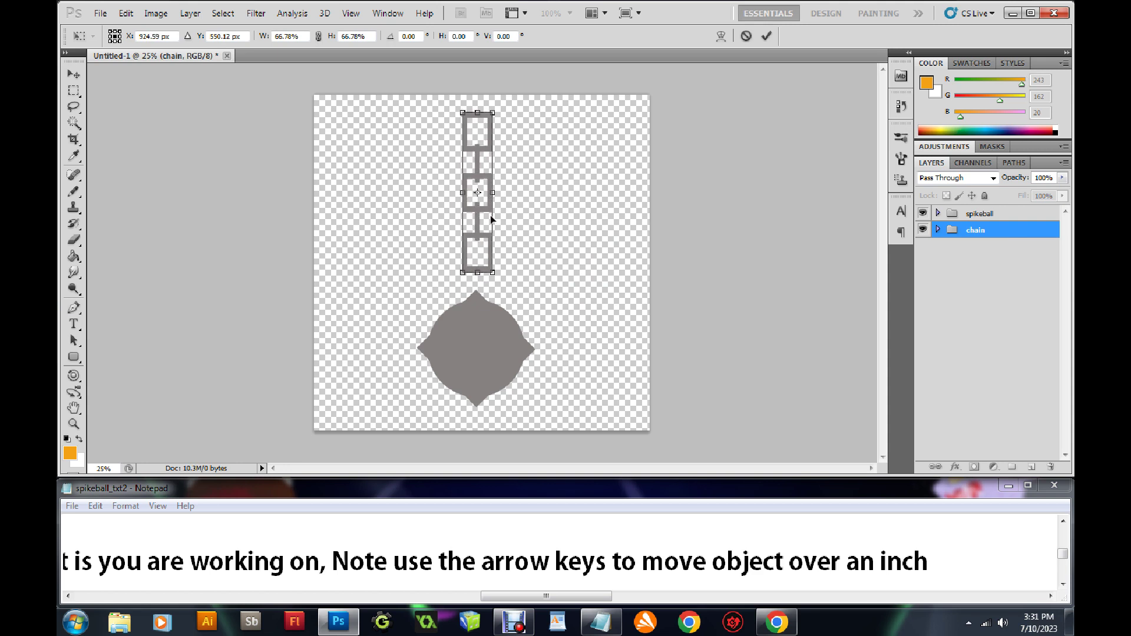
pyautogui.press('v')
pyautogui.click(565, 232)
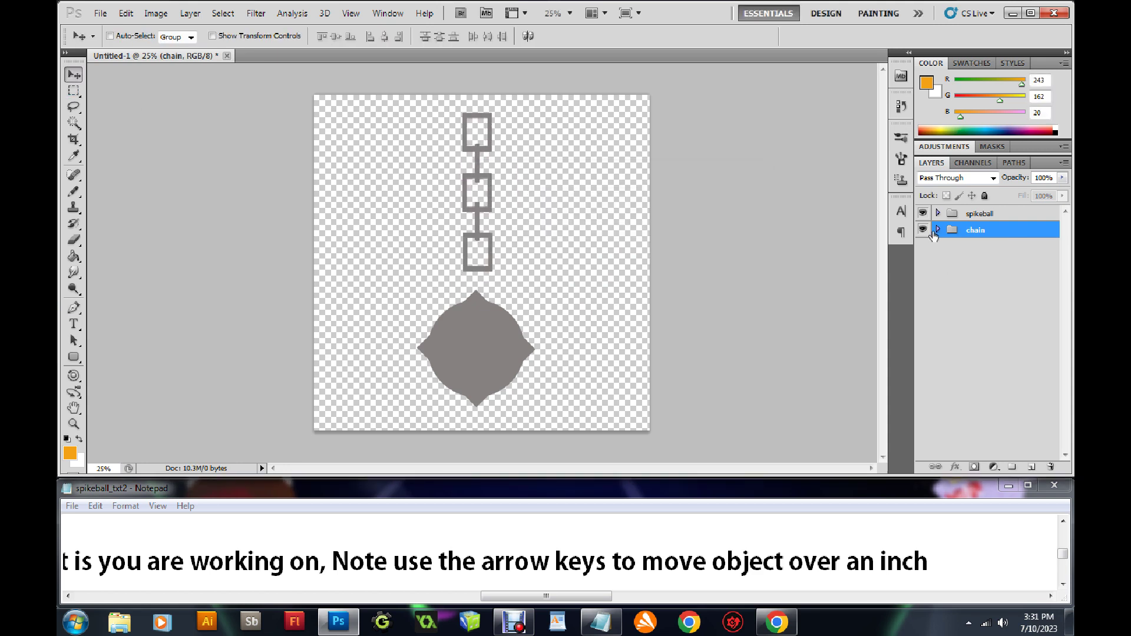
# Expand the chain group and select the lowest connector, chain copy 4.
pyautogui.click(938, 230)
pyautogui.rightClick(484, 272)
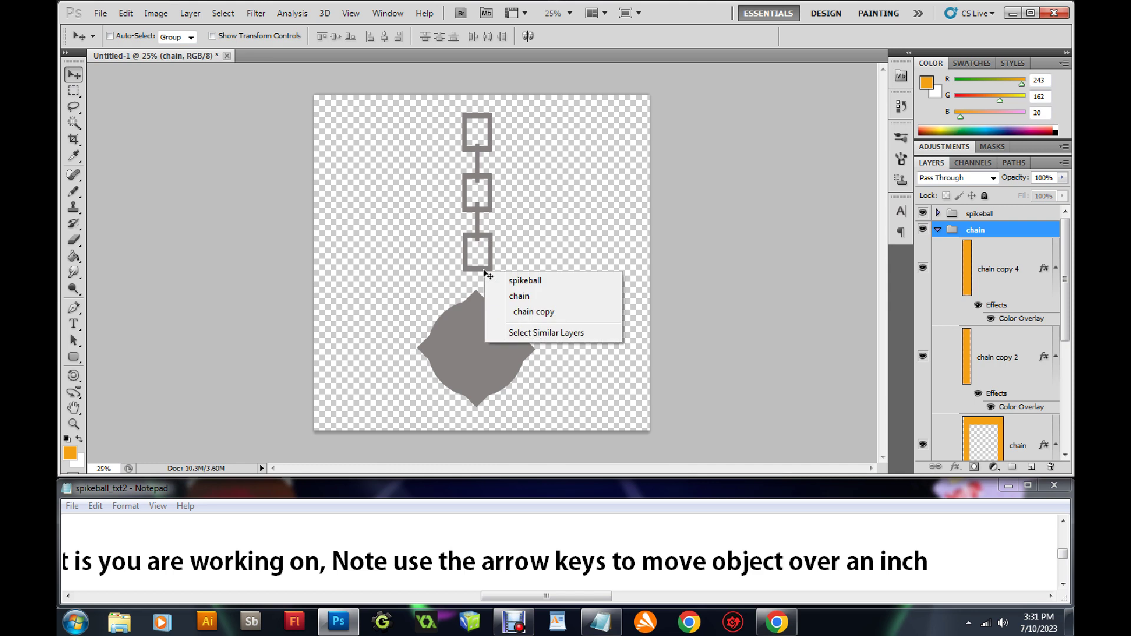
pyautogui.rightClick(478, 219)
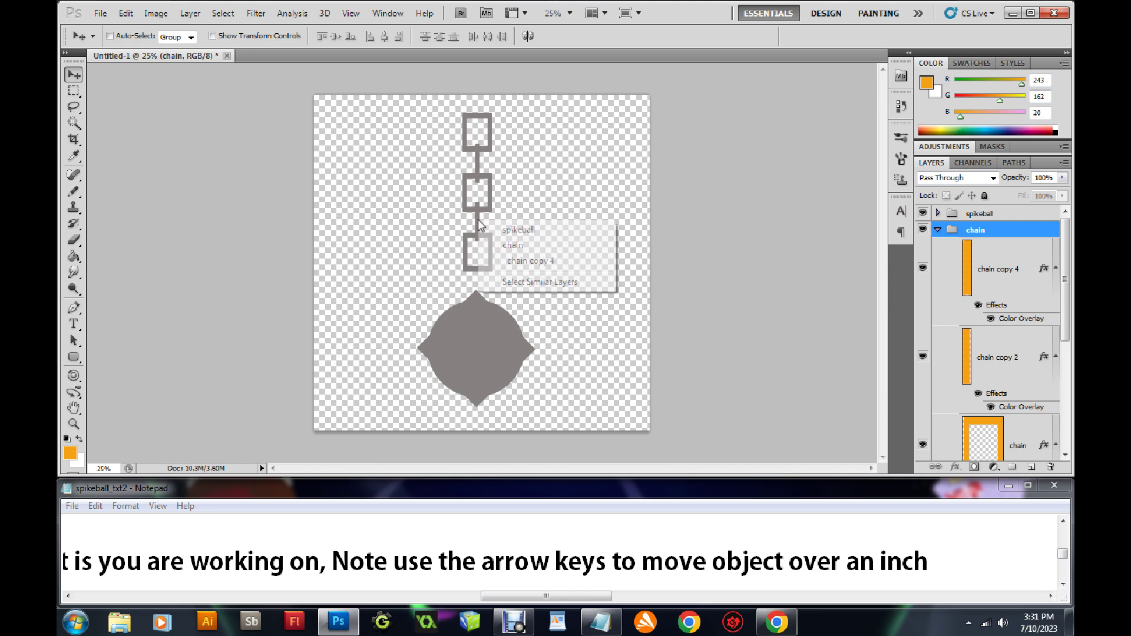
pyautogui.click(504, 261)
# Move the lowest connector down to the ball, copy one to the top, and duplicate it again.
pyautogui.moveTo(477, 232); pyautogui.dragTo(478, 285)
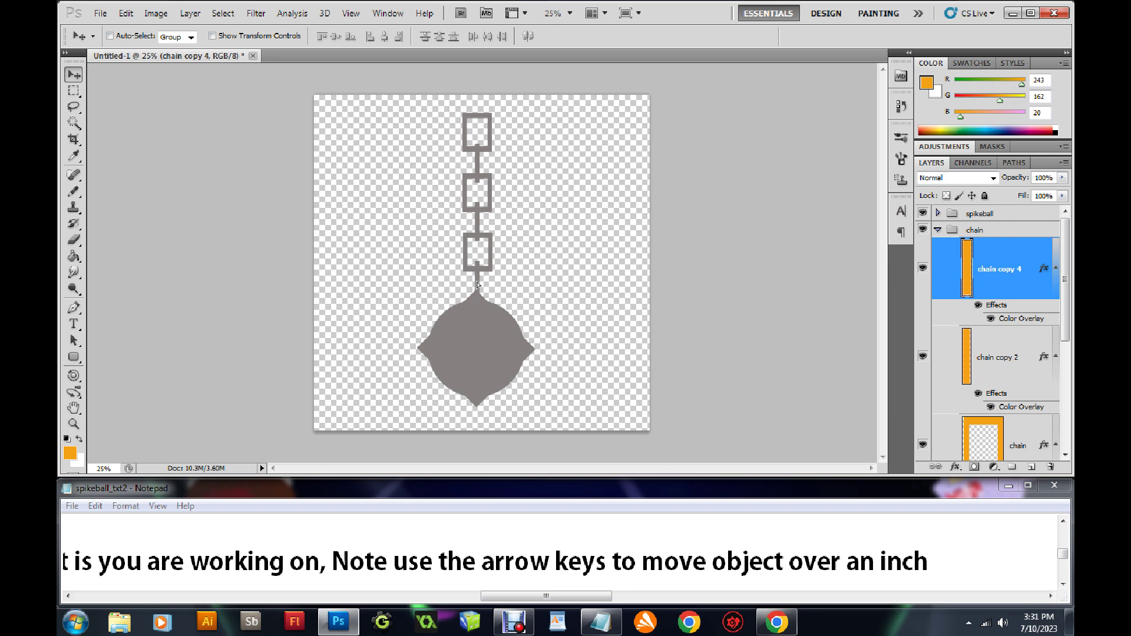
pyautogui.moveTo(477, 285); pyautogui.dragTo(479, 108)
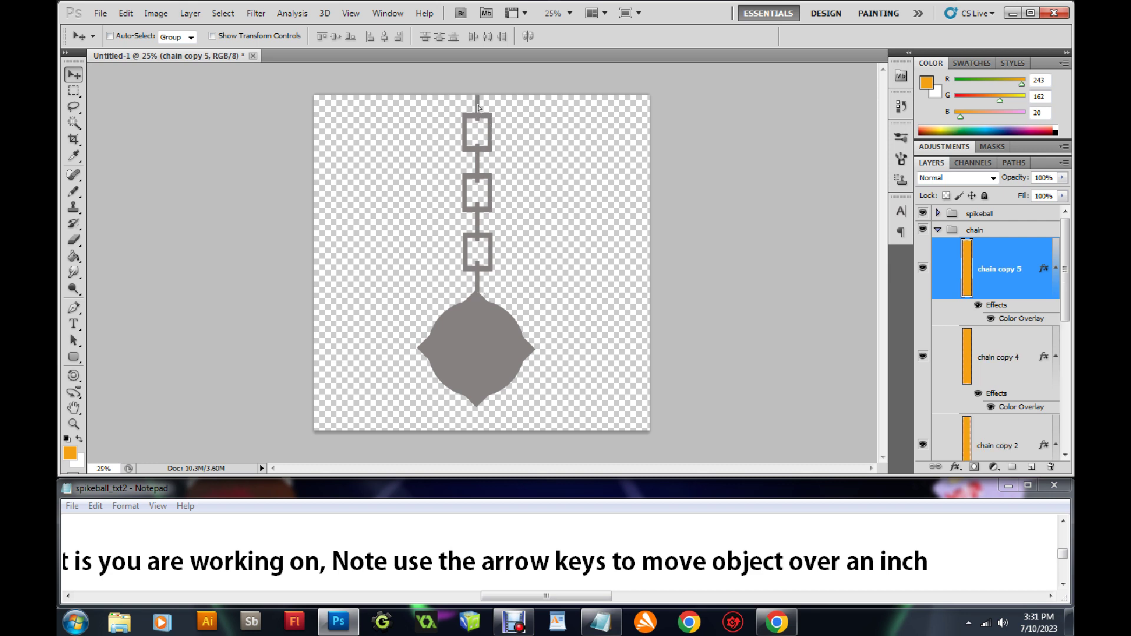
pyautogui.hotkey('ctrl', 'j')
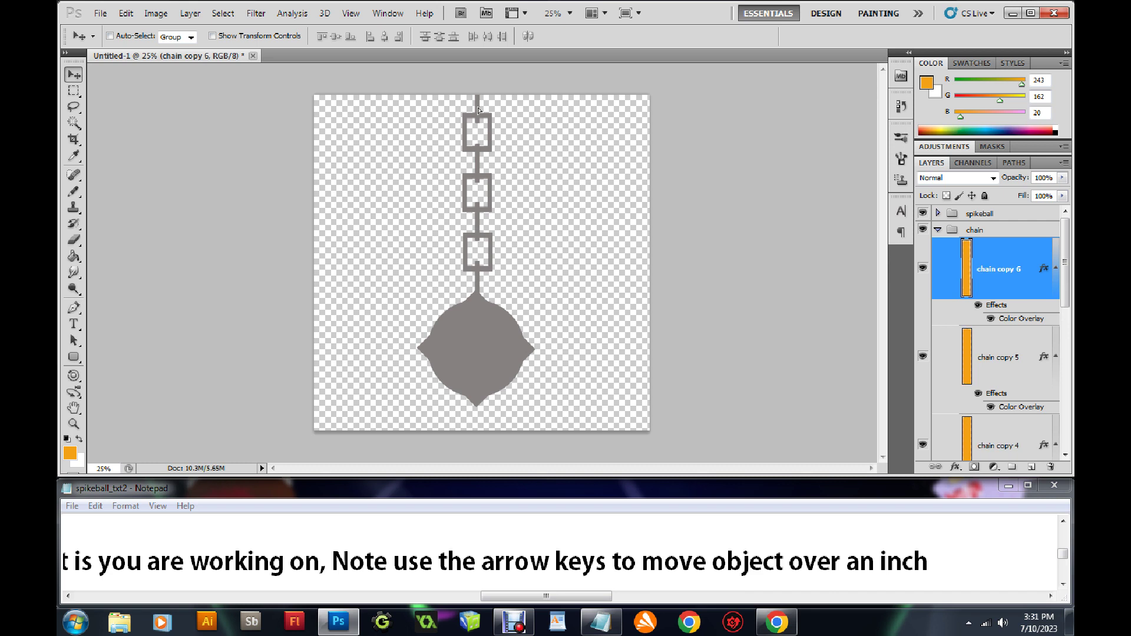
# Nudge the spikeball group down and the chain group left and up so they meet.
pyautogui.click(938, 230)
pyautogui.click(975, 215)
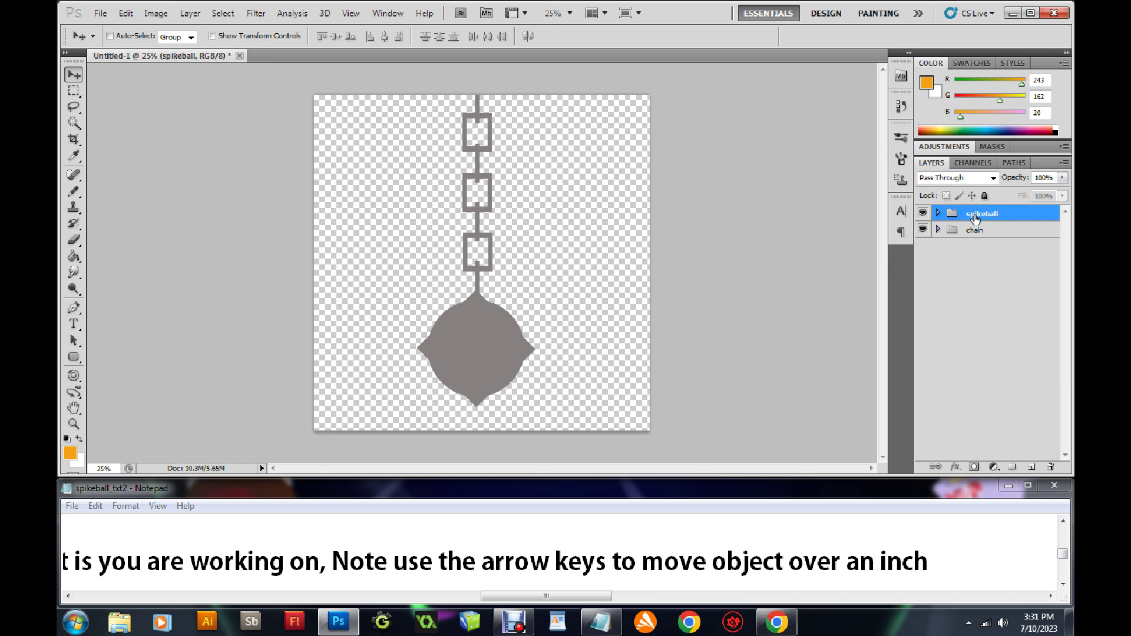
pyautogui.hotkey('shift', 'Down')
pyautogui.hotkey('shift', 'Down')
pyautogui.hotkey('shift', 'Down')
pyautogui.hotkey('shift', 'Down')
pyautogui.hotkey('shift', 'Down')
pyautogui.hotkey('shift', 'Down')
pyautogui.hotkey('shift', 'Down')
pyautogui.hotkey('shift', 'Down')
pyautogui.hotkey('shift', 'Down')
pyautogui.hotkey('shift', 'Down')
pyautogui.hotkey('shift', 'Down')
pyautogui.hotkey('shift', 'Down')
pyautogui.hotkey('shift', 'Down')
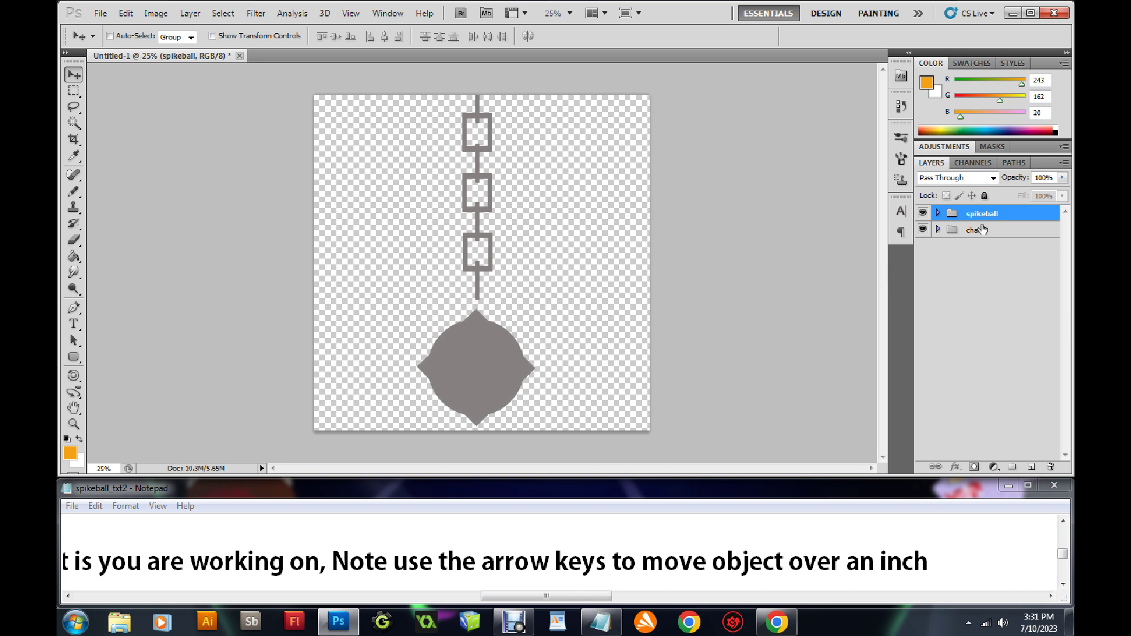
pyautogui.click(982, 229)
pyautogui.hotkey('shift', 'Down')
pyautogui.hotkey('shift', 'Down')
pyautogui.hotkey('shift', 'Down')
pyautogui.hotkey('shift', 'Down')
pyautogui.hotkey('shift', 'Down')
pyautogui.hotkey('shift', 'Down')
pyautogui.hotkey('shift', 'Down')
pyautogui.hotkey('shift', 'Down')
pyautogui.hotkey('shift', 'Down')
pyautogui.hotkey('shift', 'Down')
pyautogui.hotkey('shift', 'Down')
pyautogui.hotkey('shift', 'Down')
pyautogui.hotkey('shift', 'Left')
pyautogui.hotkey('shift', 'Up')
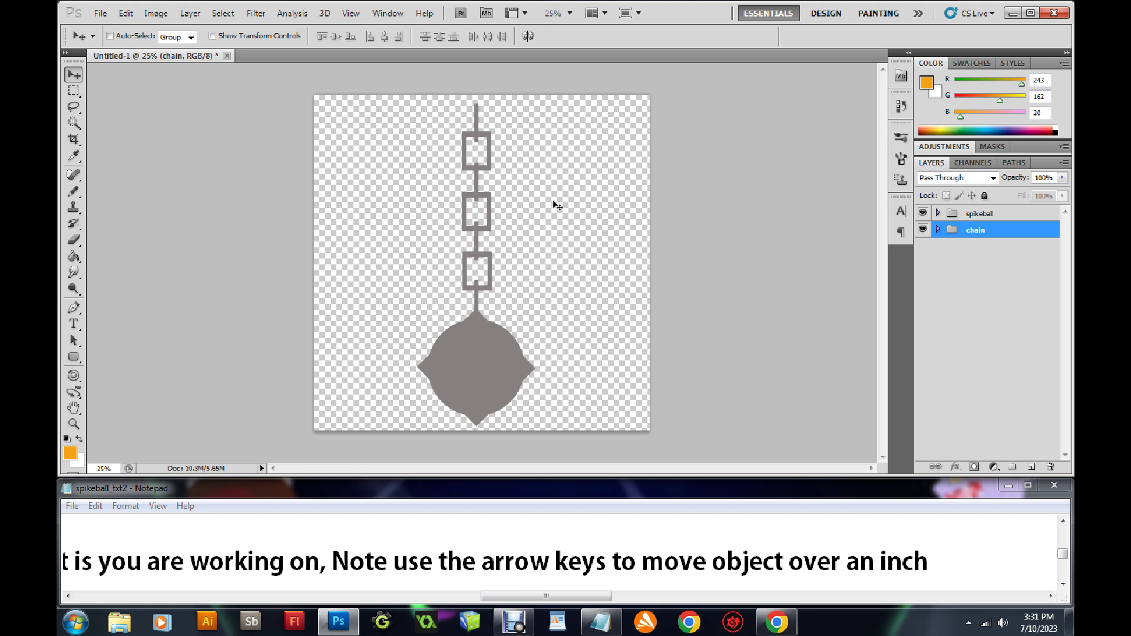
pyautogui.click(100, 13)
# Save the document as spikeball.psd, accepting the Photoshop Format Options.
pyautogui.click(145, 228)
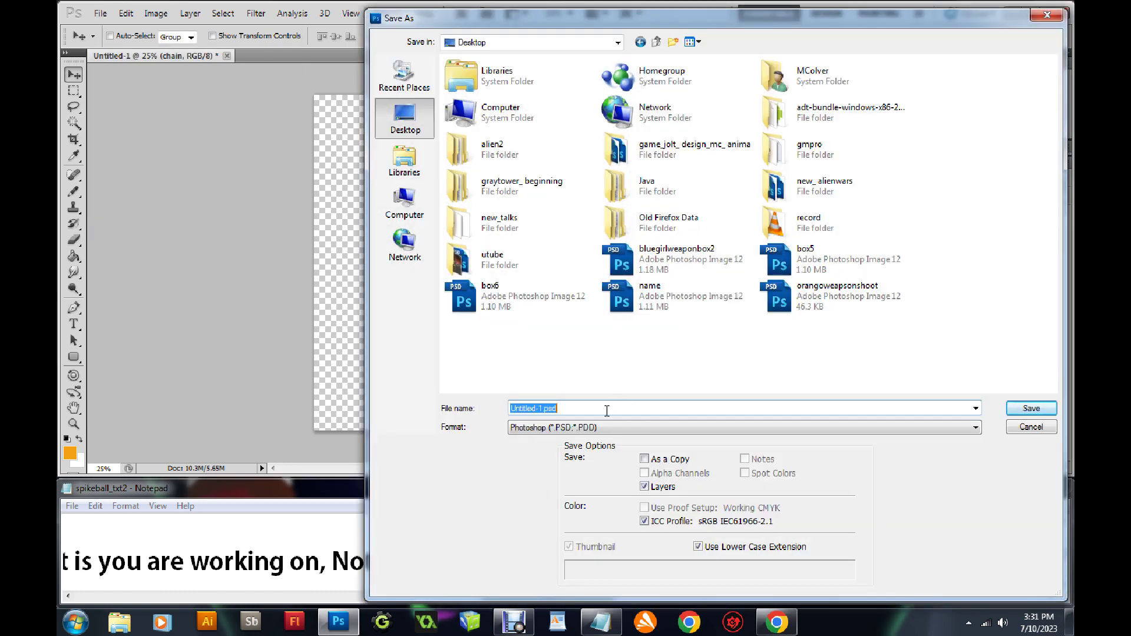
pyautogui.write('spikeball')
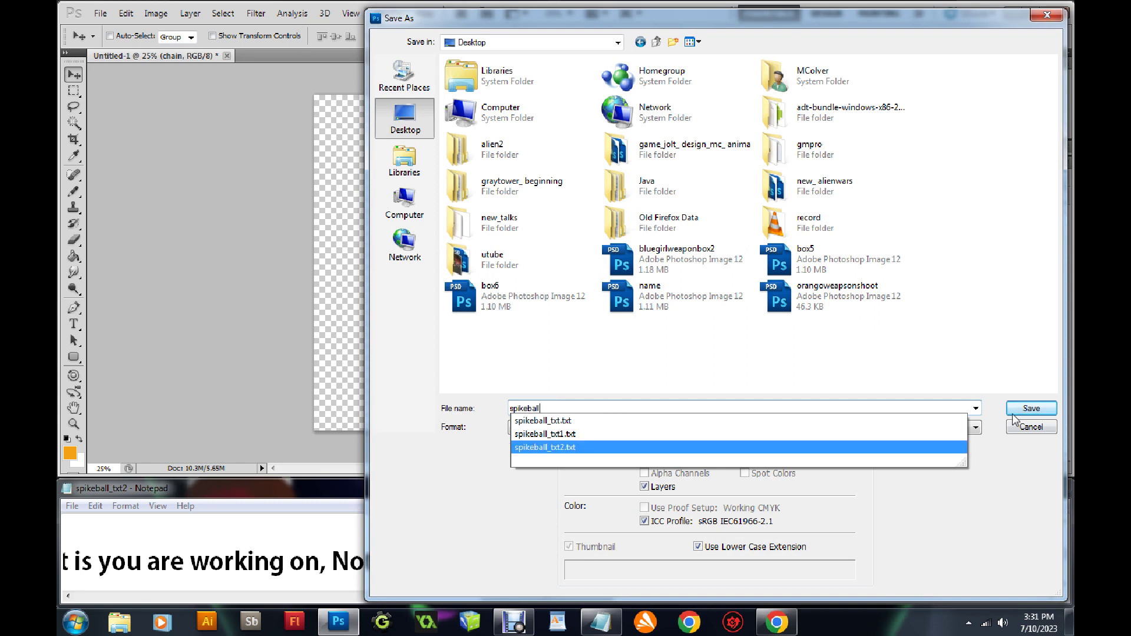
pyautogui.click(1017, 415)
pyautogui.click(807, 232)
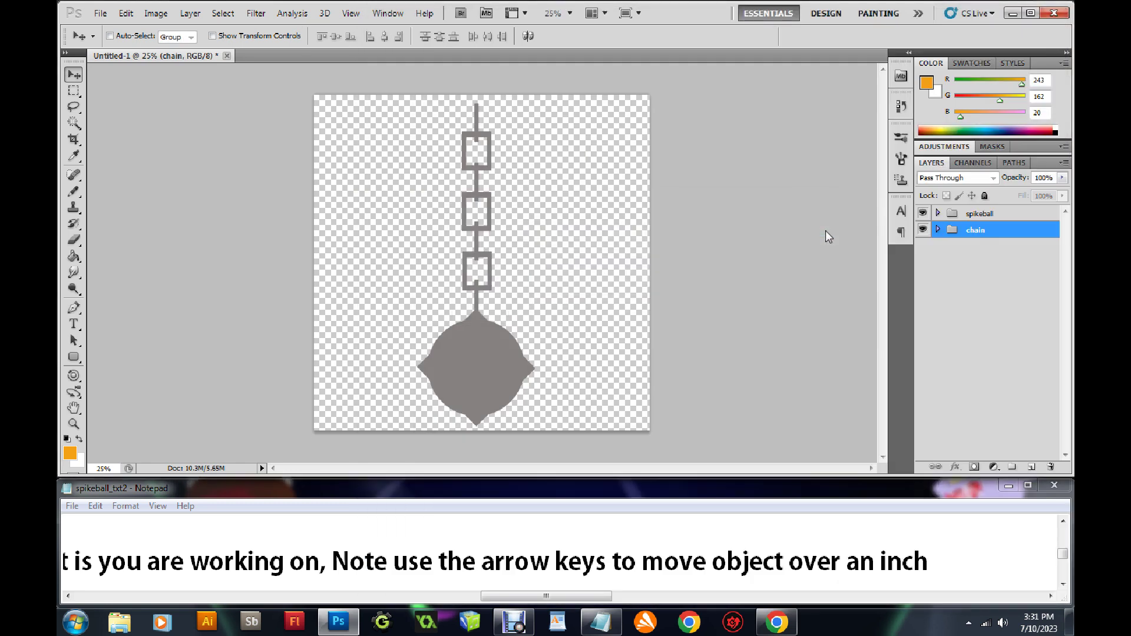
pyautogui.click(956, 568)
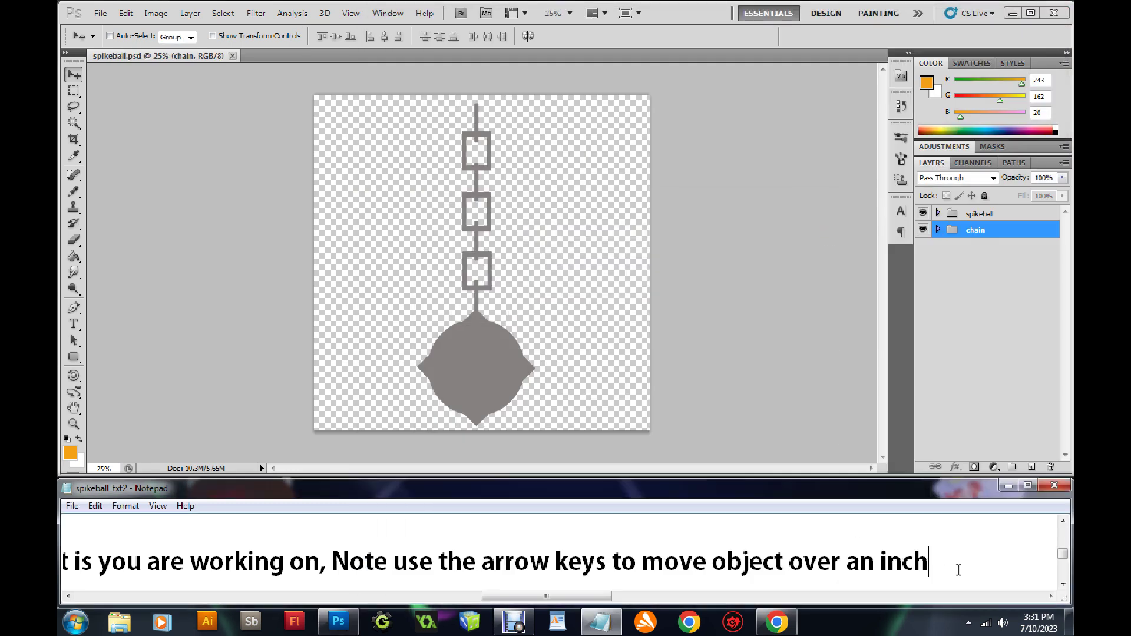
# Type 'Note always save often' into the Notepad tutorial, then scroll to read further.
pyautogui.write(', Note always save o')
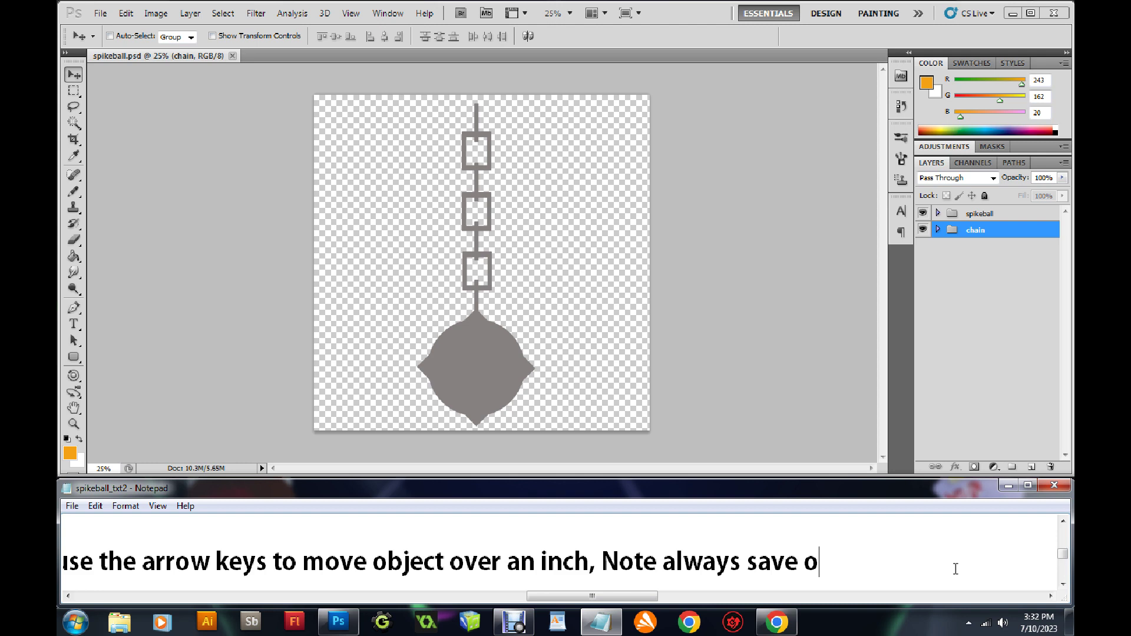
pyautogui.write('ften')
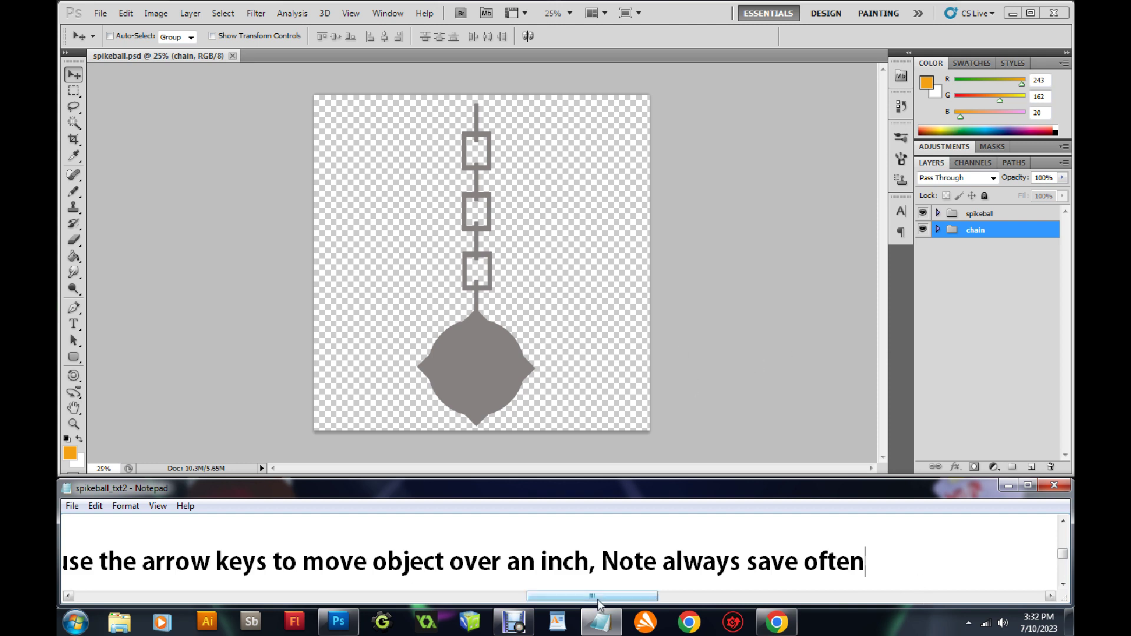
pyautogui.moveTo(603, 599); pyautogui.dragTo(142, 597)
pyautogui.click(1062, 585)
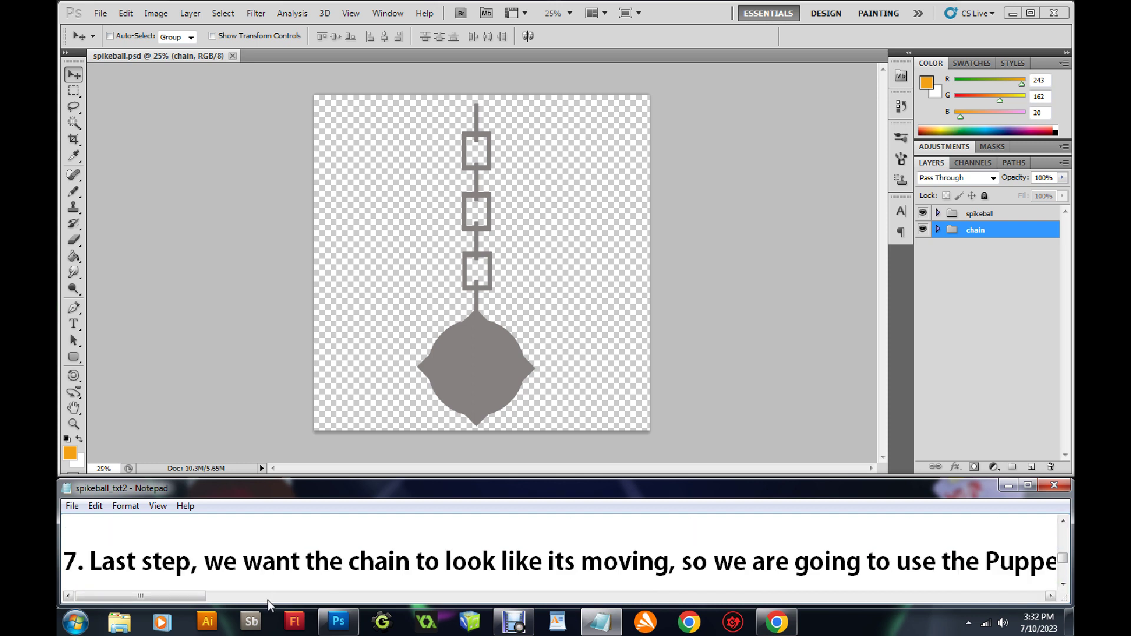
pyautogui.moveTo(194, 598); pyautogui.dragTo(379, 620)
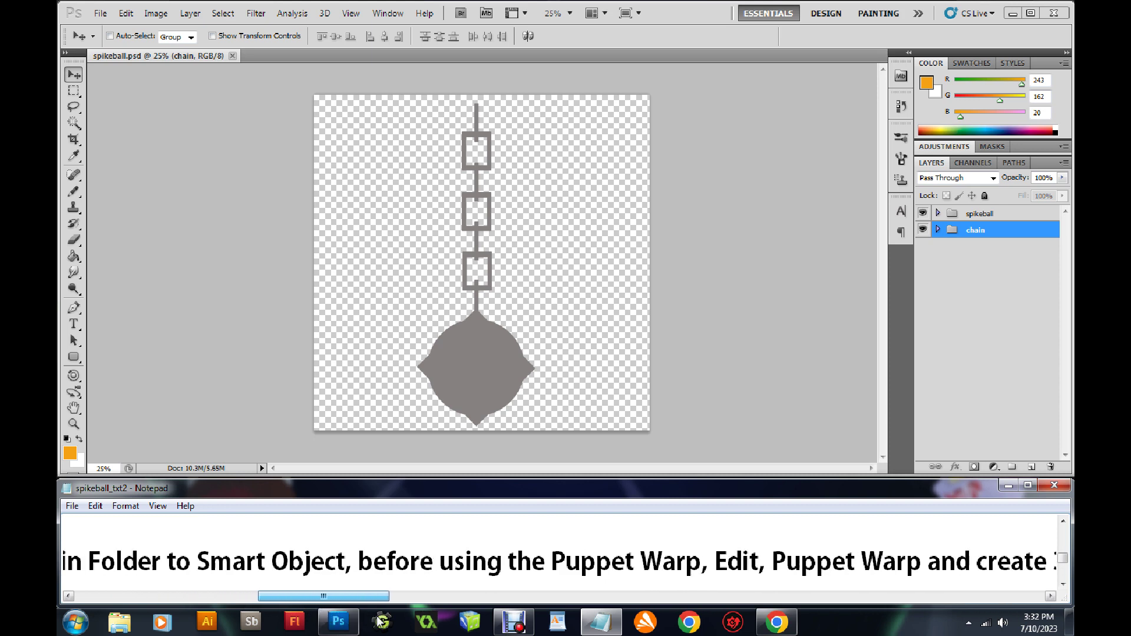
pyautogui.click(972, 230)
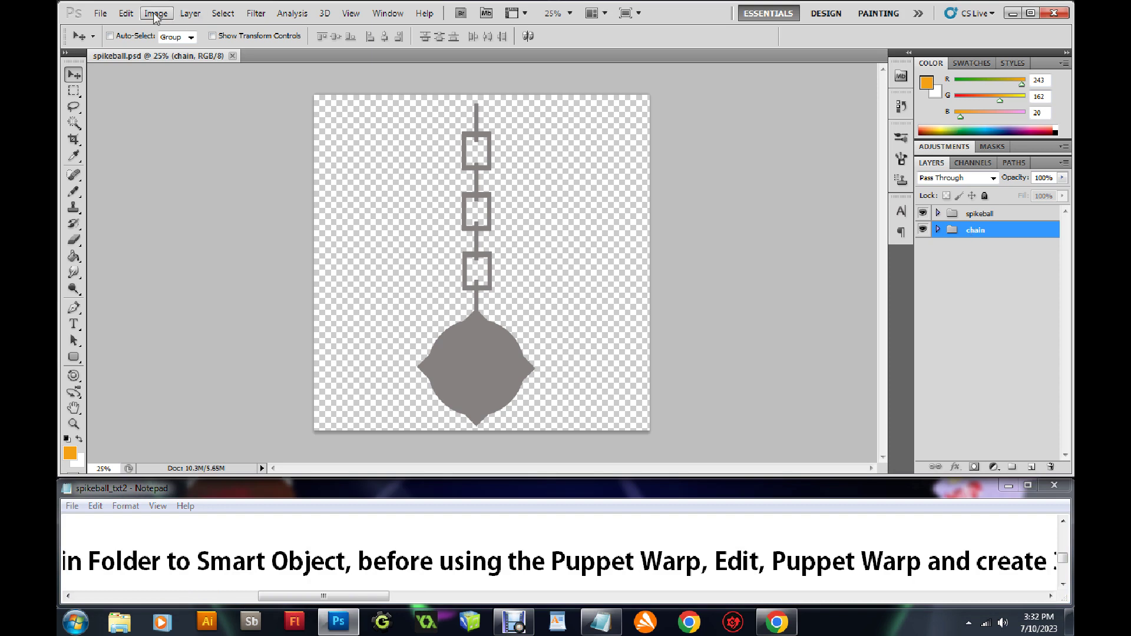
pyautogui.click(125, 14)
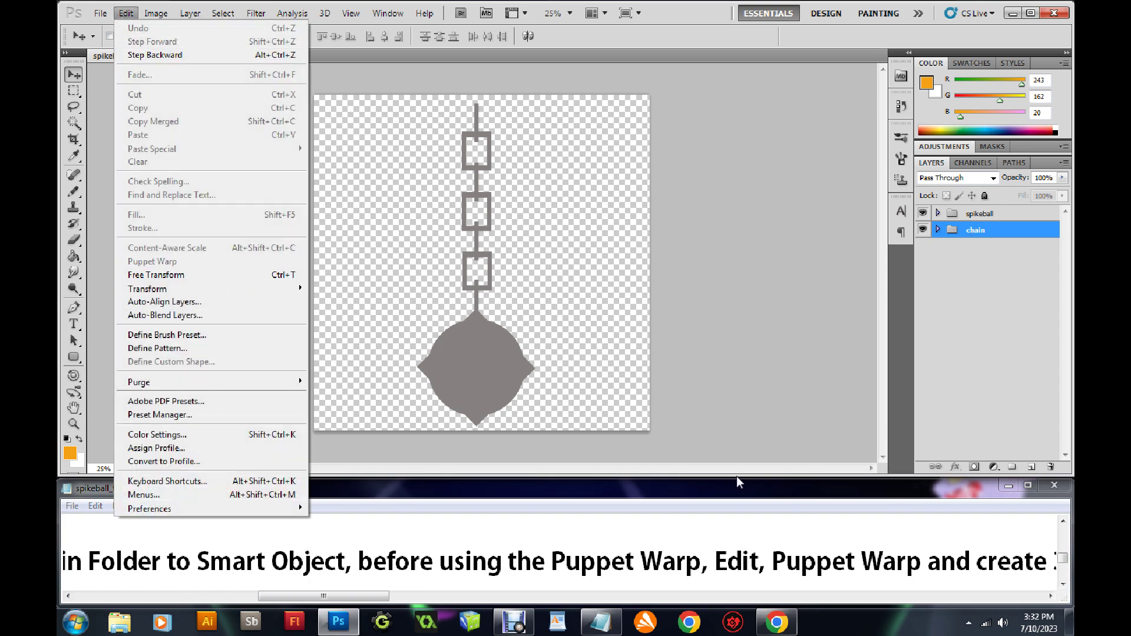
pyautogui.click(1044, 235)
pyautogui.rightClick(979, 231)
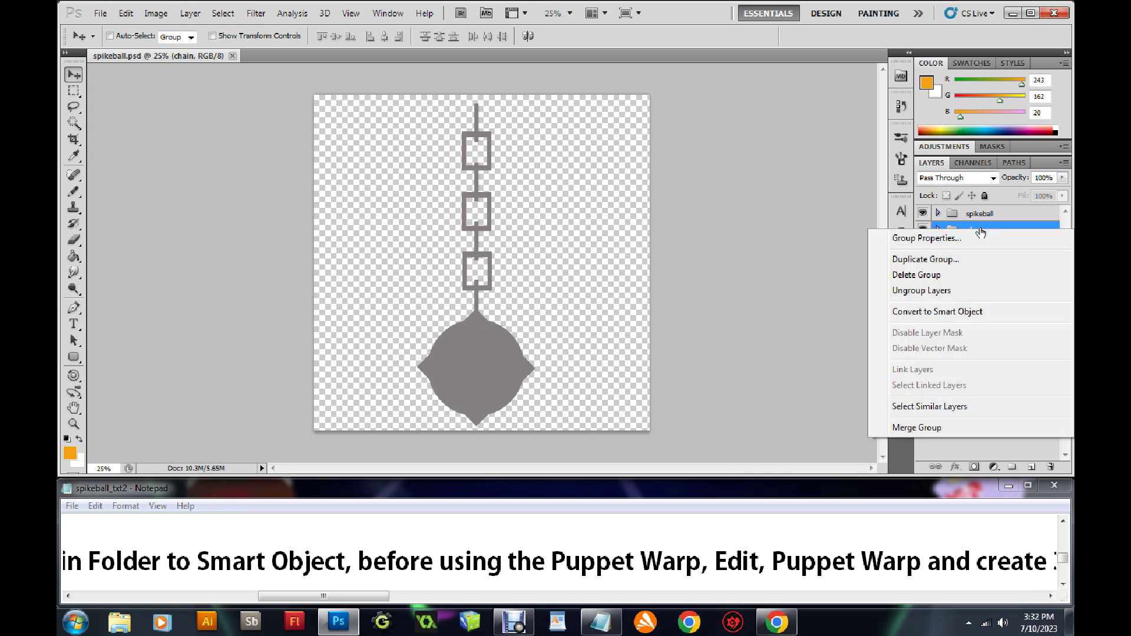
pyautogui.click(371, 596)
pyautogui.moveTo(370, 596)
pyautogui.mouseDown()
pyautogui.moveTo(328, 601)
pyautogui.moveTo(383, 606)
pyautogui.mouseUp()
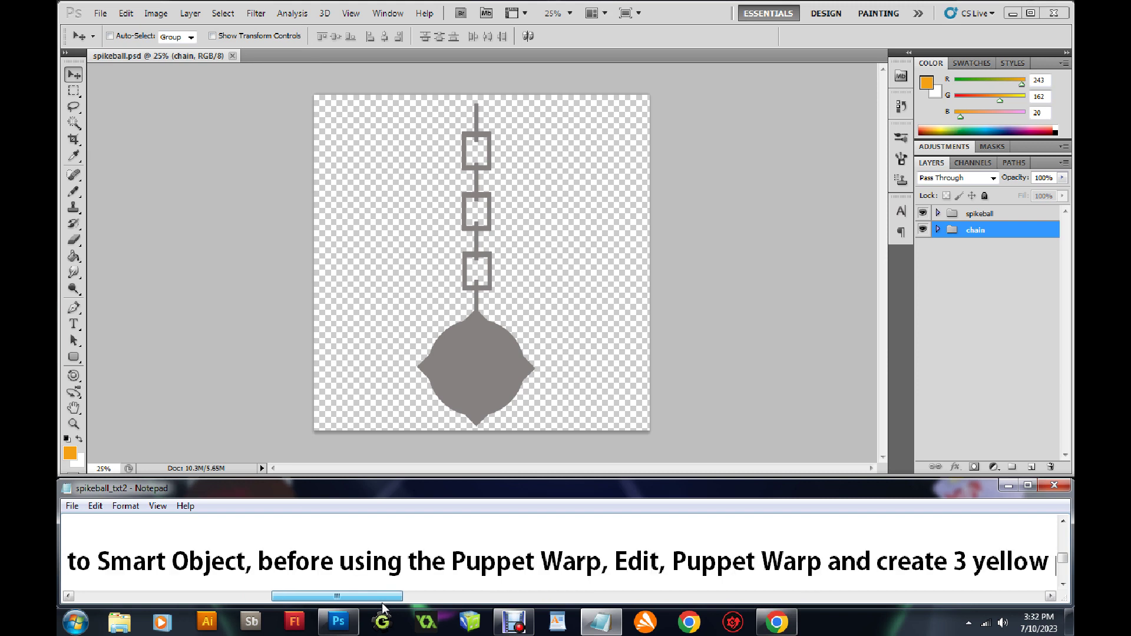
pyautogui.click(265, 564)
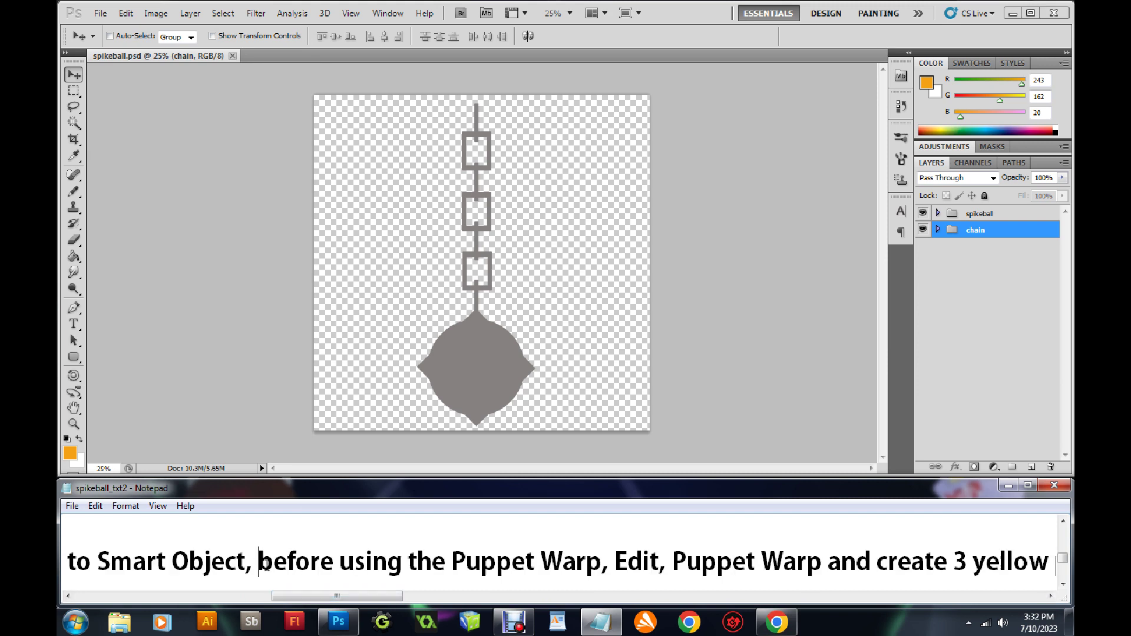
# Insert 'Right Click the Folder and Convert to Smart Object,' into step 7 of the notes.
pyautogui.write('Right Click the Folder')
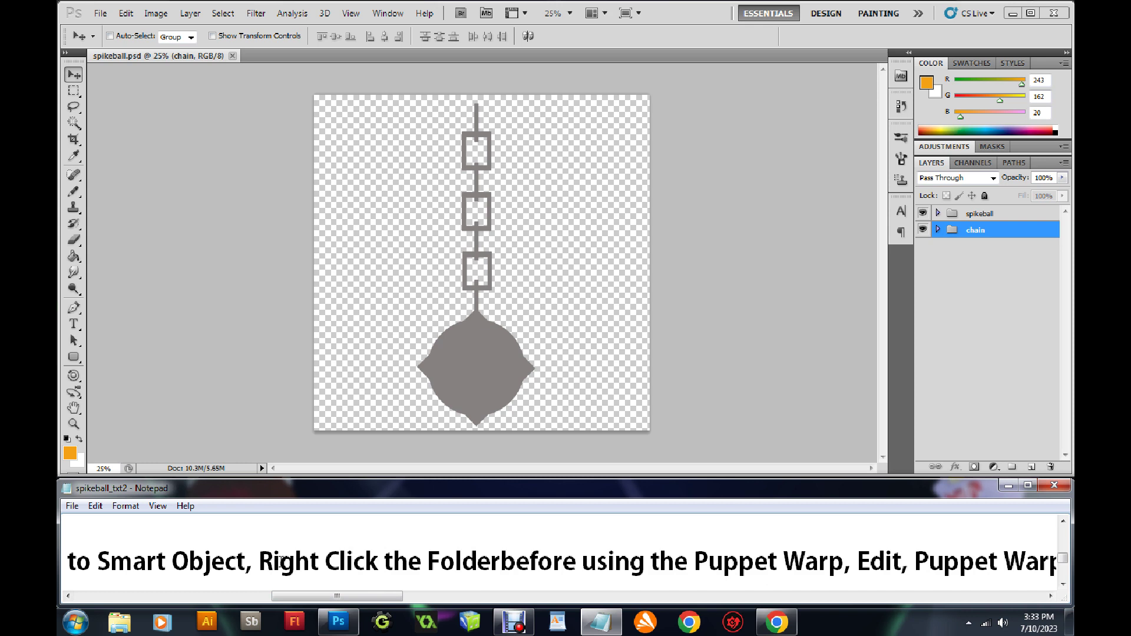
pyautogui.write(' and ')
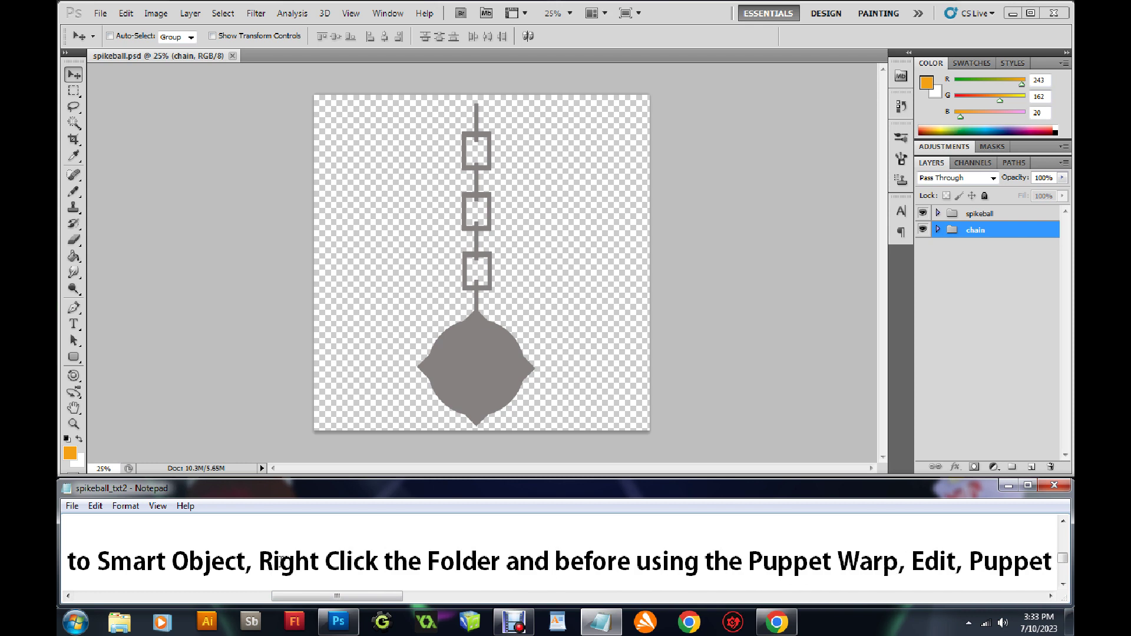
pyautogui.write('Convert to Smart Object,')
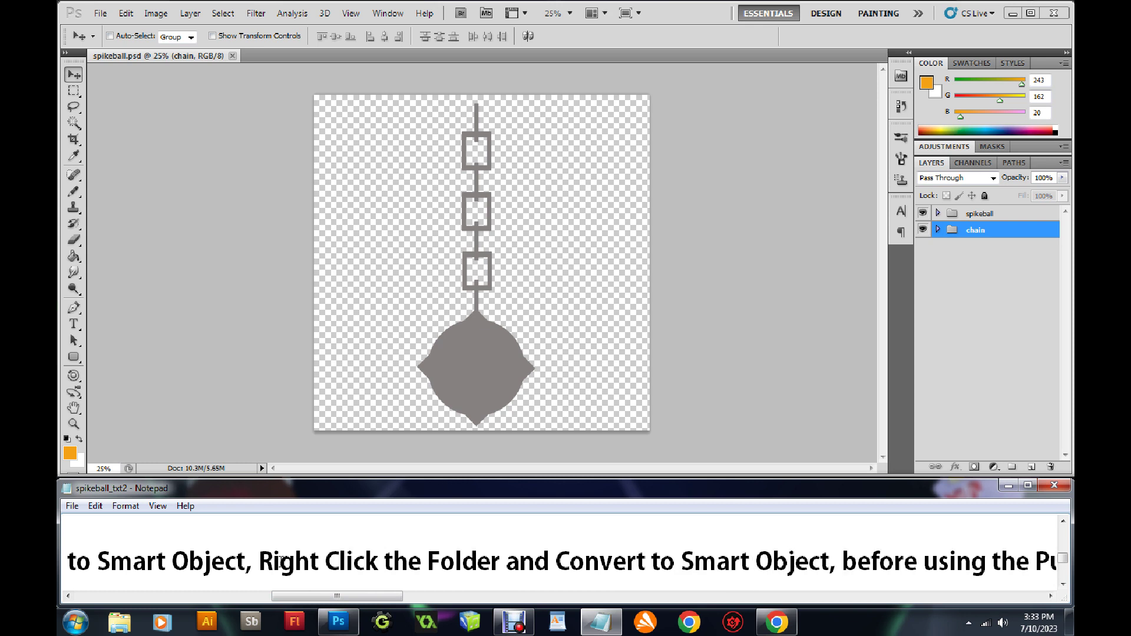
# Convert the chain group into a Smart Object.
pyautogui.rightClick(978, 231)
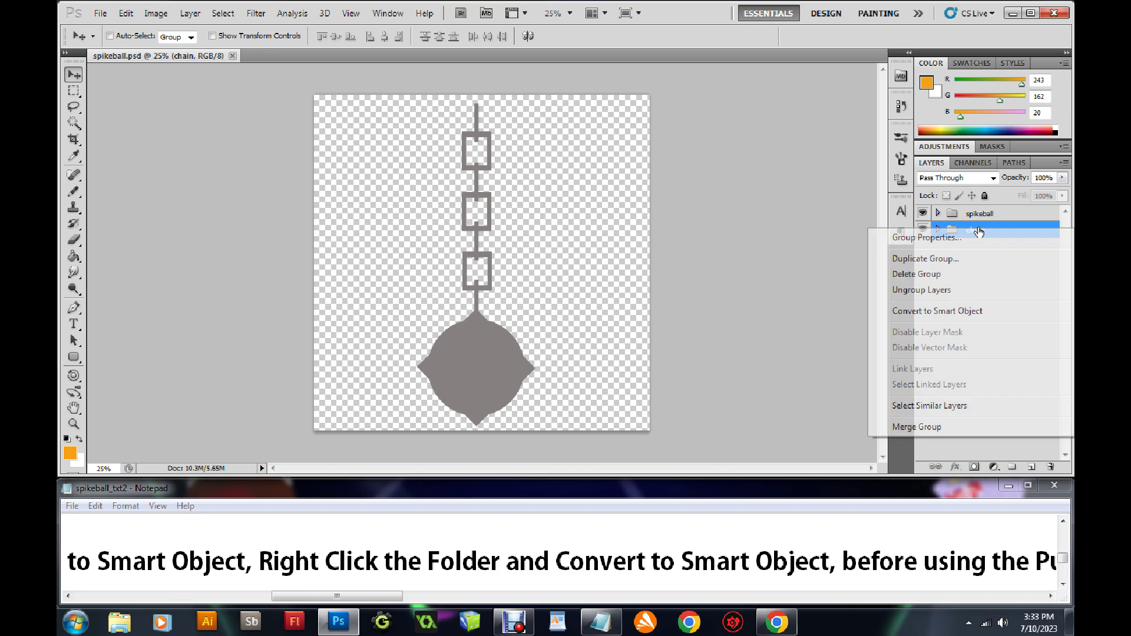
pyautogui.click(940, 311)
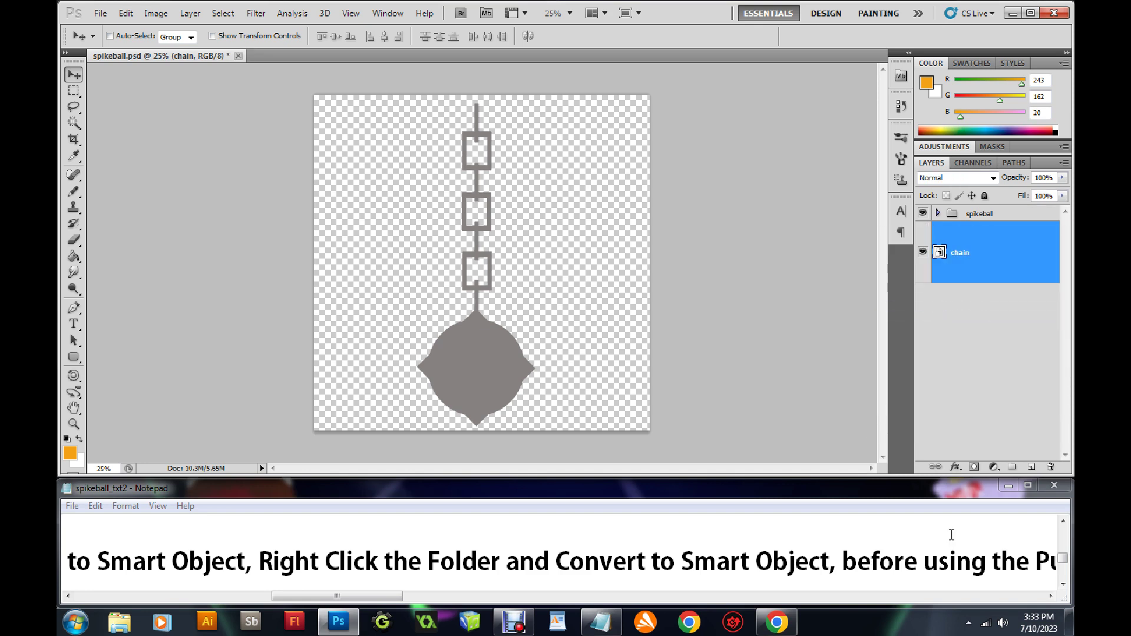
pyautogui.moveTo(382, 596); pyautogui.dragTo(505, 614)
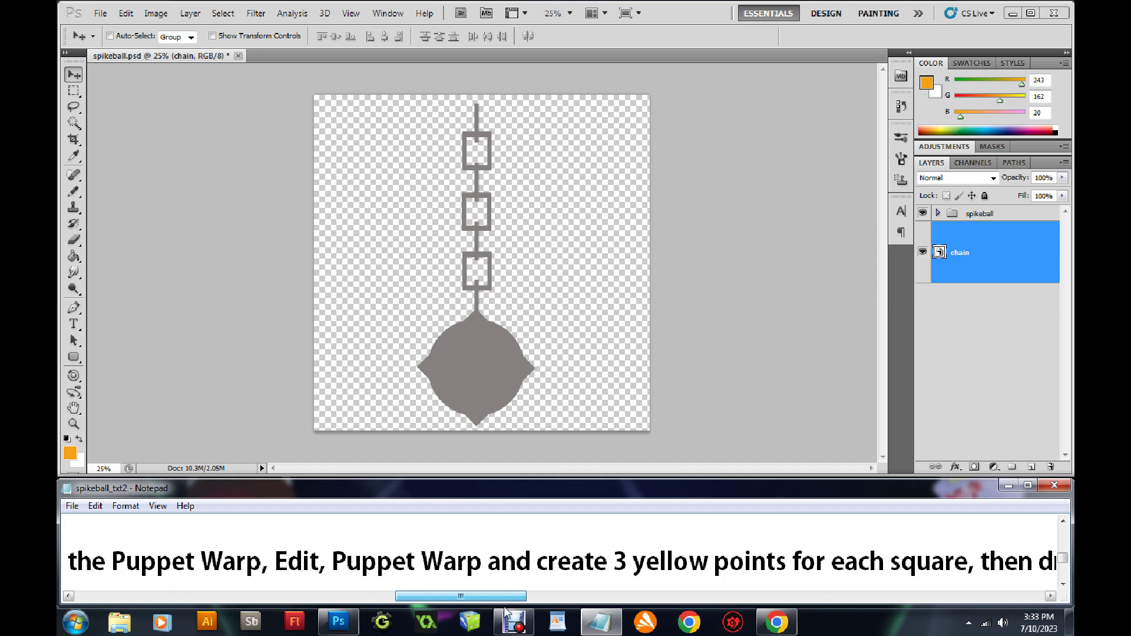
# Start Puppet Warp on the chain and pin the top, middle and bottom links.
pyautogui.click(127, 13)
pyautogui.click(164, 261)
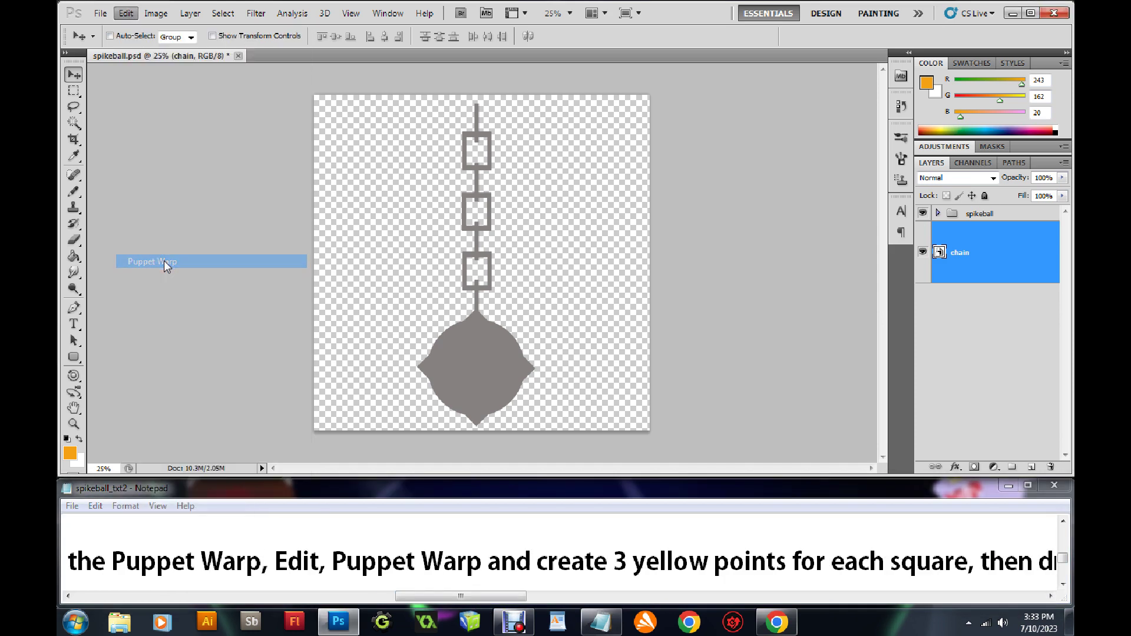
pyautogui.moveTo(511, 597); pyautogui.dragTo(537, 605)
pyautogui.click(477, 166)
pyautogui.click(477, 166)
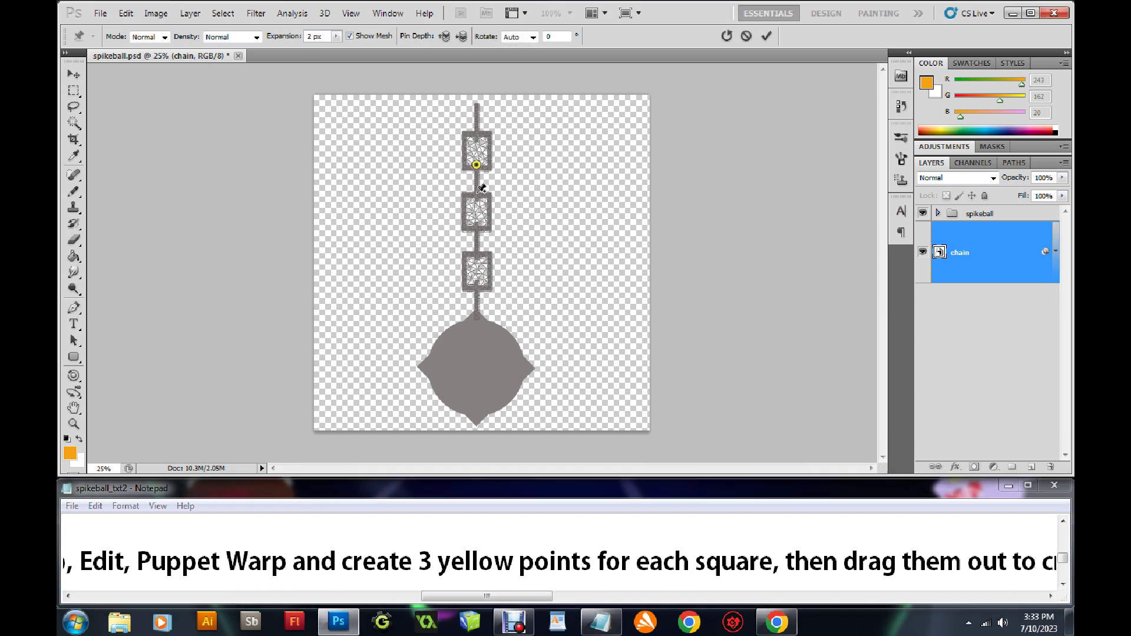
pyautogui.click(476, 229)
pyautogui.click(477, 288)
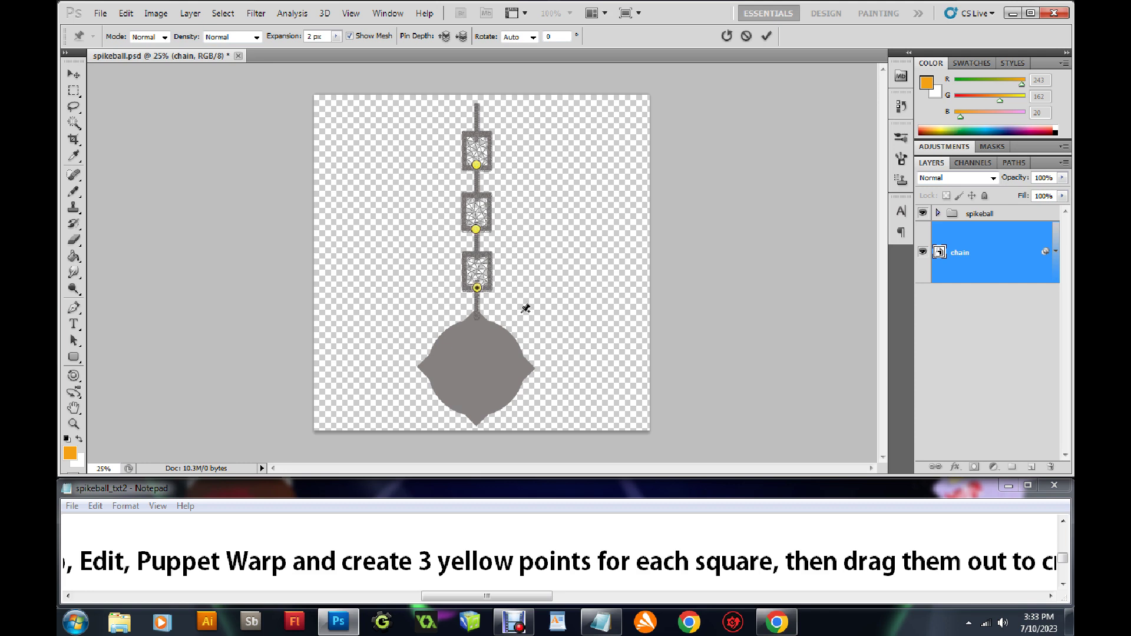
# Drag the middle, top and bottom pins to bend the chain sideways, then apply the warp.
pyautogui.moveTo(533, 597); pyautogui.dragTo(581, 602)
pyautogui.click(471, 225)
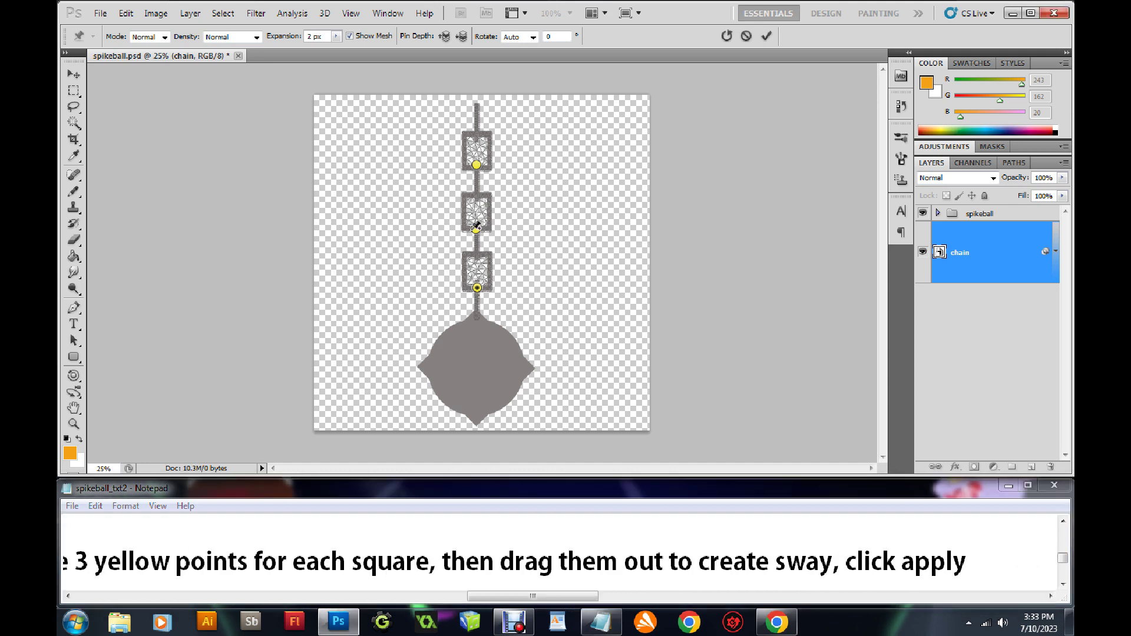
pyautogui.moveTo(475, 229); pyautogui.dragTo(463, 228)
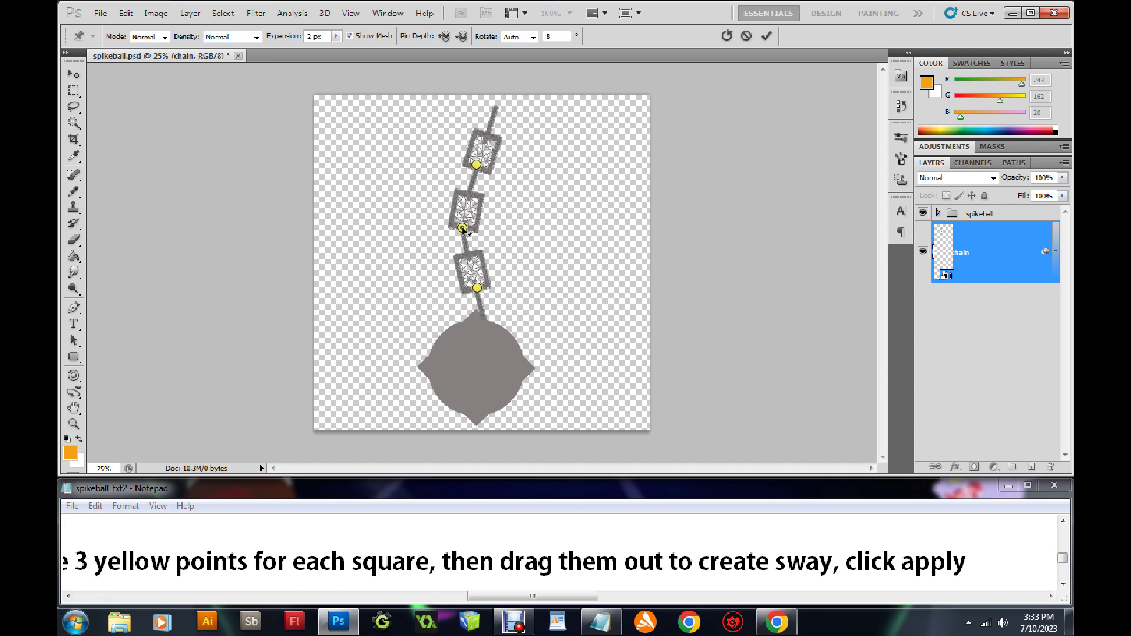
pyautogui.moveTo(476, 164); pyautogui.dragTo(477, 165)
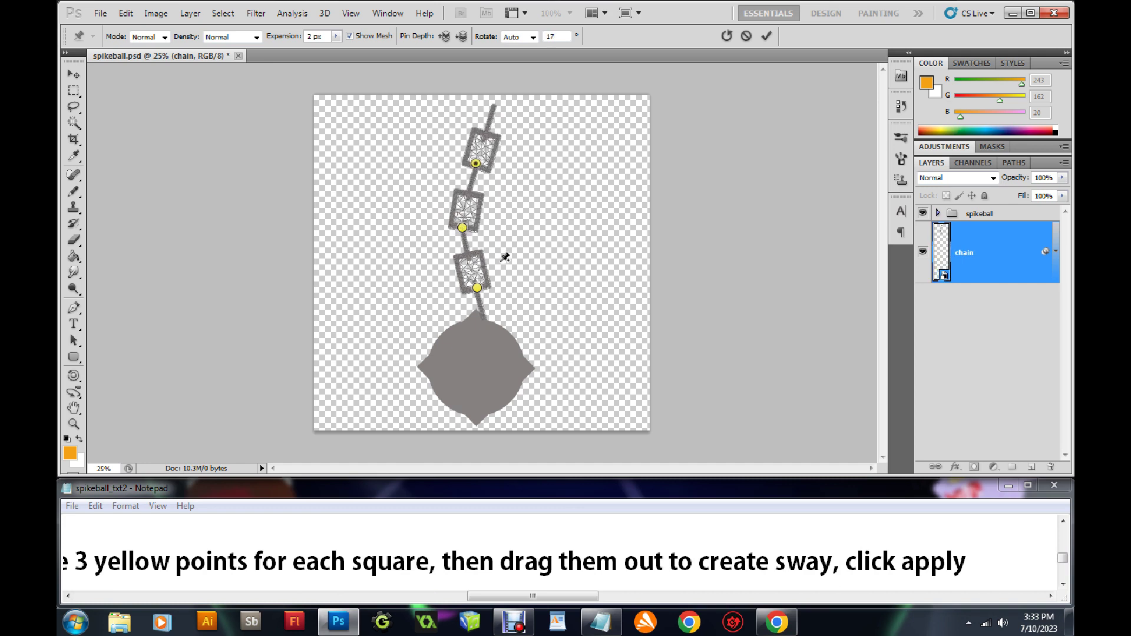
pyautogui.moveTo(477, 287); pyautogui.dragTo(474, 290)
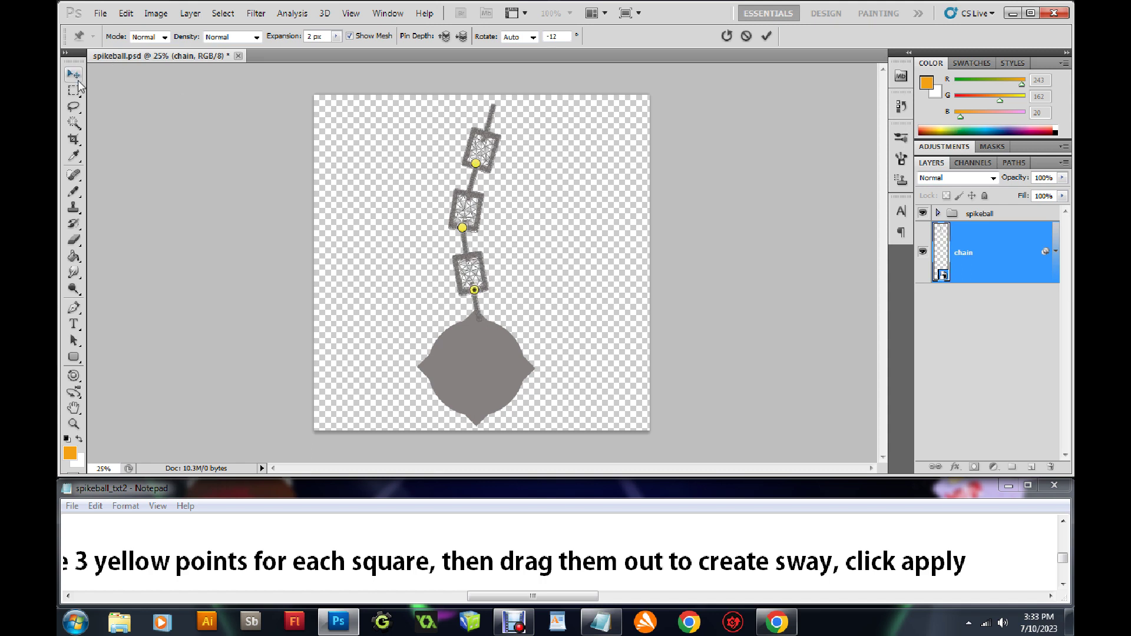
pyautogui.click(75, 77)
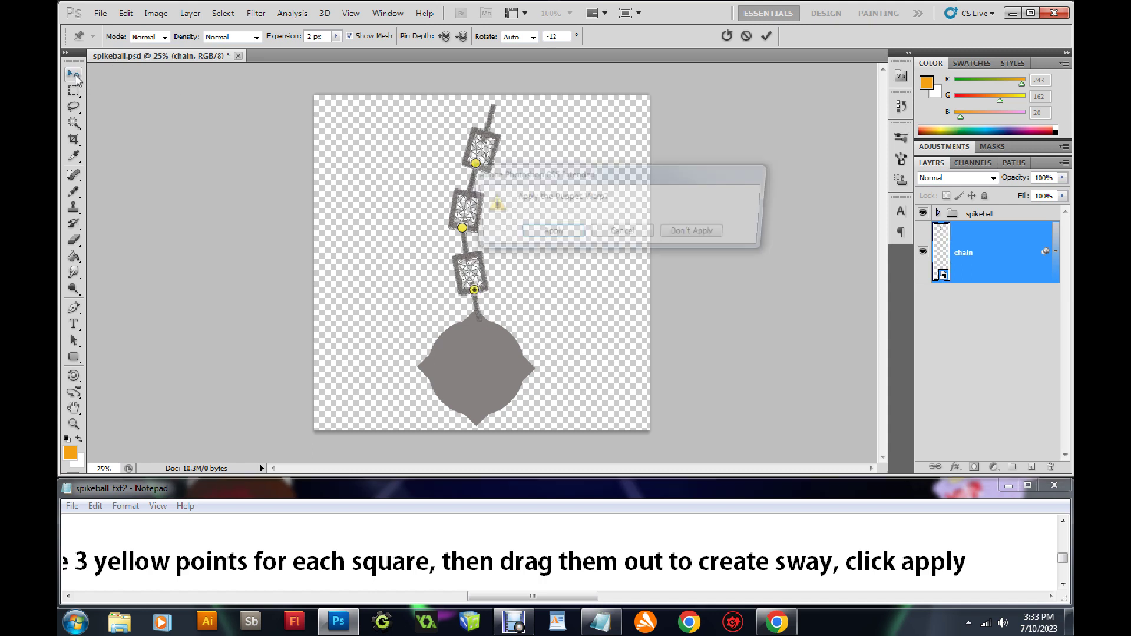
pyautogui.click(553, 237)
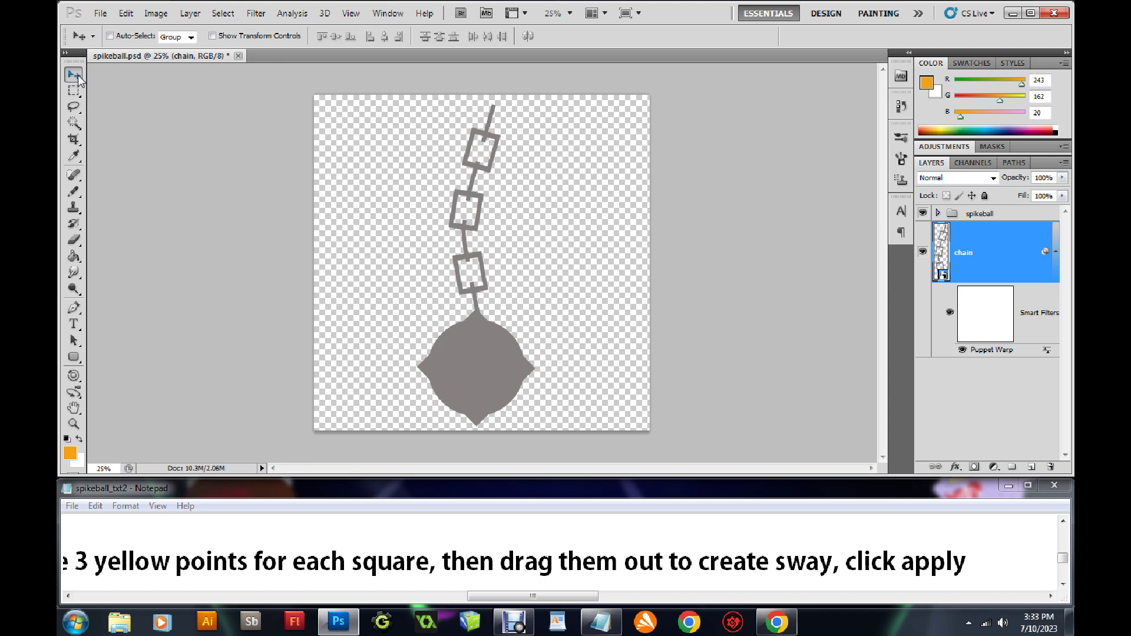
# Insert 'Click on the Move Tool and say' before 'click apply', then scroll to step 8.
pyautogui.click(847, 563)
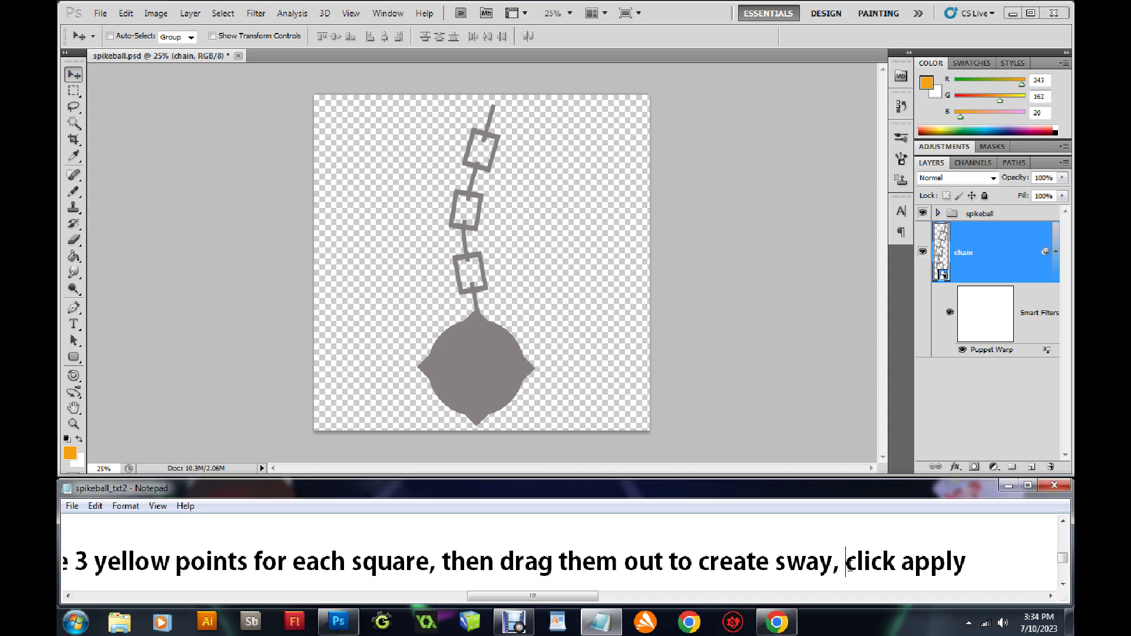
pyautogui.write('Click on the Mov')
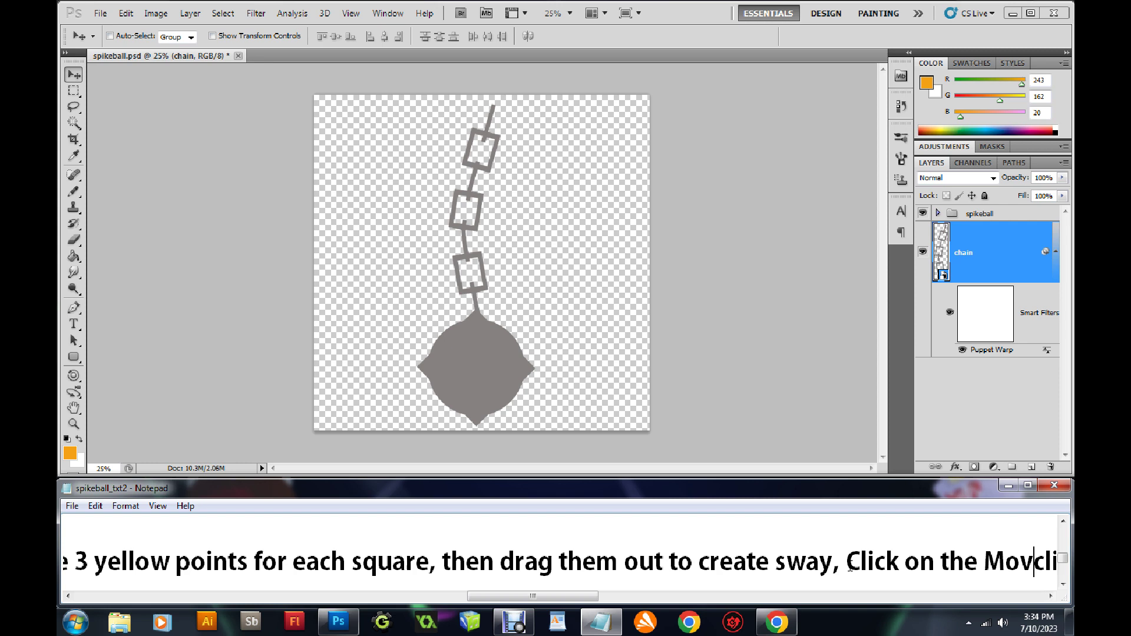
pyautogui.write('e Tool')
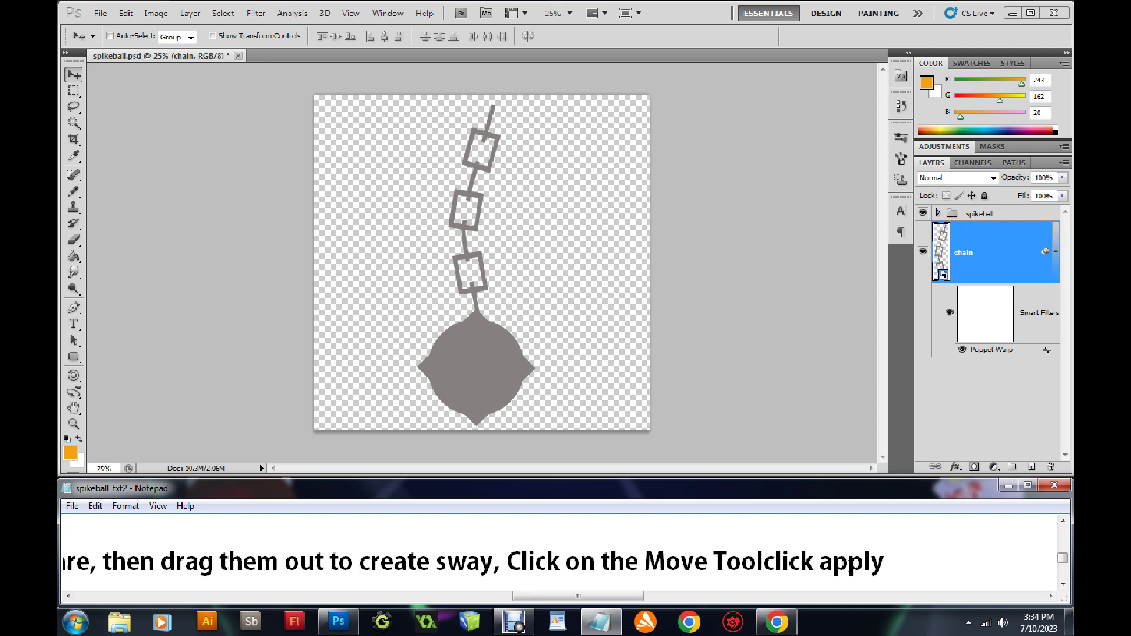
pyautogui.write(' and say')
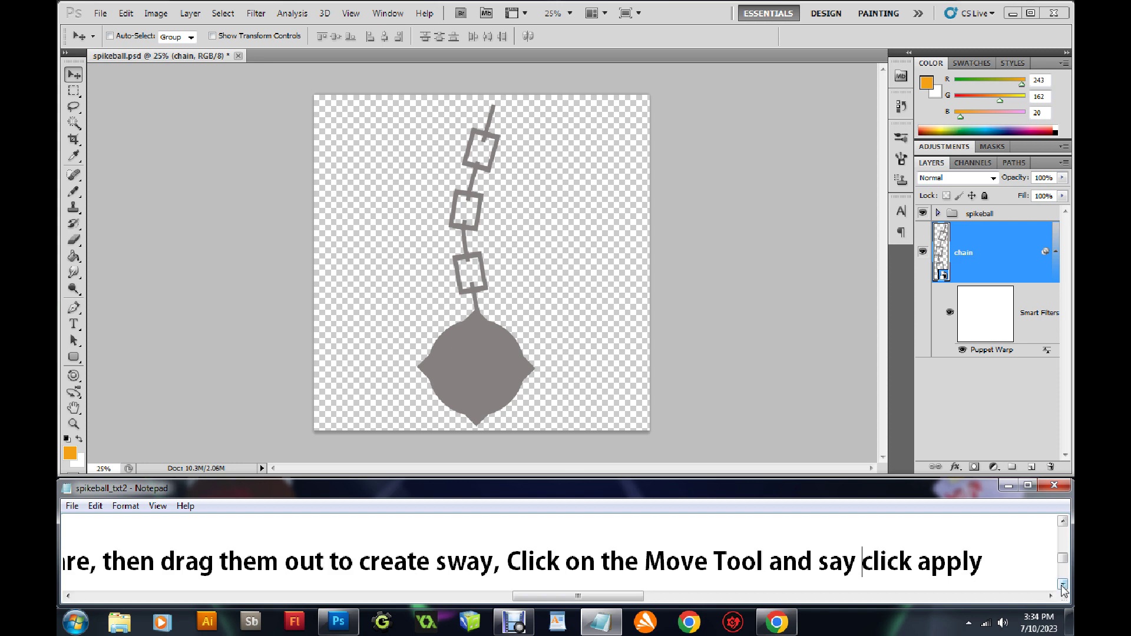
pyautogui.moveTo(628, 599); pyautogui.dragTo(191, 598)
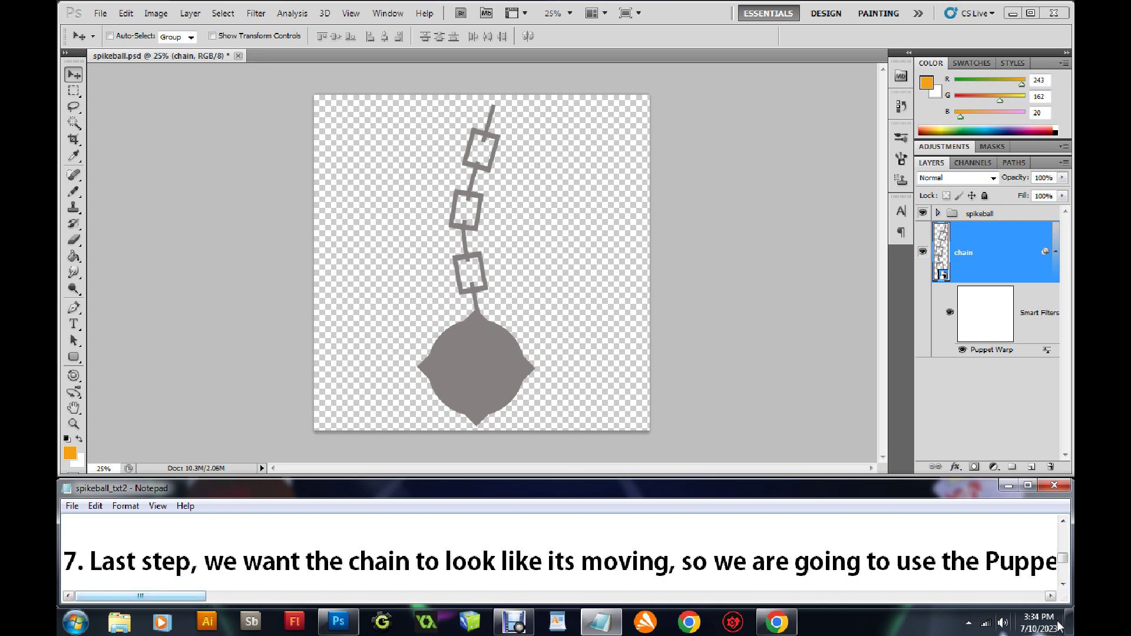
pyautogui.click(1062, 584)
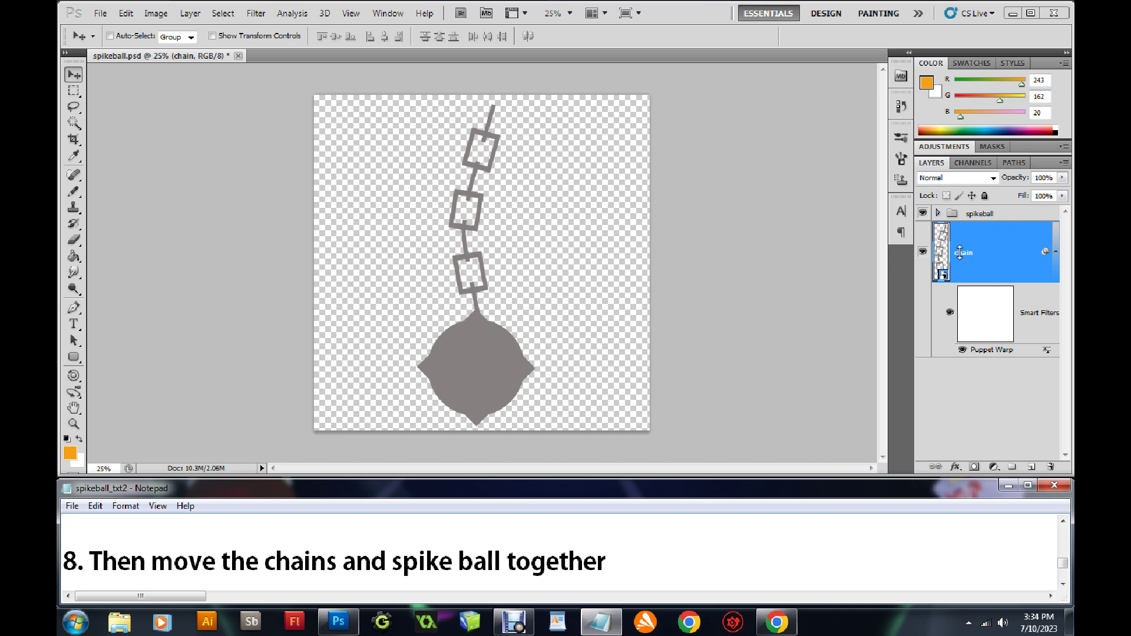
# Move the warped chain slightly up and left.
pyautogui.click(939, 214)
pyautogui.click(938, 213)
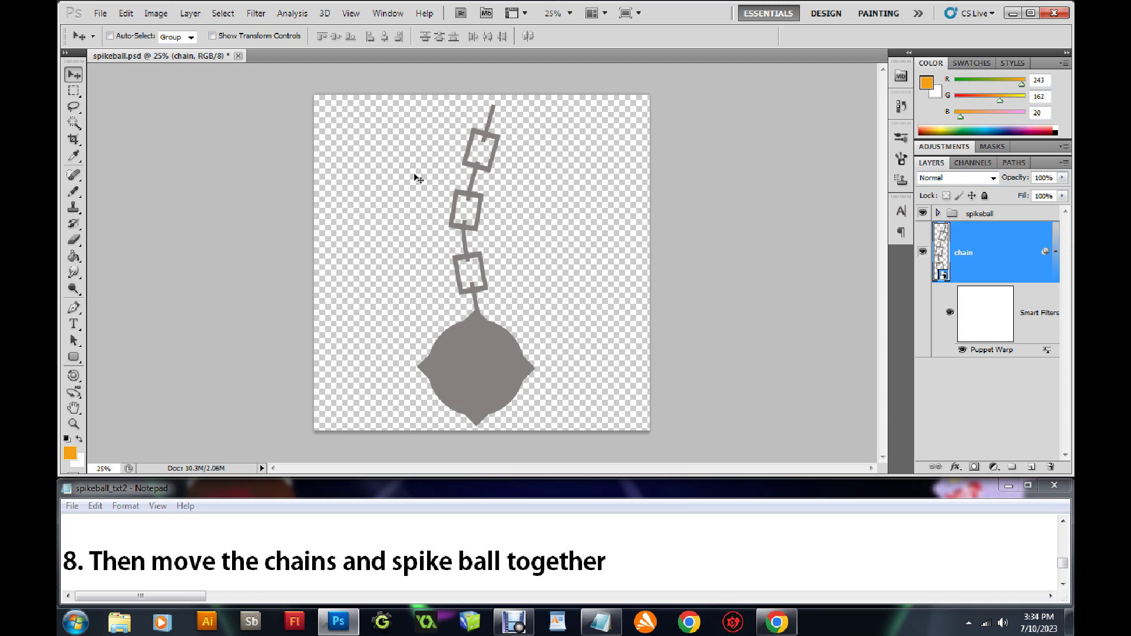
pyautogui.moveTo(464, 226)
pyautogui.mouseDown()
pyautogui.moveTo(523, 231)
pyautogui.moveTo(457, 223)
pyautogui.mouseUp()
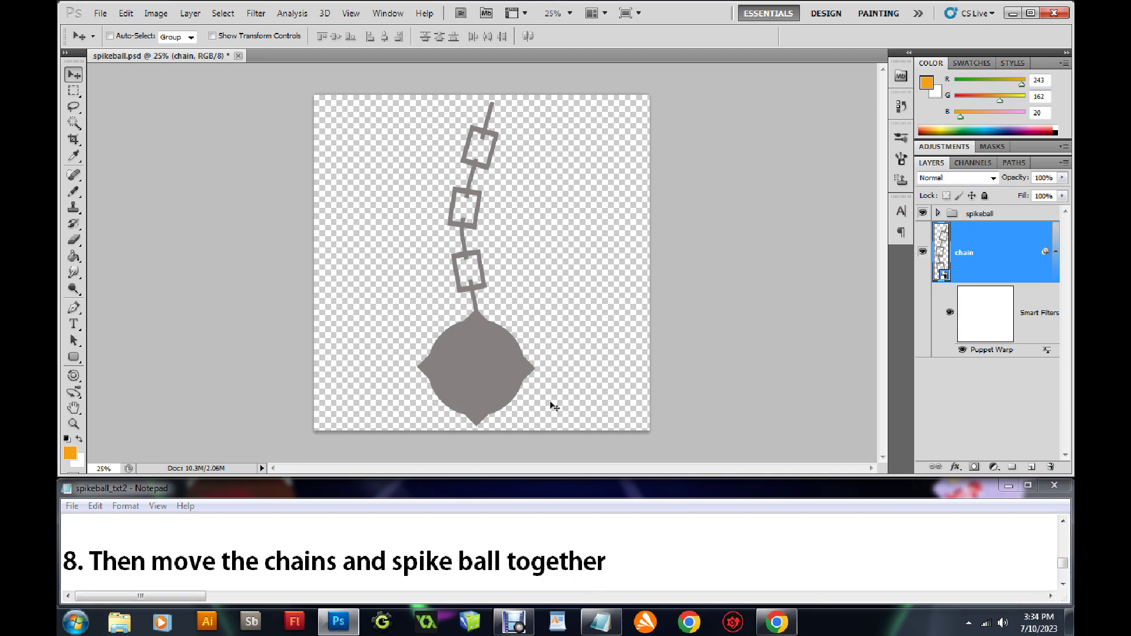
# Select the spikeball group from the canvas and nudge it up-right under the chain's end.
pyautogui.rightClick(498, 384)
pyautogui.click(530, 389)
pyautogui.moveTo(489, 381)
pyautogui.mouseDown()
pyautogui.moveTo(550, 373)
pyautogui.moveTo(495, 376)
pyautogui.mouseUp()
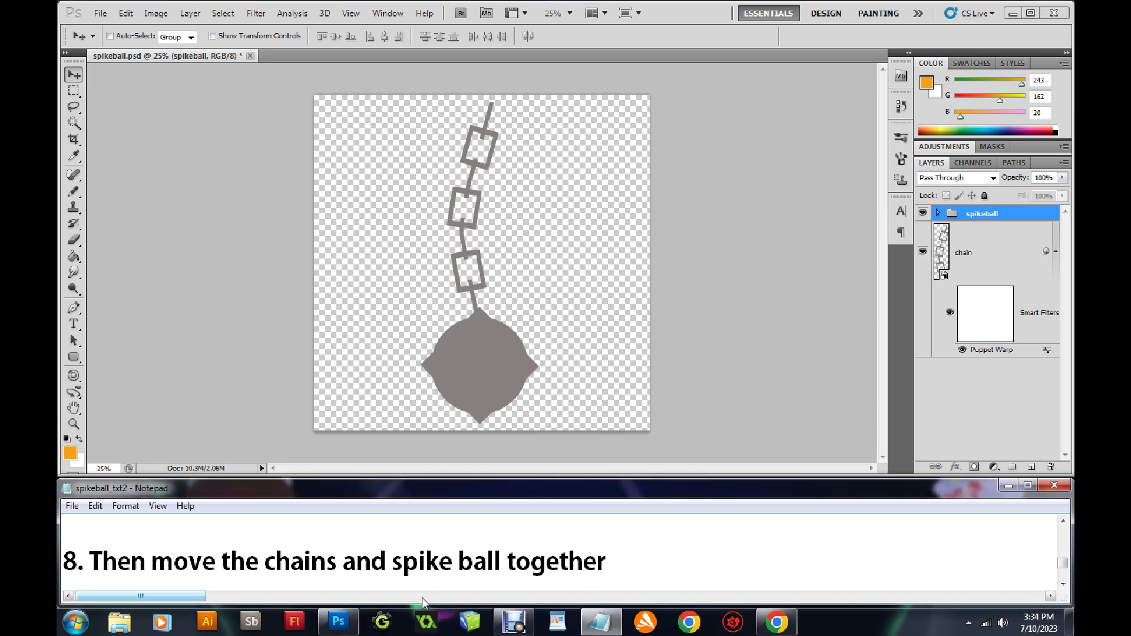
pyautogui.click(1062, 584)
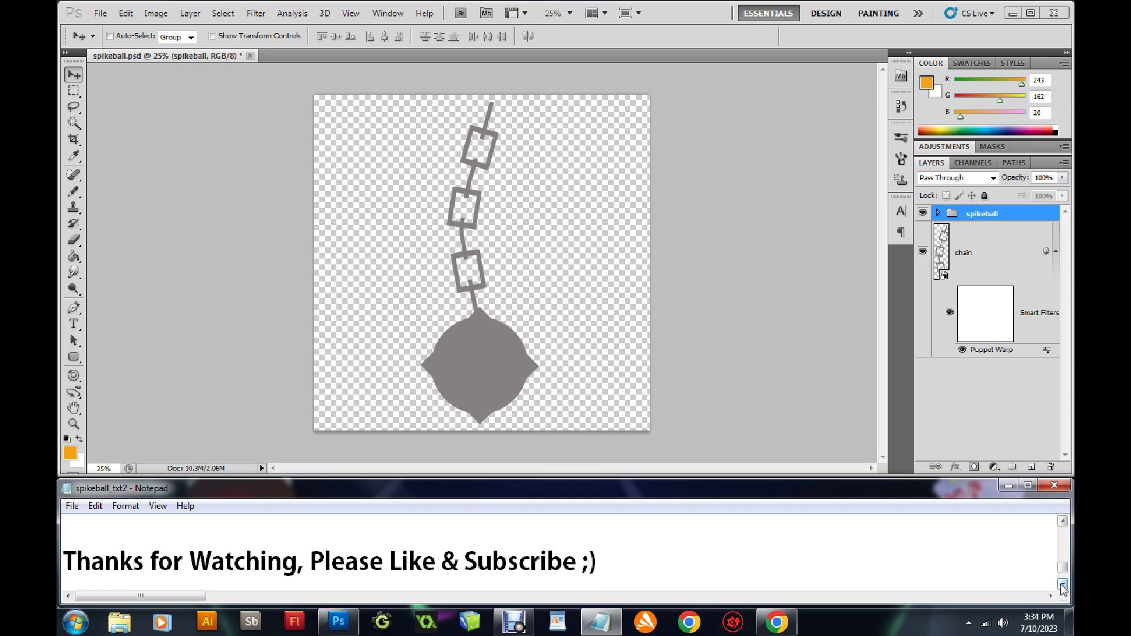